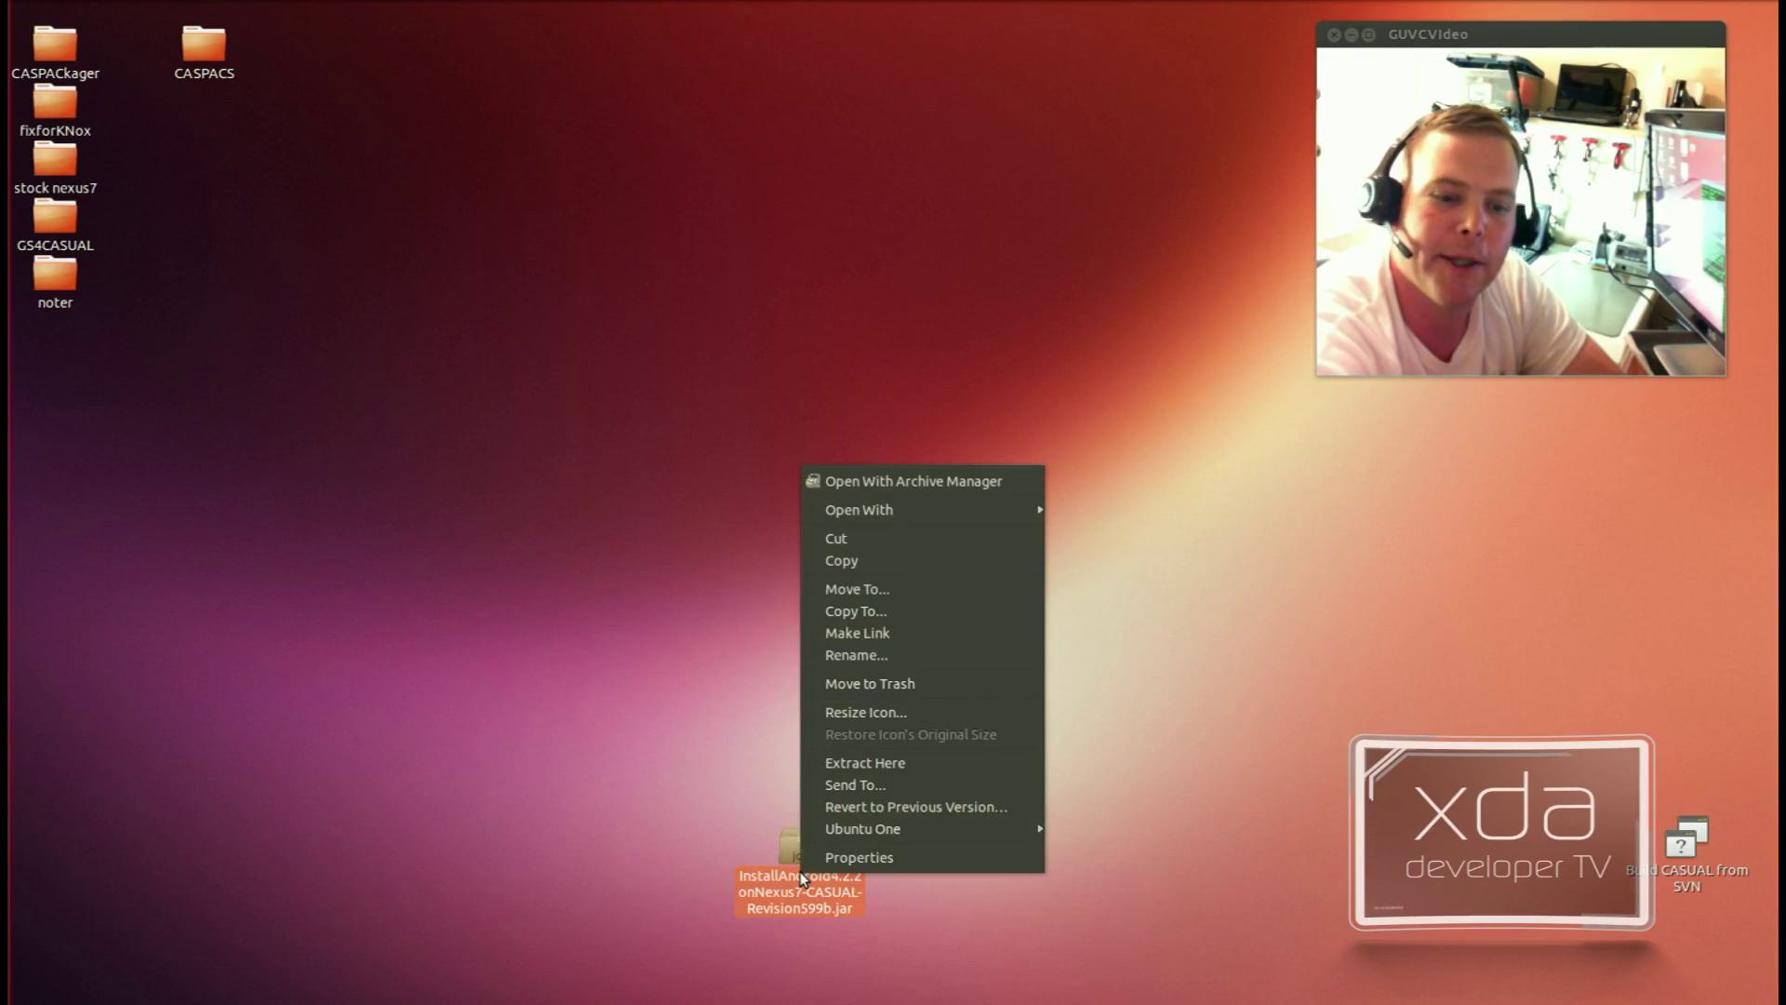
Step: Run InstallAndroid4.2.2onNexus7-CASUAL-Revision599b.jar with the Java runtime and bring its window fully into view on the desktop
mouse_move(917, 509)
click(1236, 533)
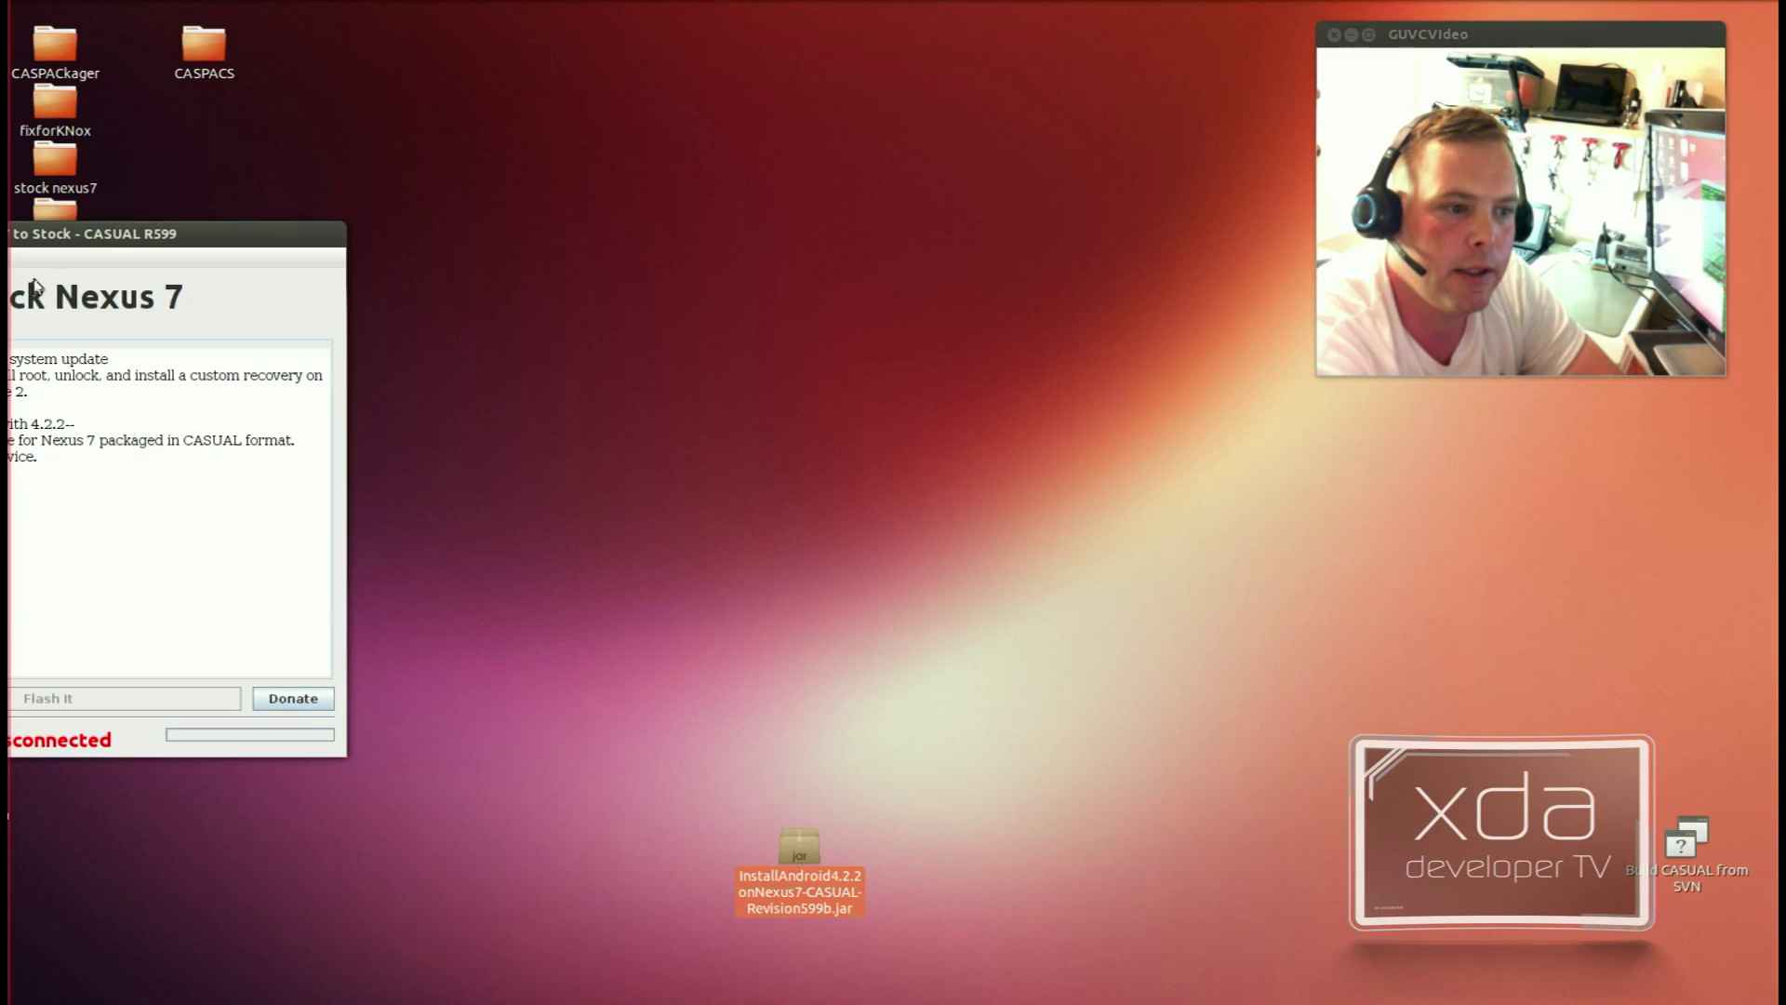
drag(155, 238, 956, 217)
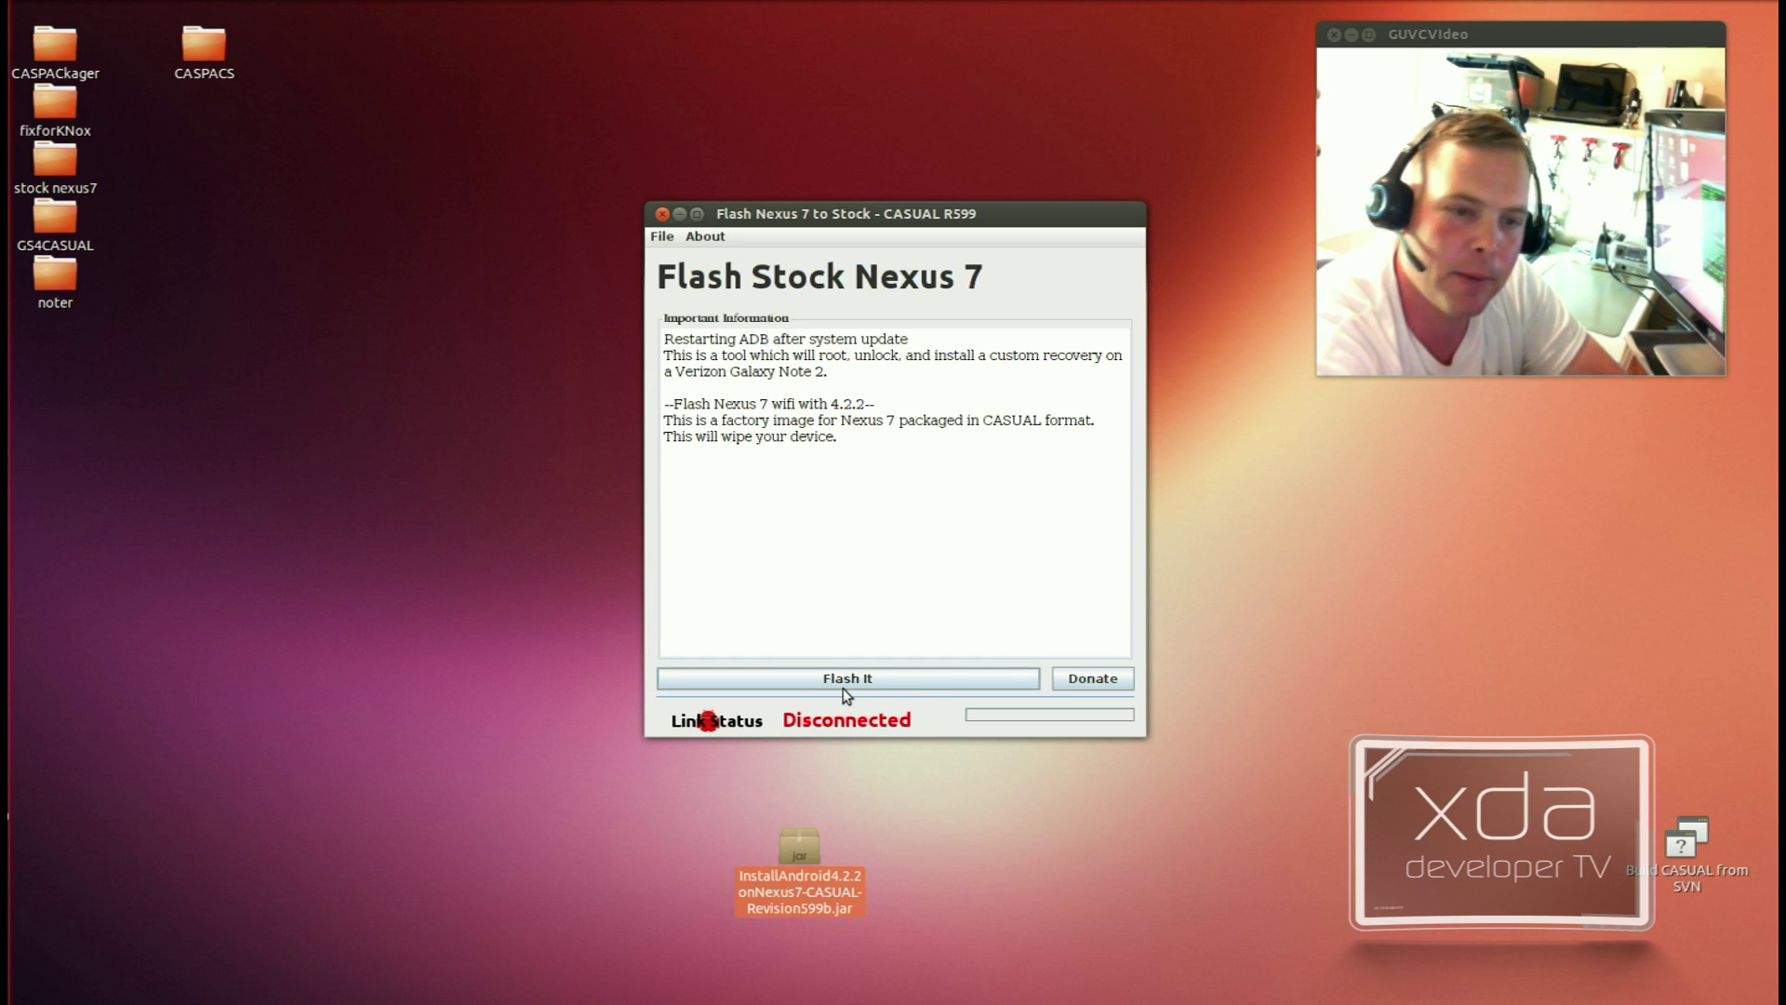
Step: Open the developer instructions on developing a script and look through the Script.scr, Script.txt and Script.zip descriptions
click(707, 237)
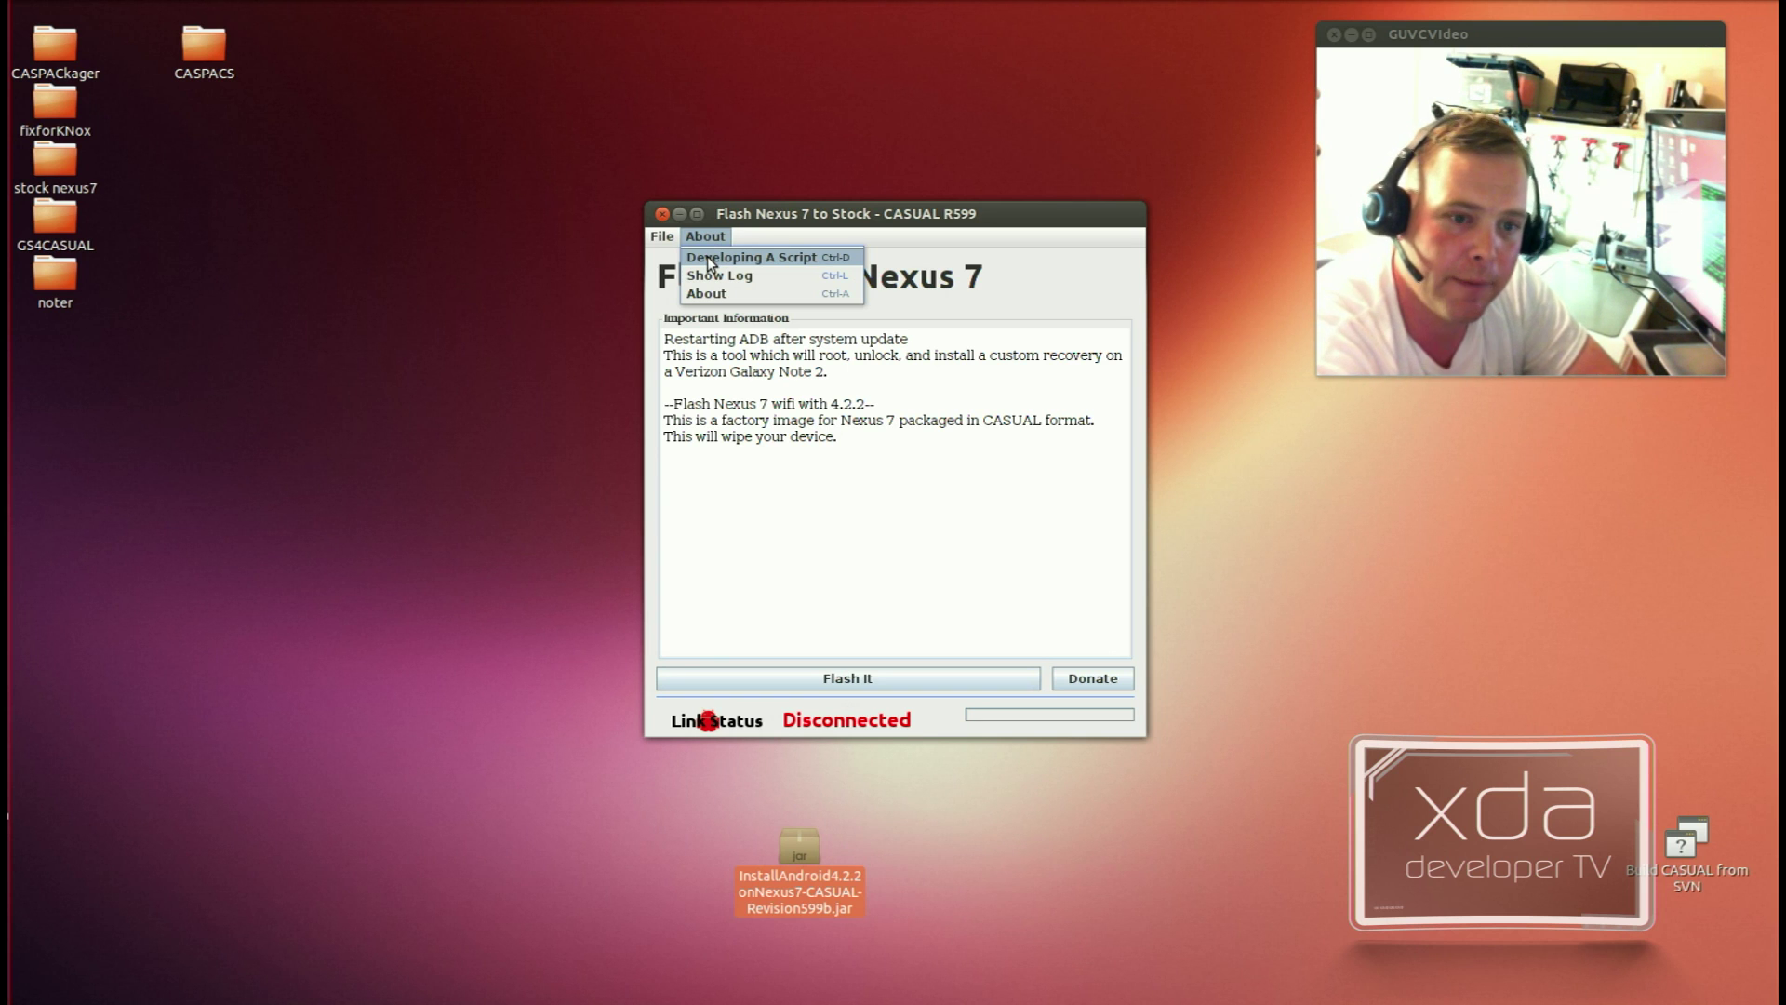
click(712, 258)
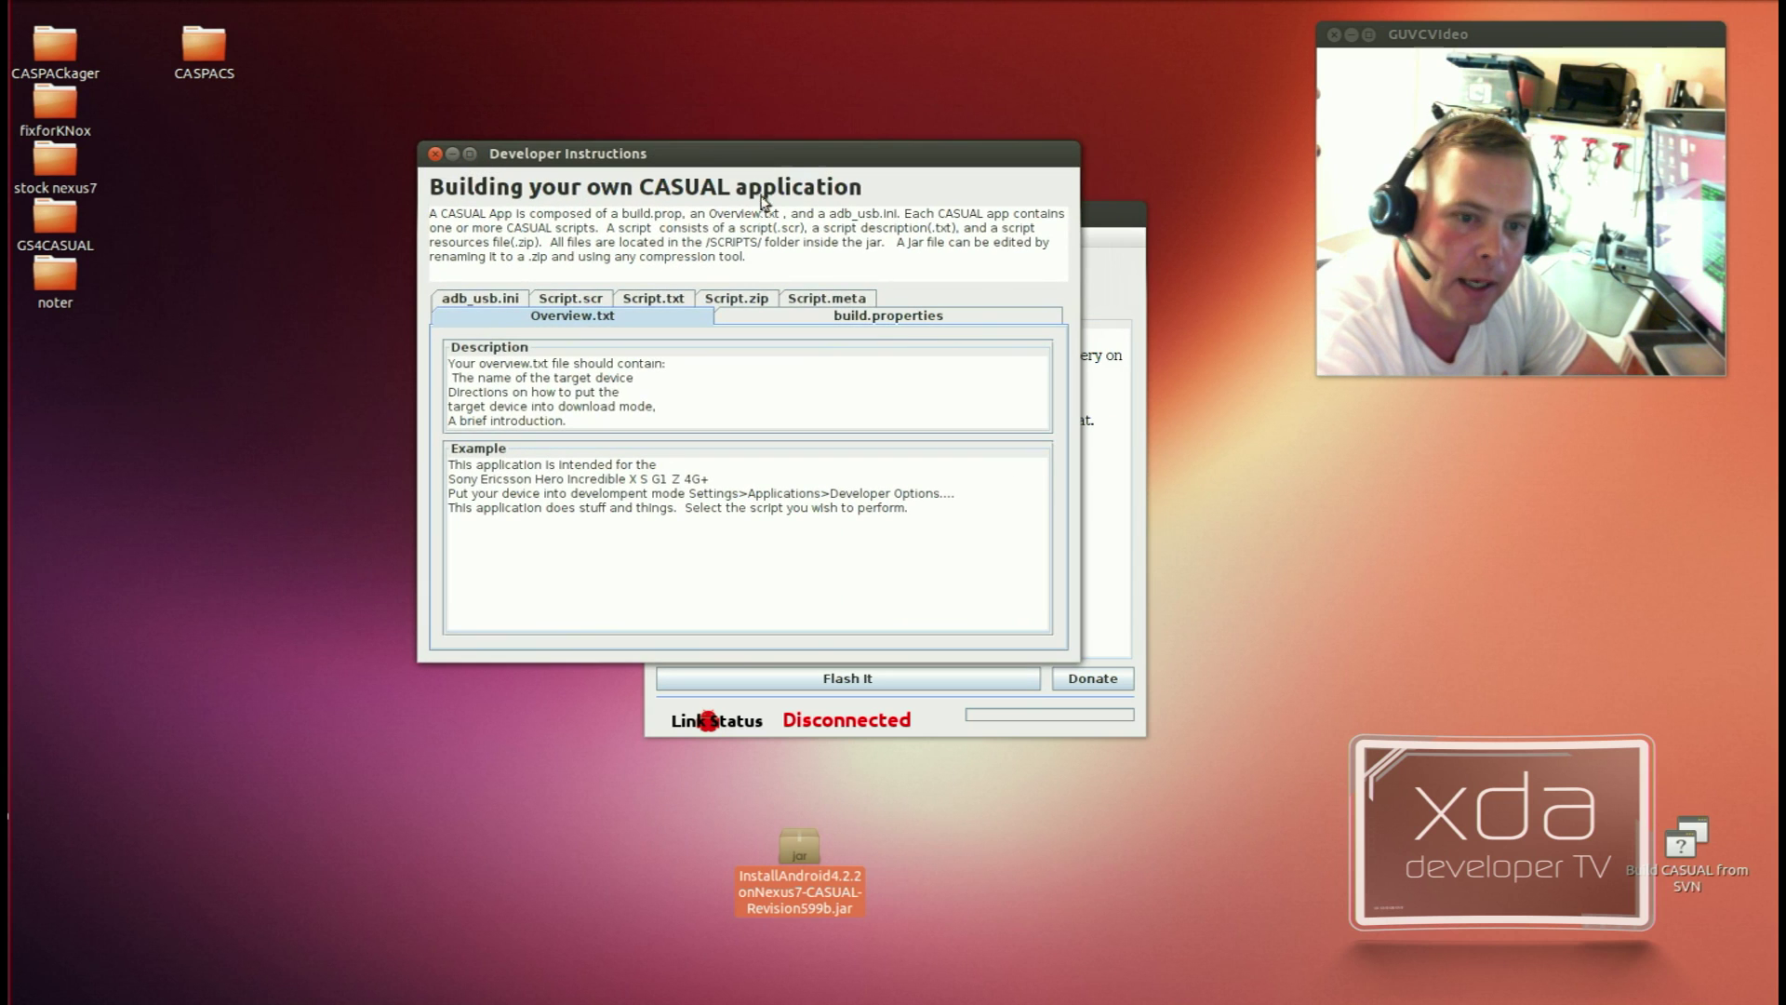
click(557, 300)
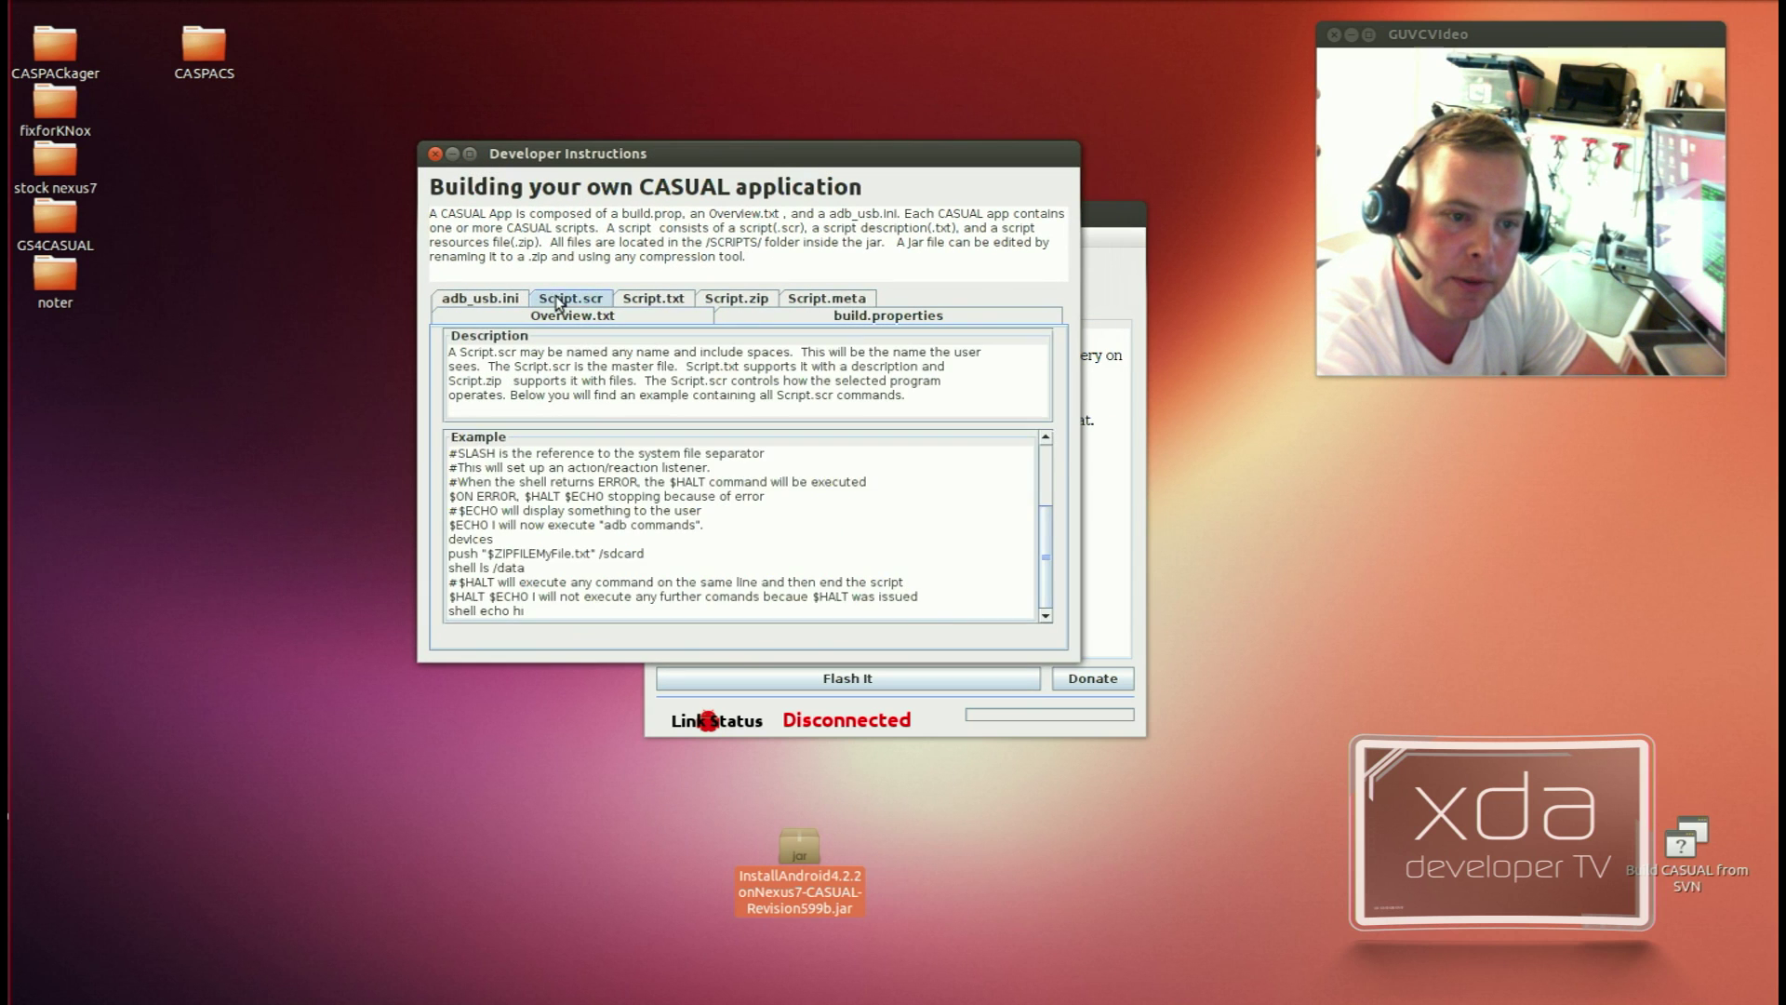
click(654, 300)
click(718, 302)
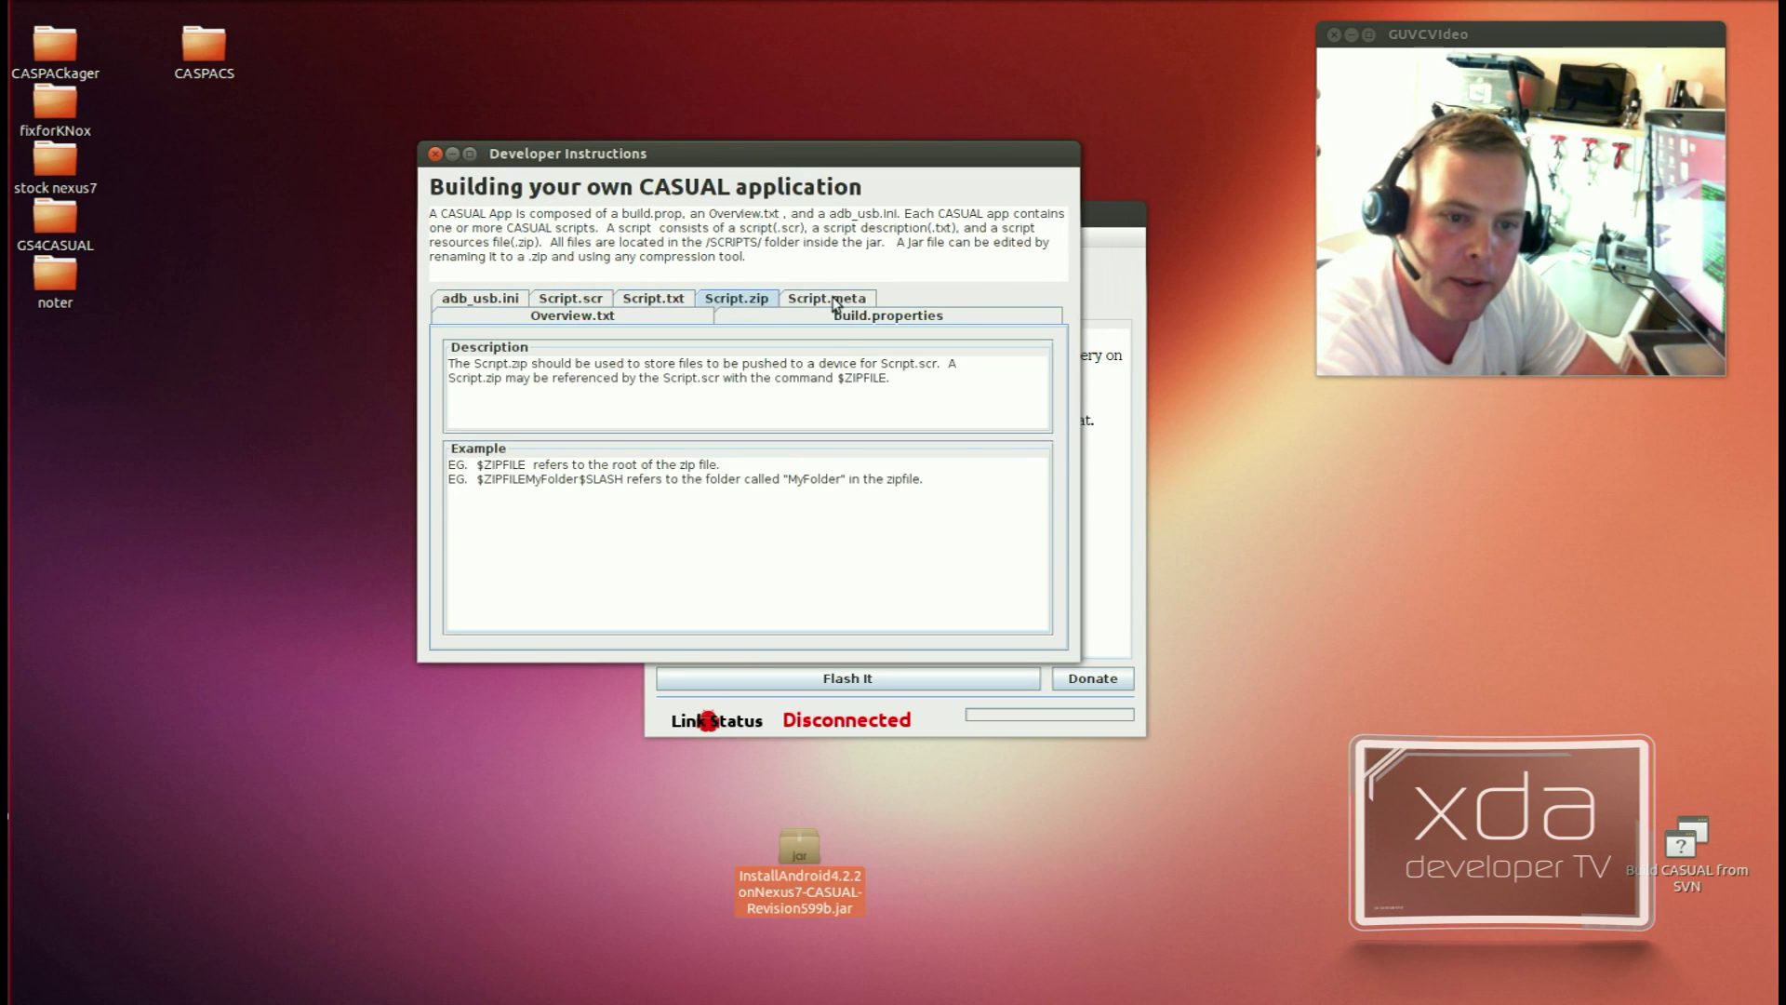
Step: Examine the example commands for Script.scr in the developer instructions, including the $ZIPFILE, $ON and $ECHO lines
click(571, 300)
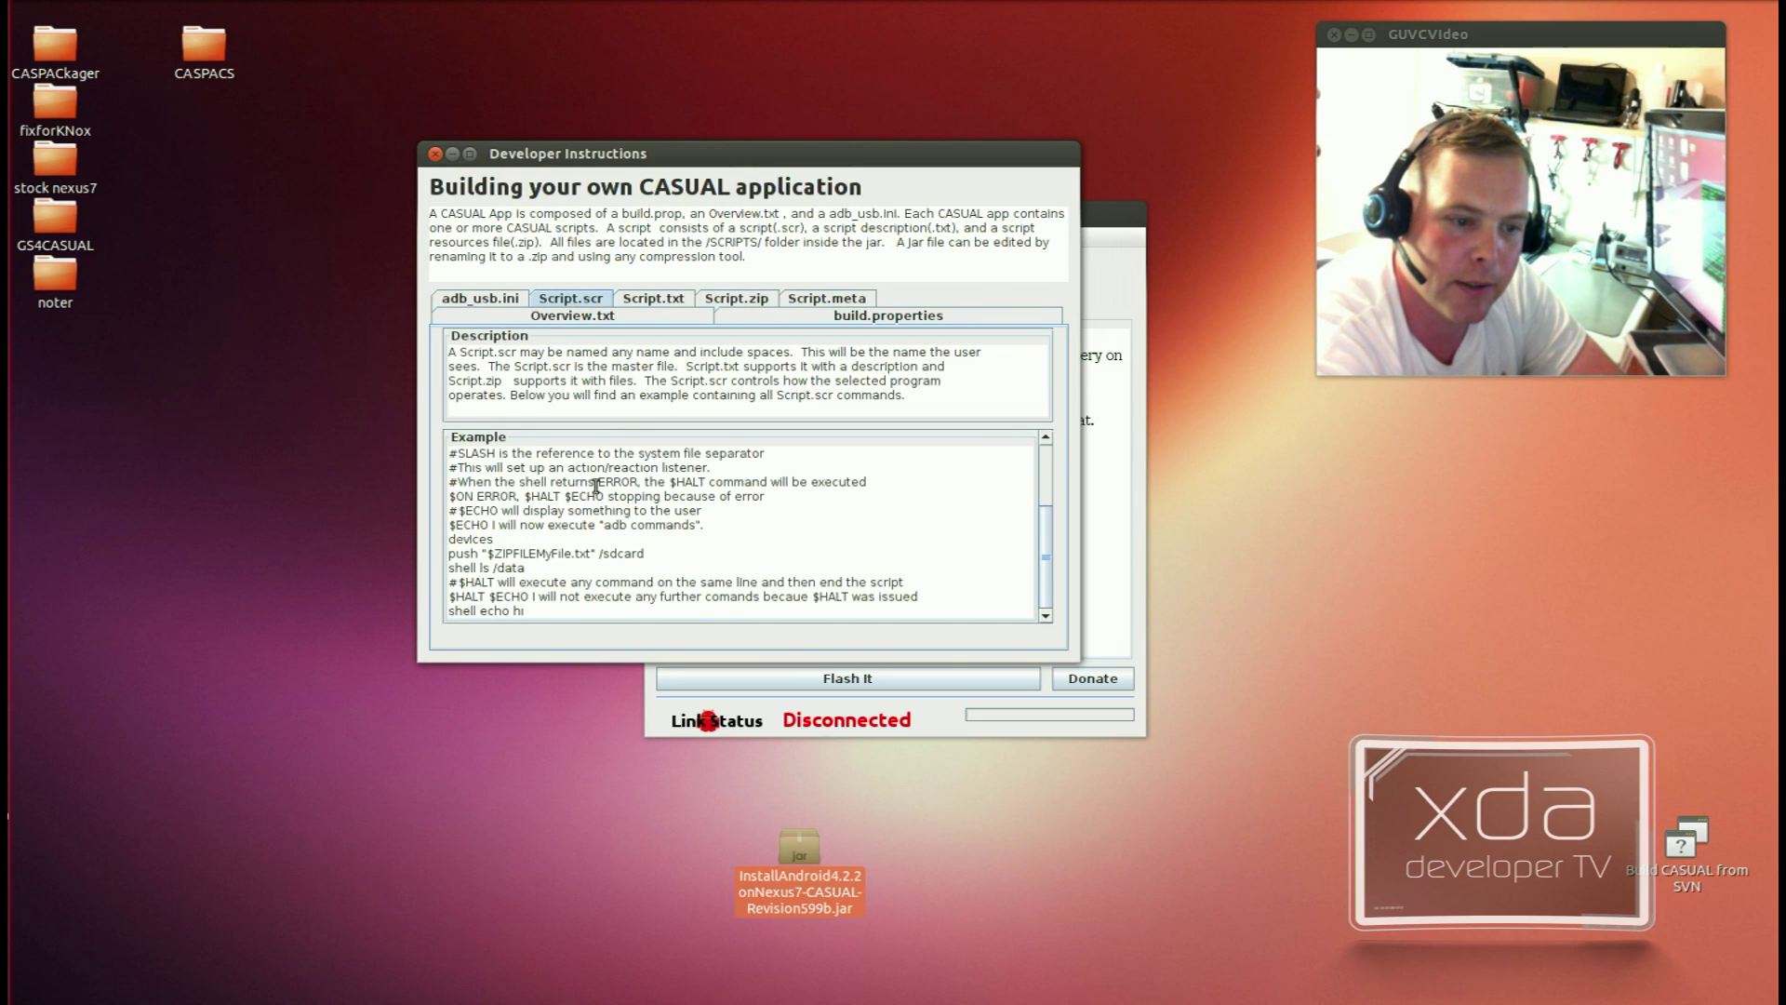
scroll(596, 486, up, 2)
scroll(596, 490, down, 2)
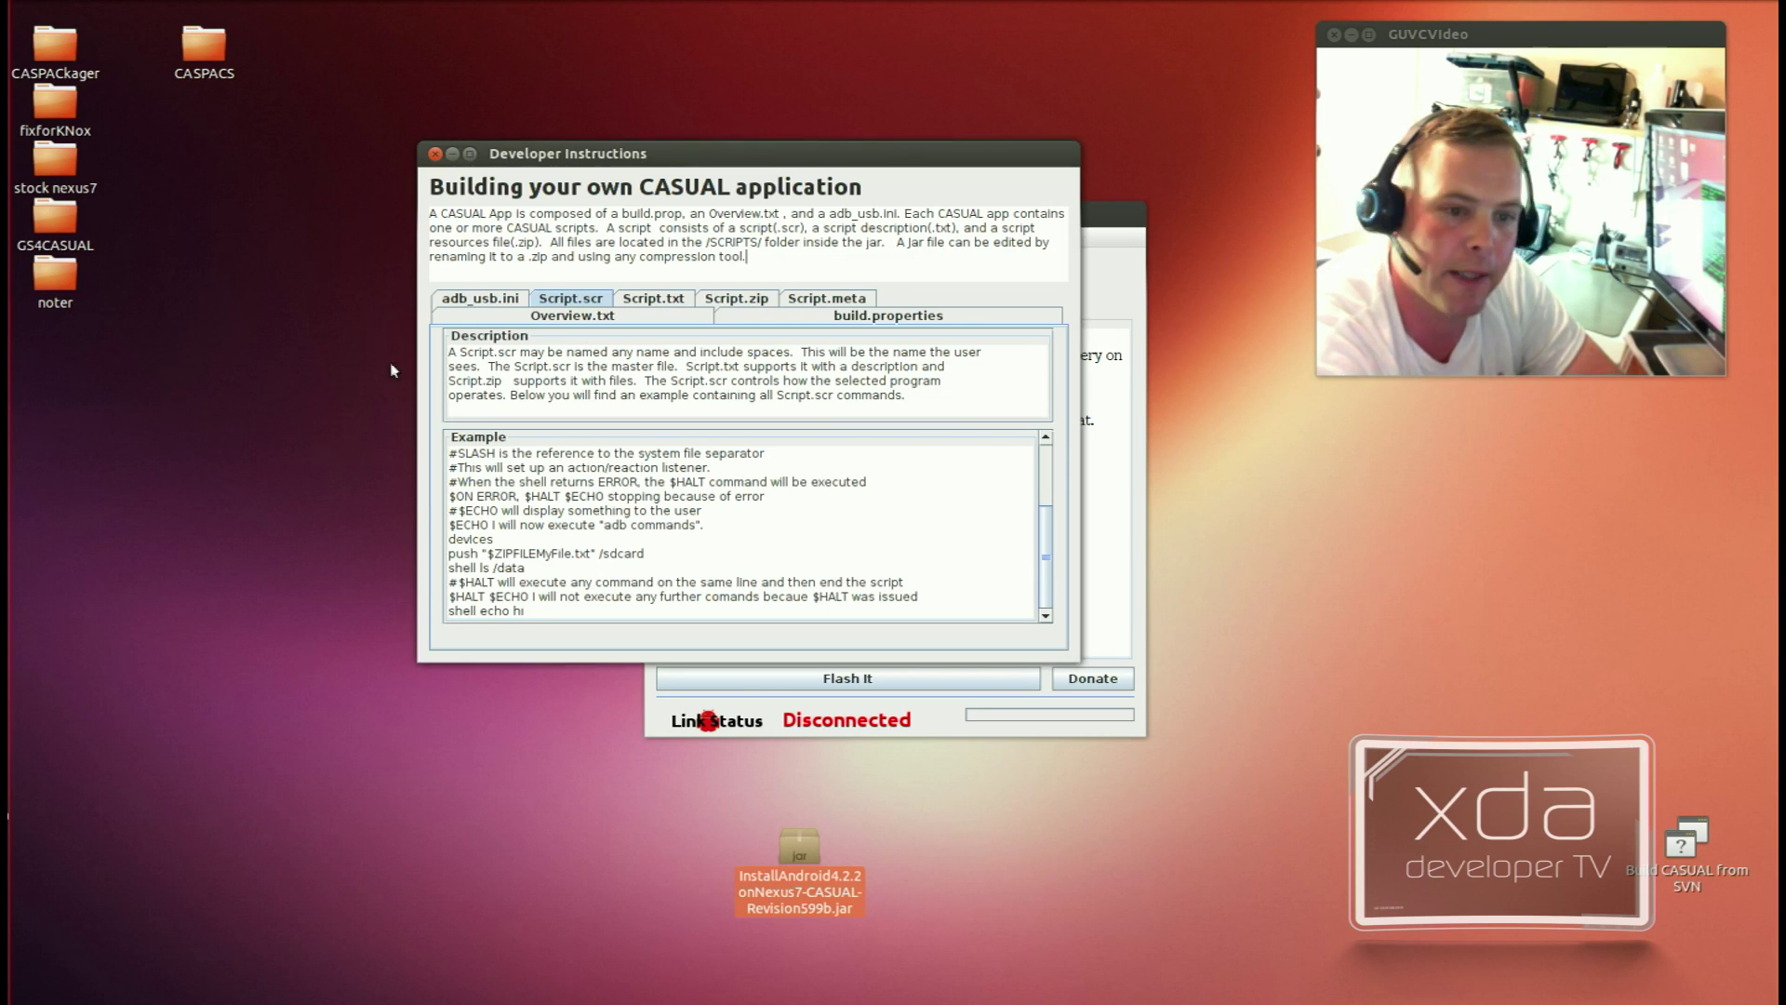
scroll(693, 537, up, 1)
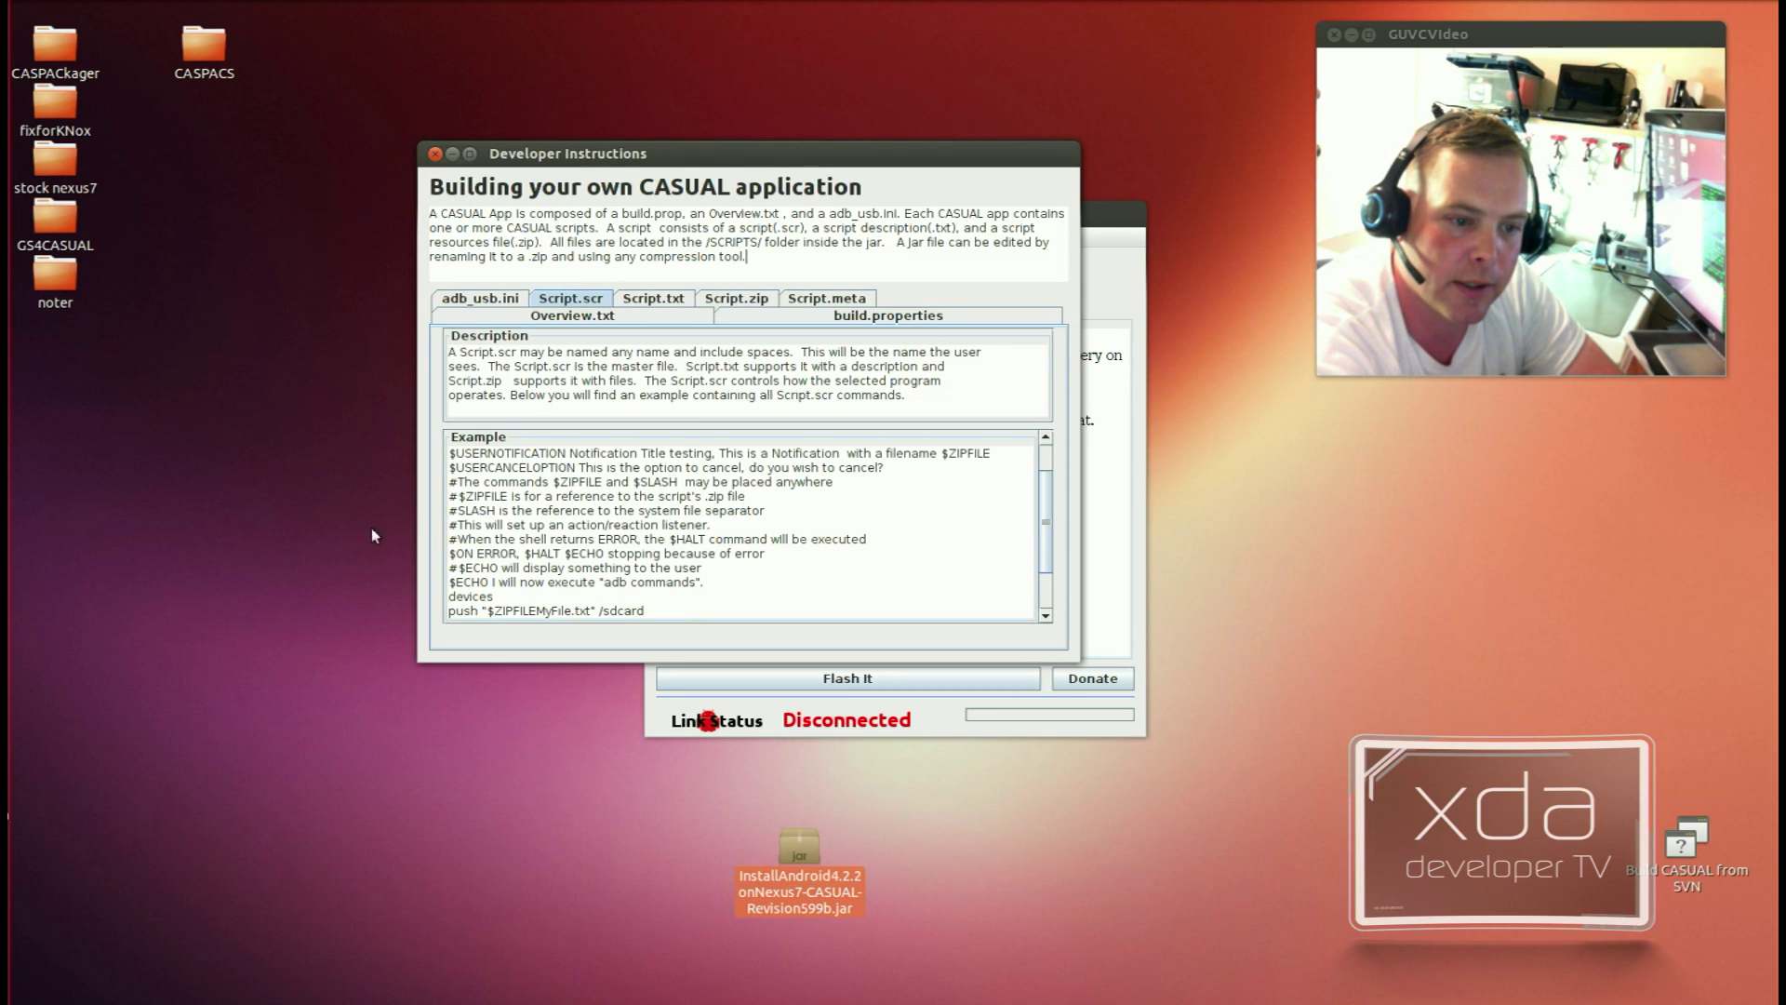
drag(578, 507, 482, 445)
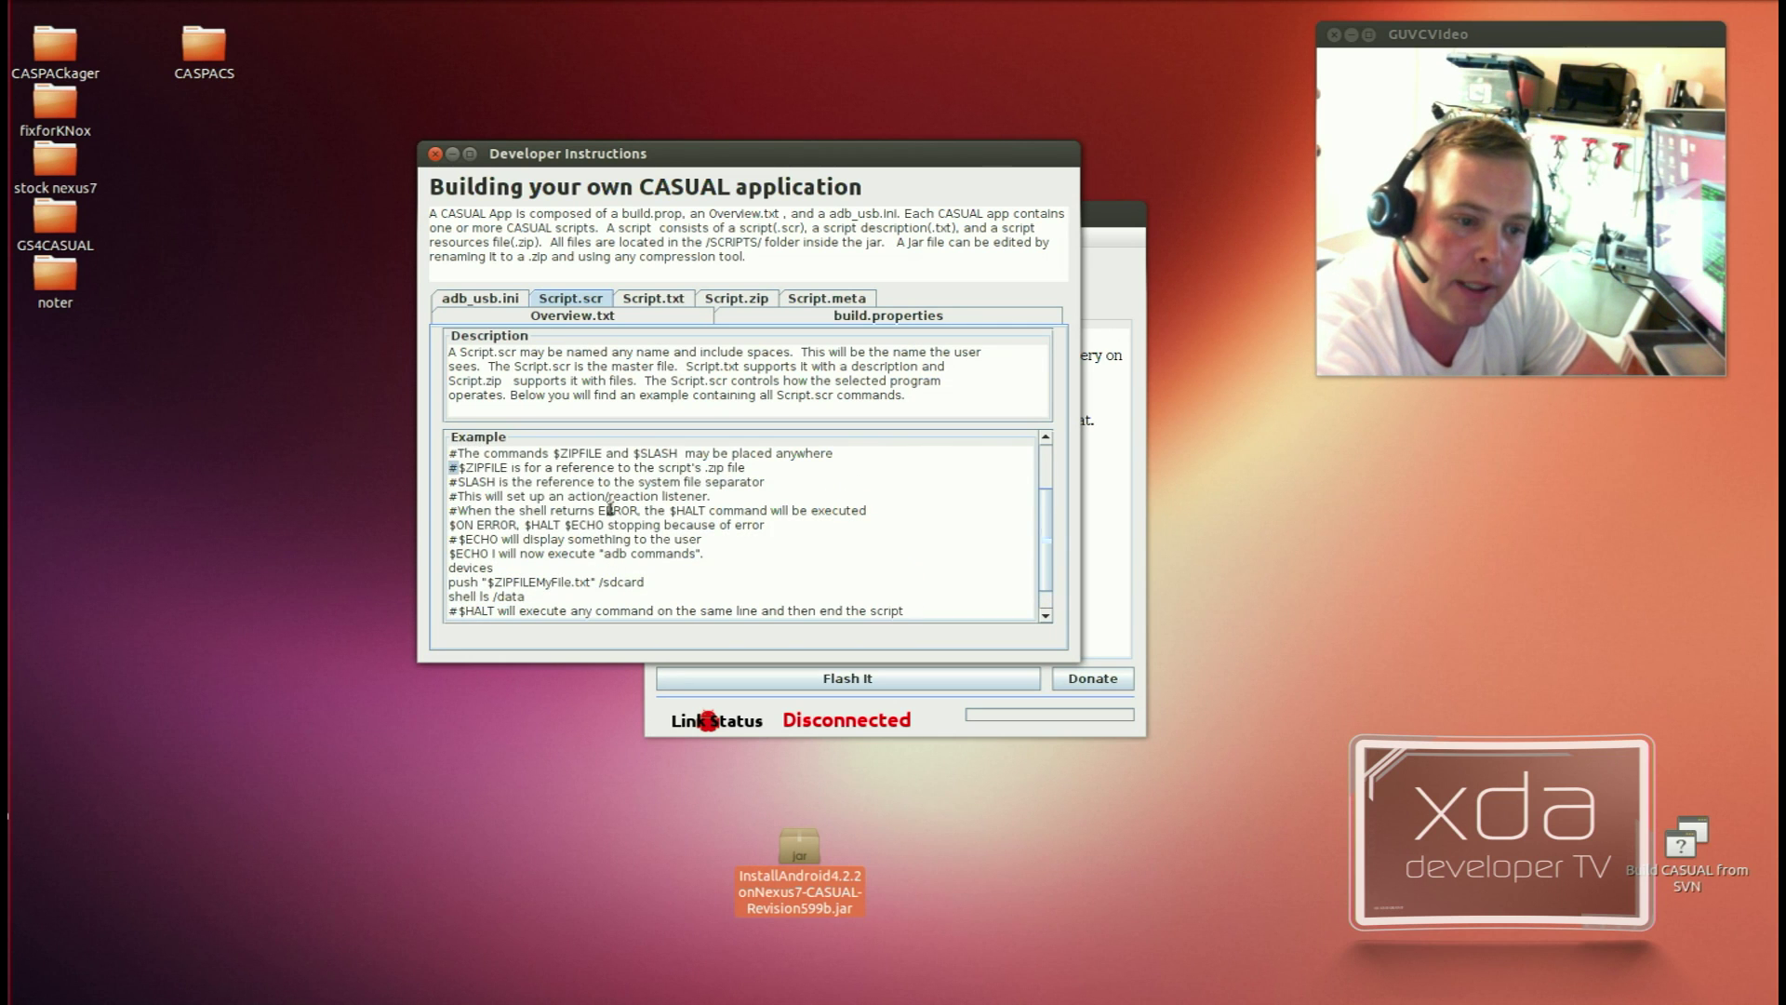
drag(485, 544, 574, 526)
click(574, 526)
Step: Add $ADB in front of the push command in the Script.scr example
scroll(575, 531, down, 1)
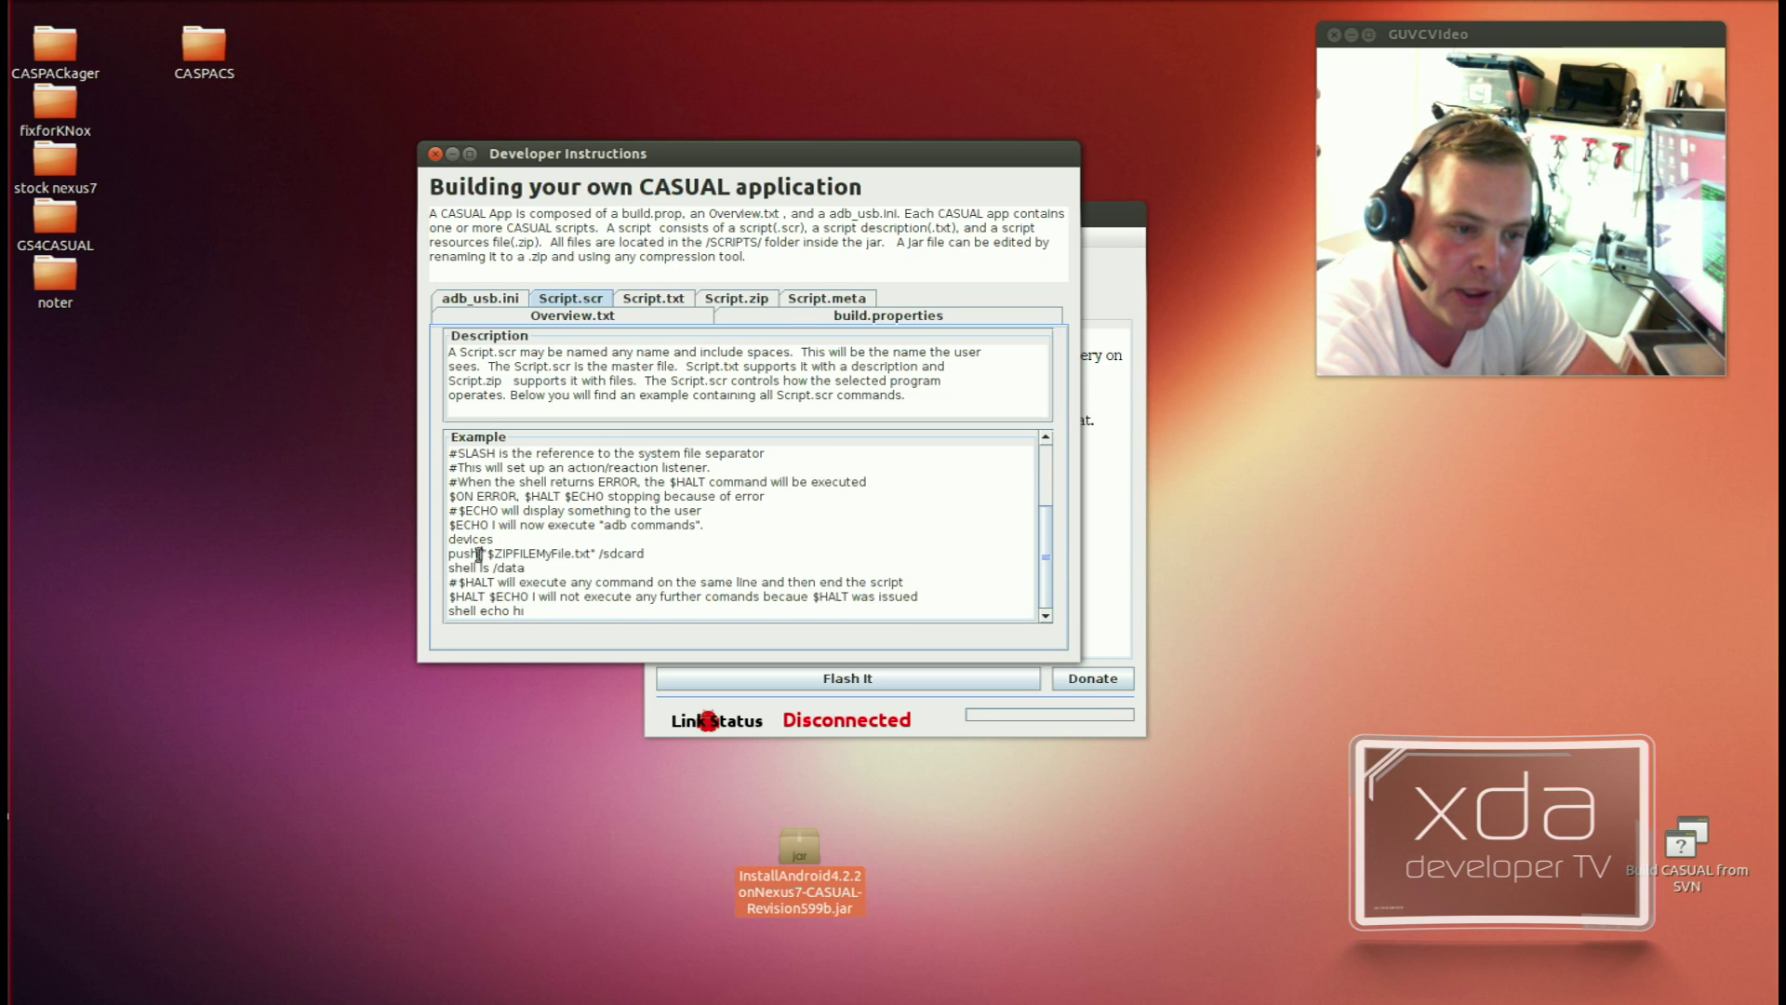
click(449, 553)
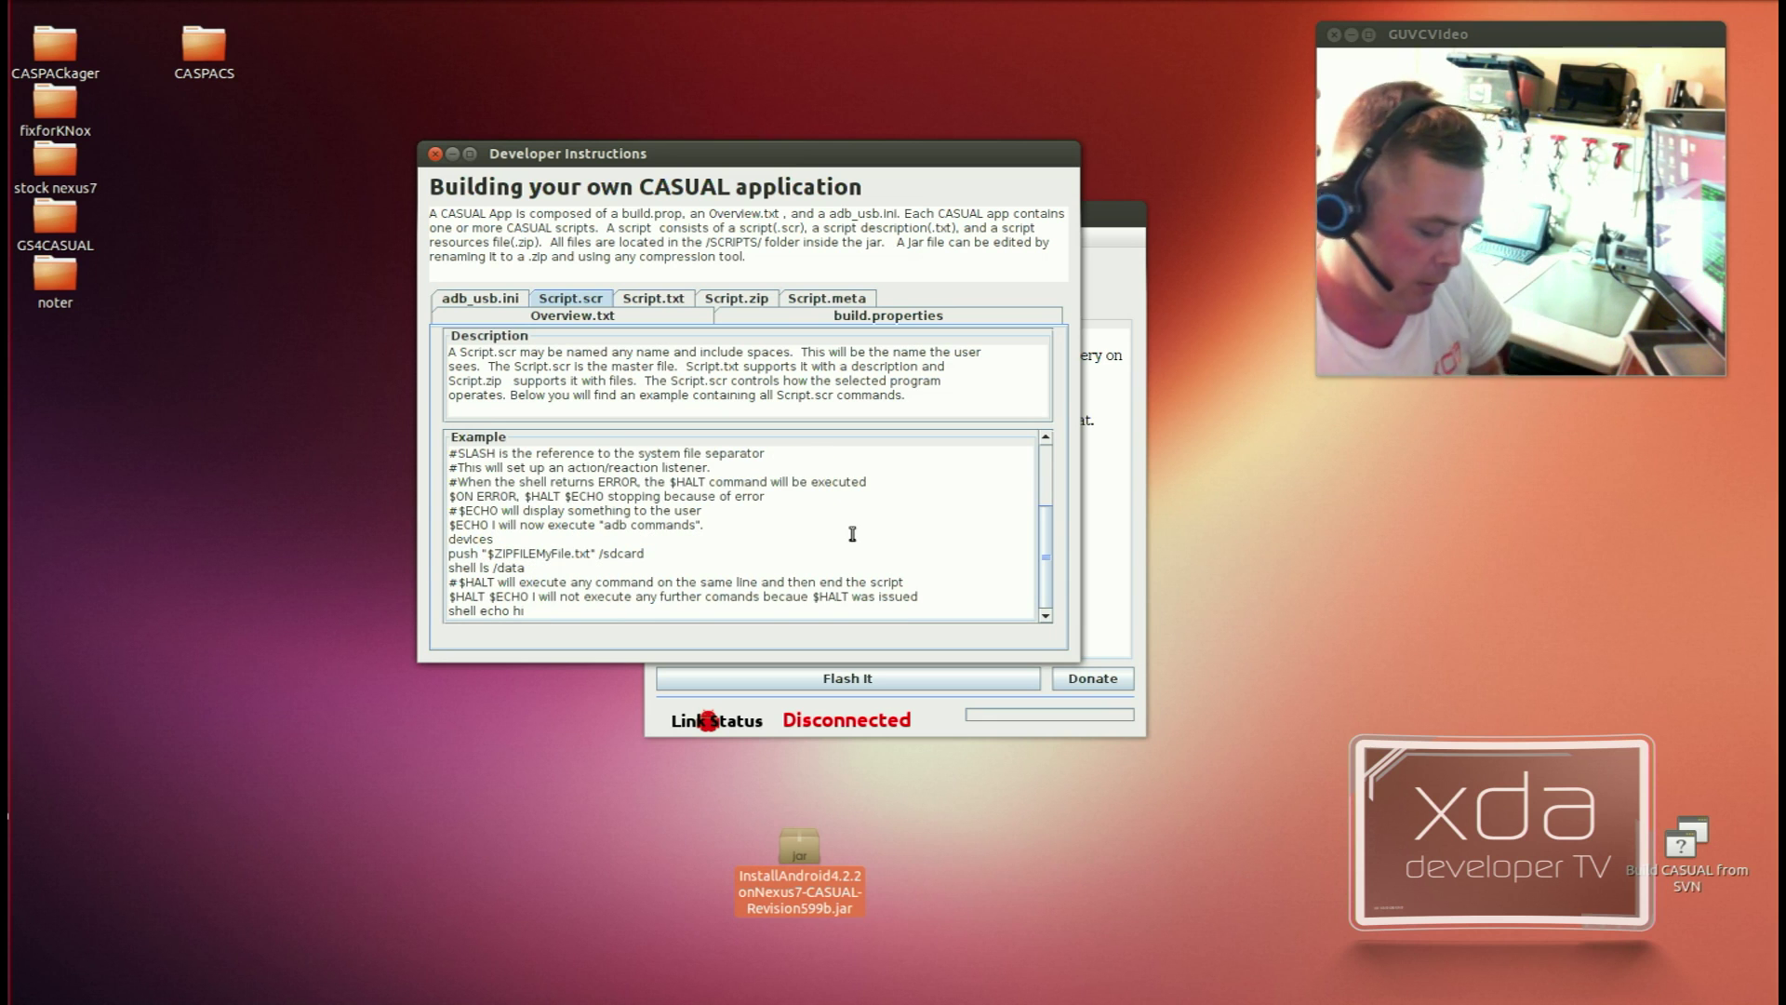
text($ADB)
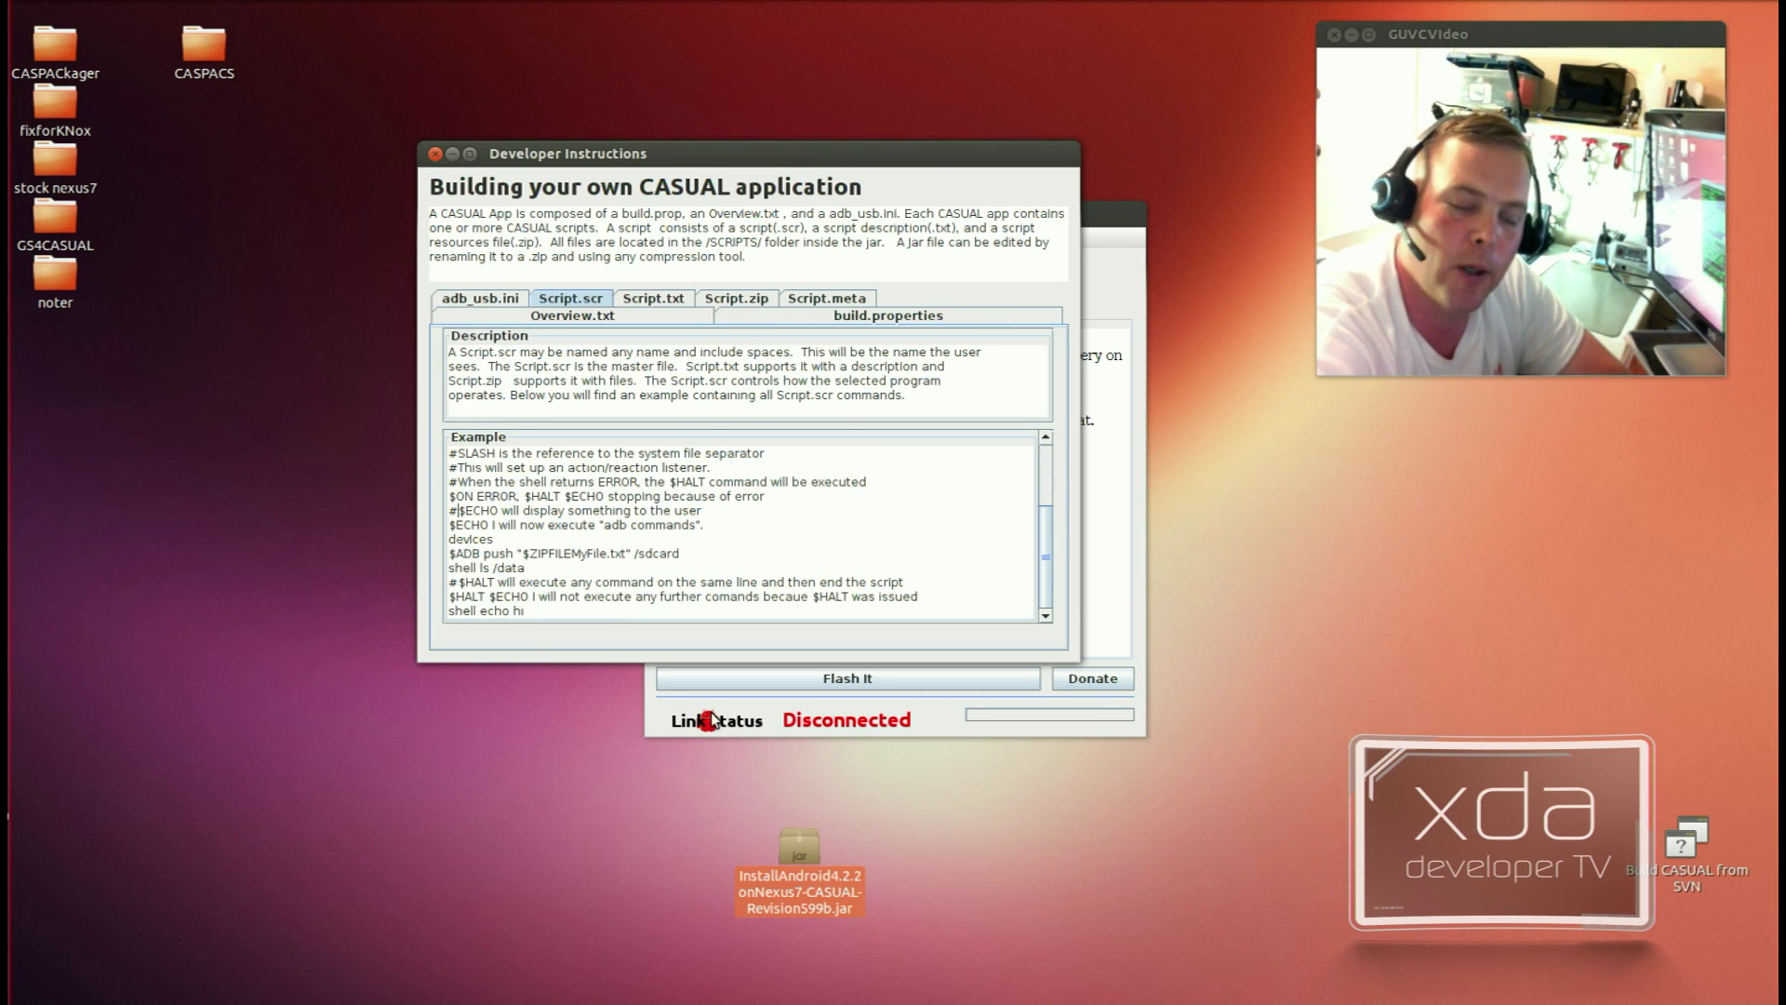
Step: Open the CASUAL jar file from the desktop in Archive Manager and go into its SCRIPTS folder
right_click(815, 876)
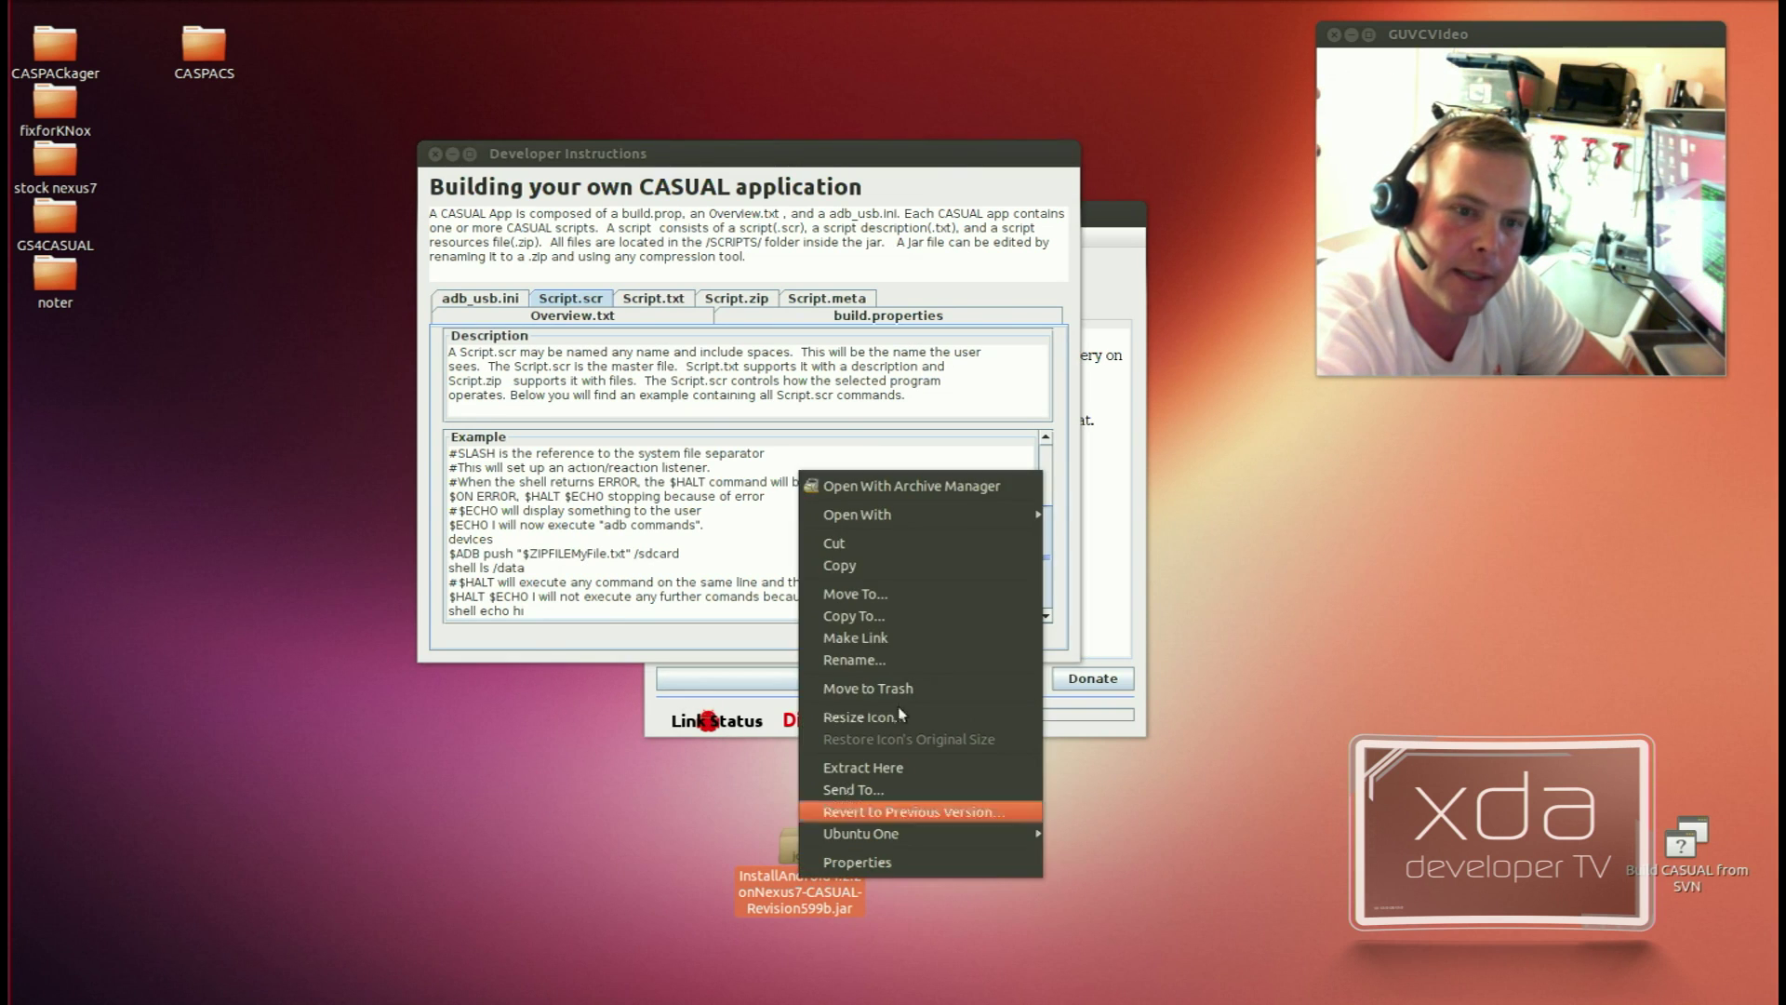
click(974, 495)
click(372, 262)
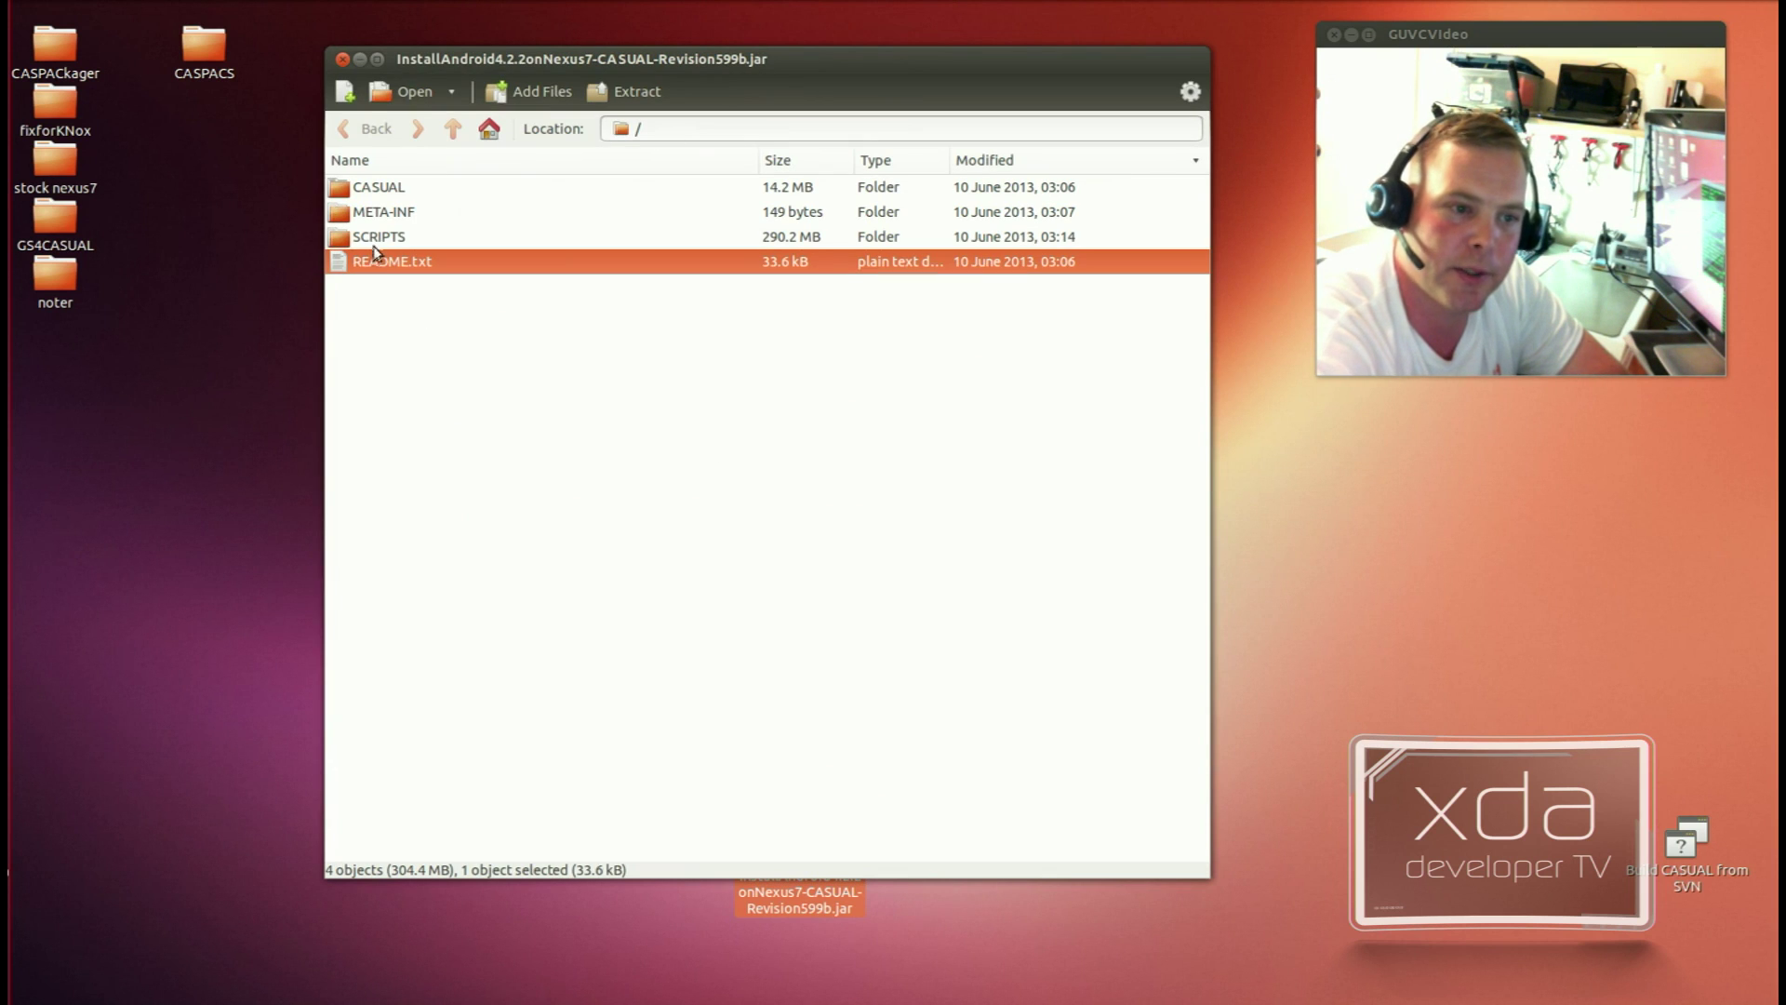
double_click(372, 237)
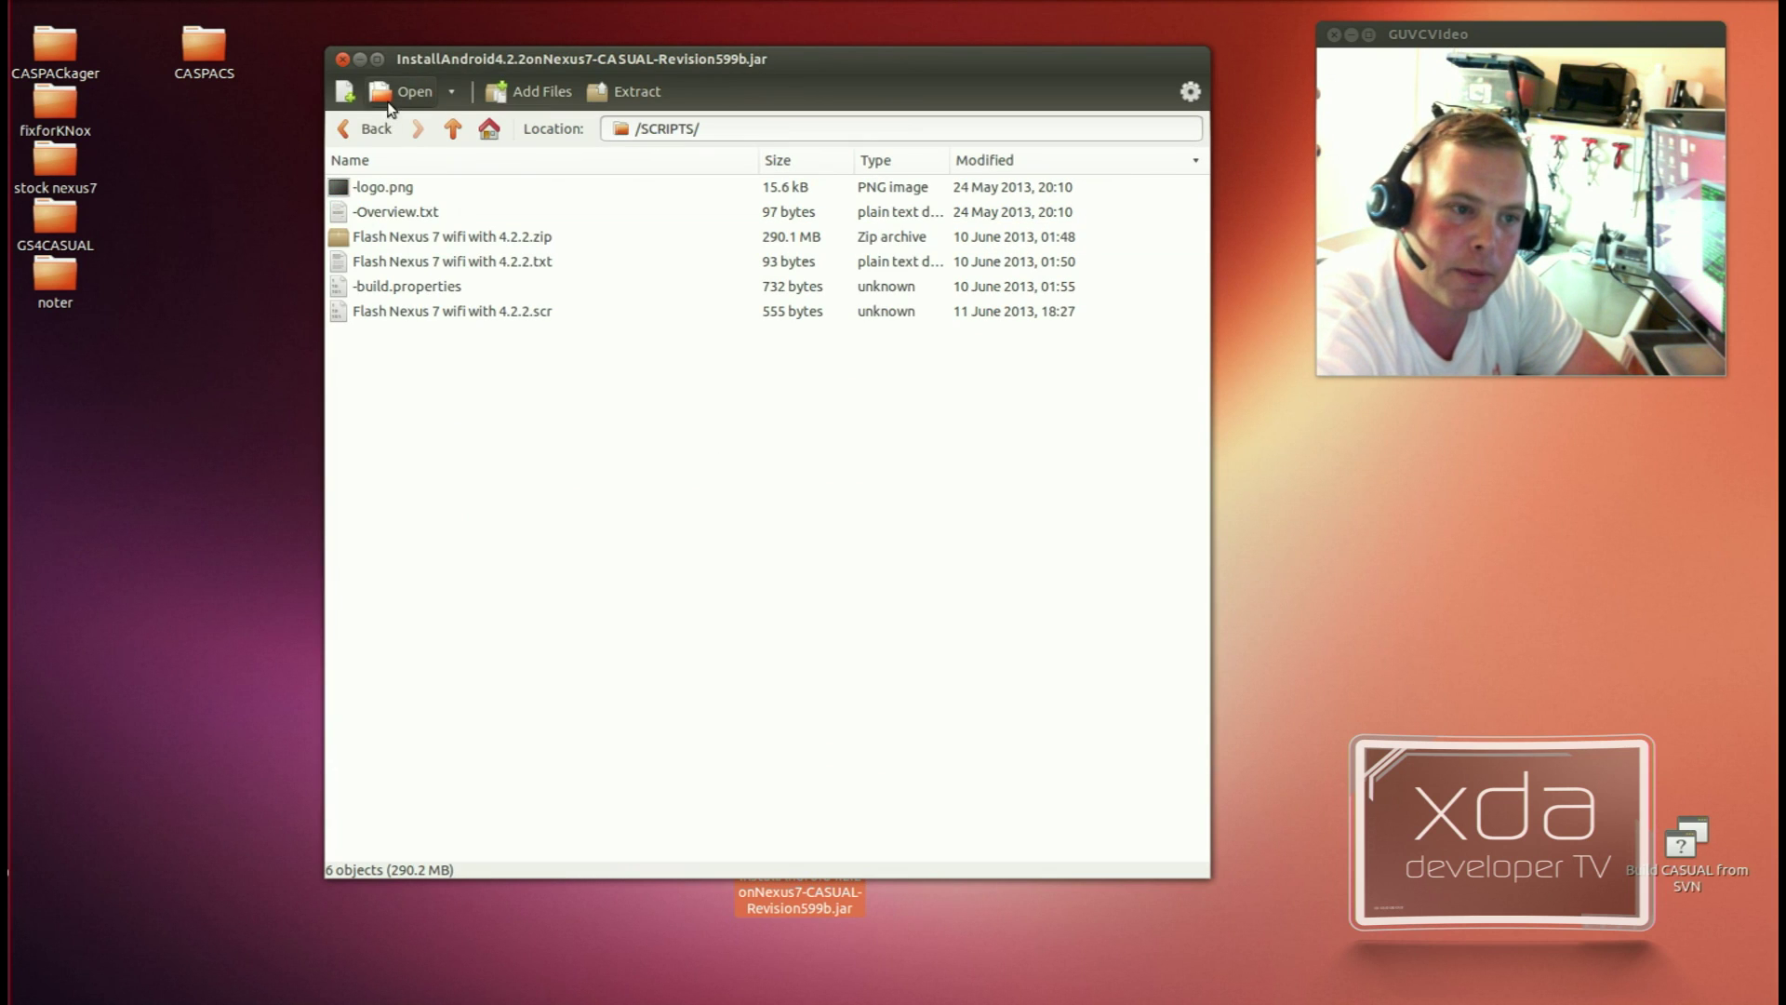
Step: View -logo.png and -Overview.txt from the SCRIPTS folder, closing each one after viewing
click(413, 196)
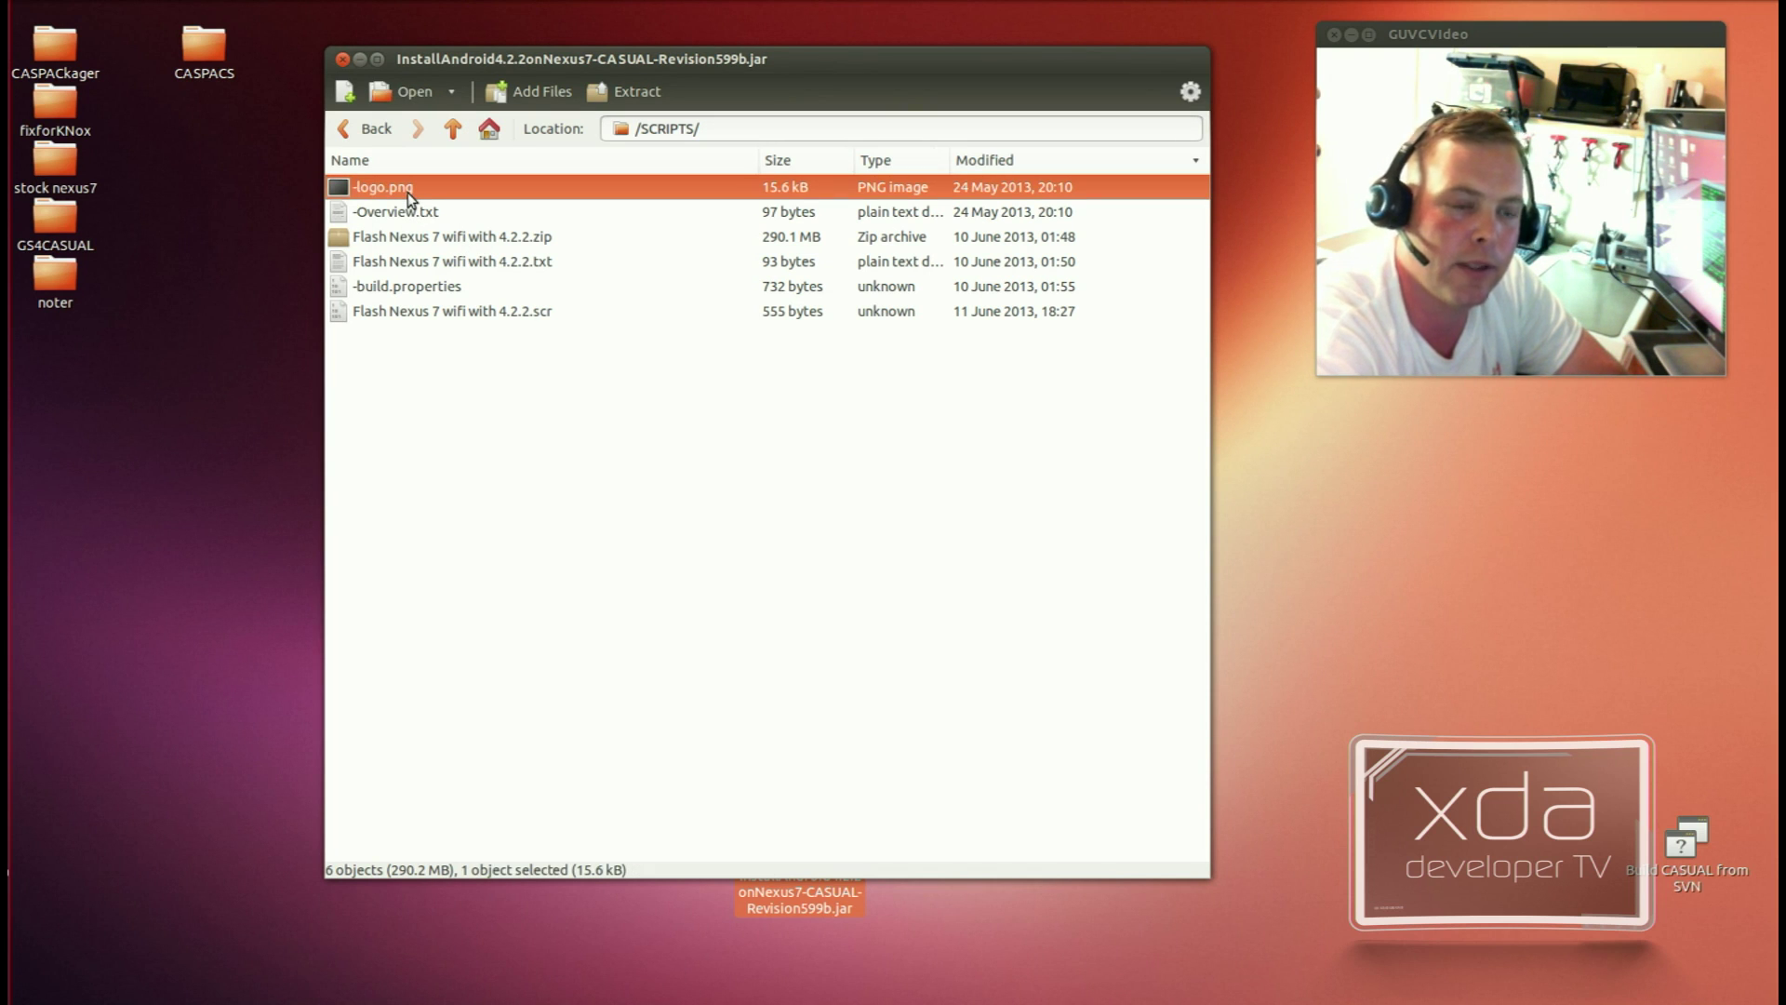
double_click(407, 193)
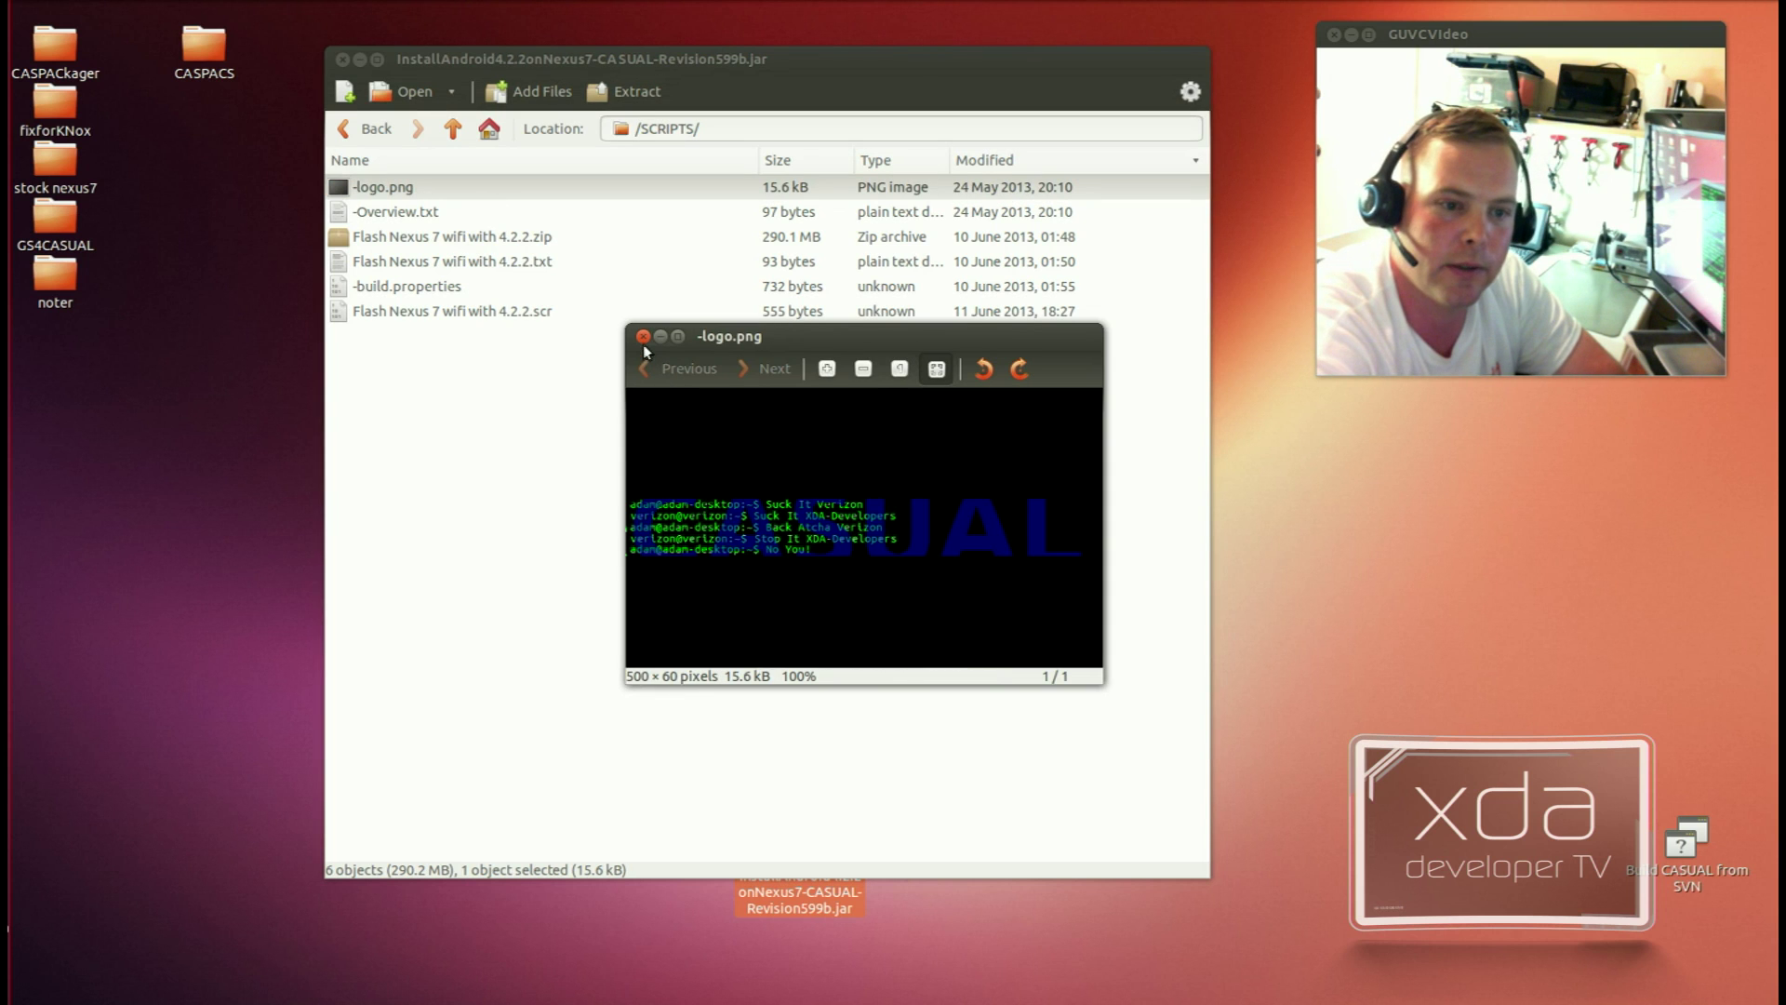
click(642, 338)
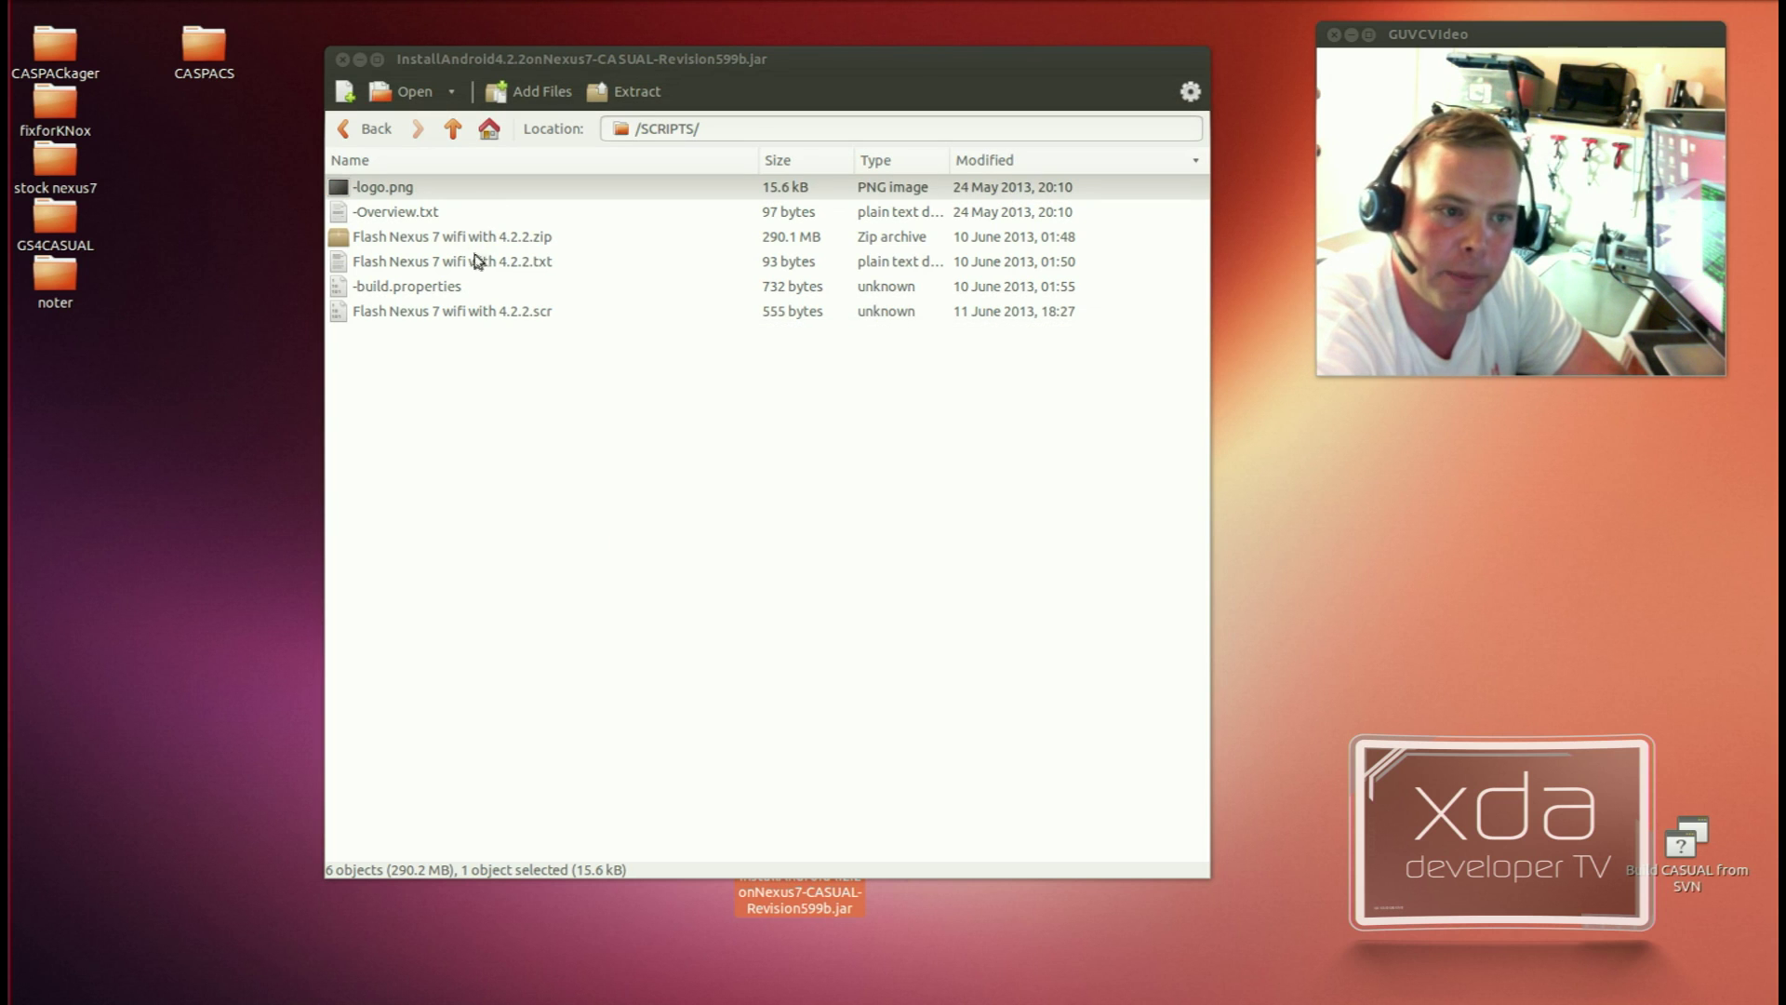
double_click(420, 212)
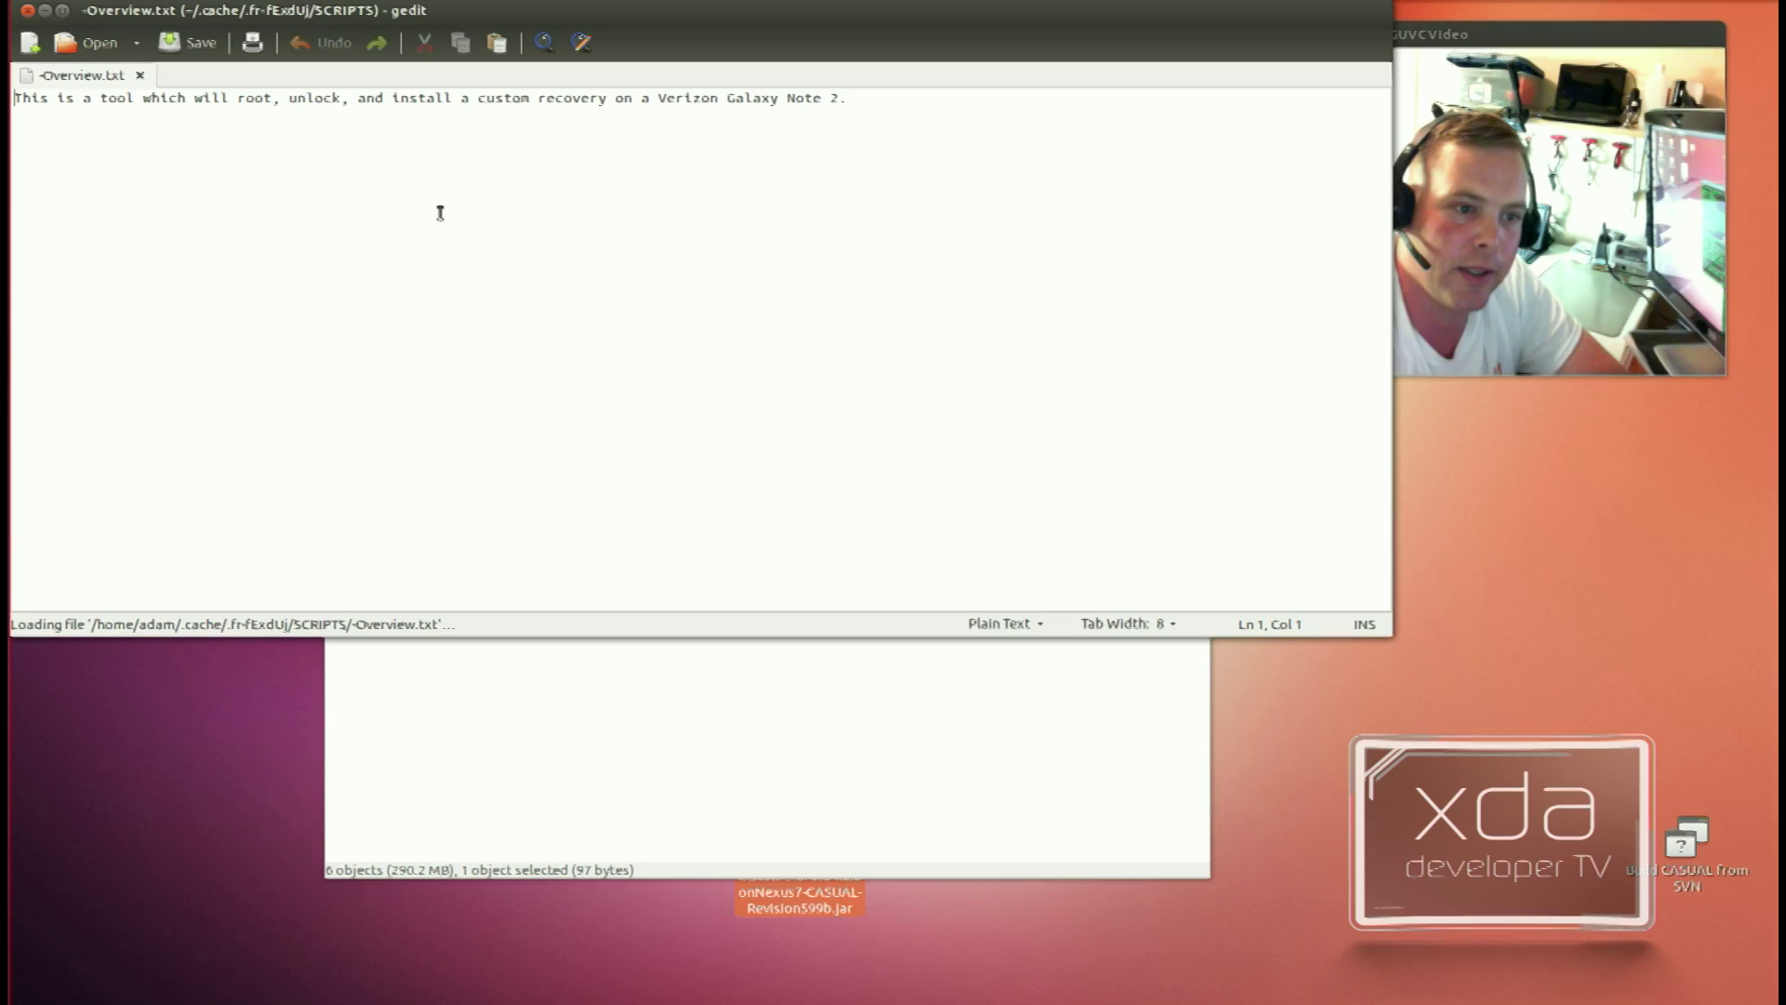
click(27, 11)
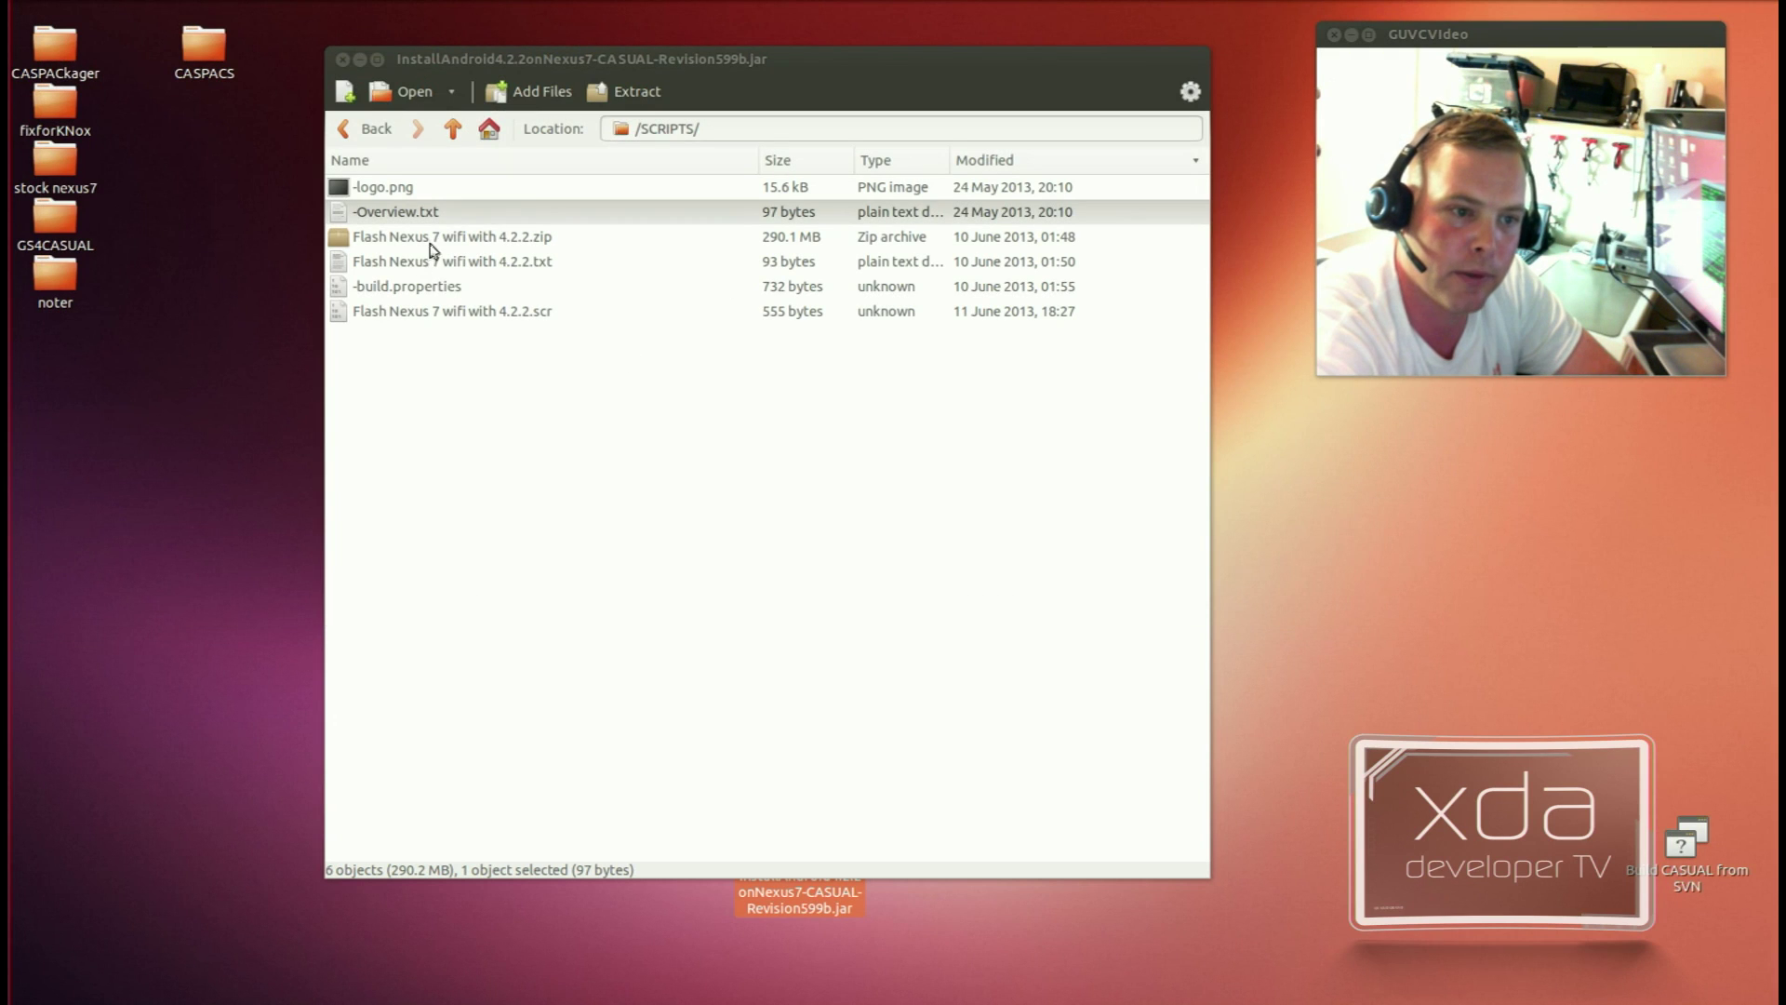
Step: Set Window.BannerText to XDA_Developers in -build.properties, save the file and update it in the jar archive
double_click(429, 288)
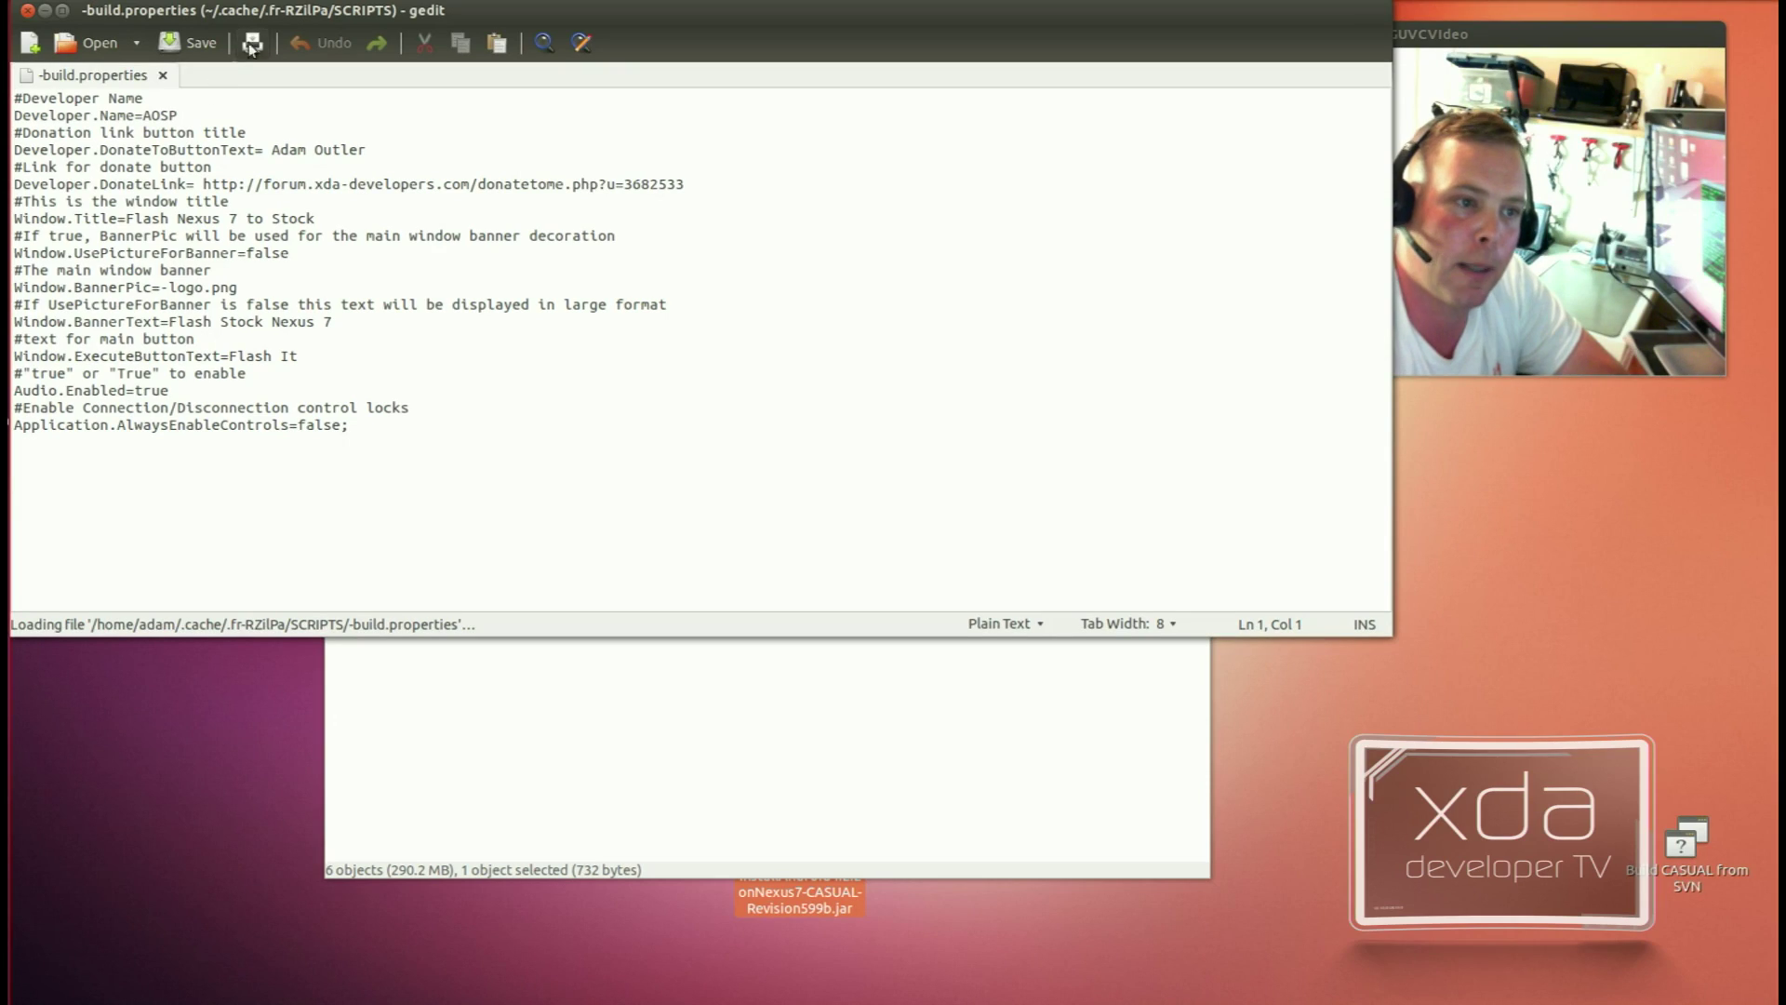
drag(296, 19, 324, 313)
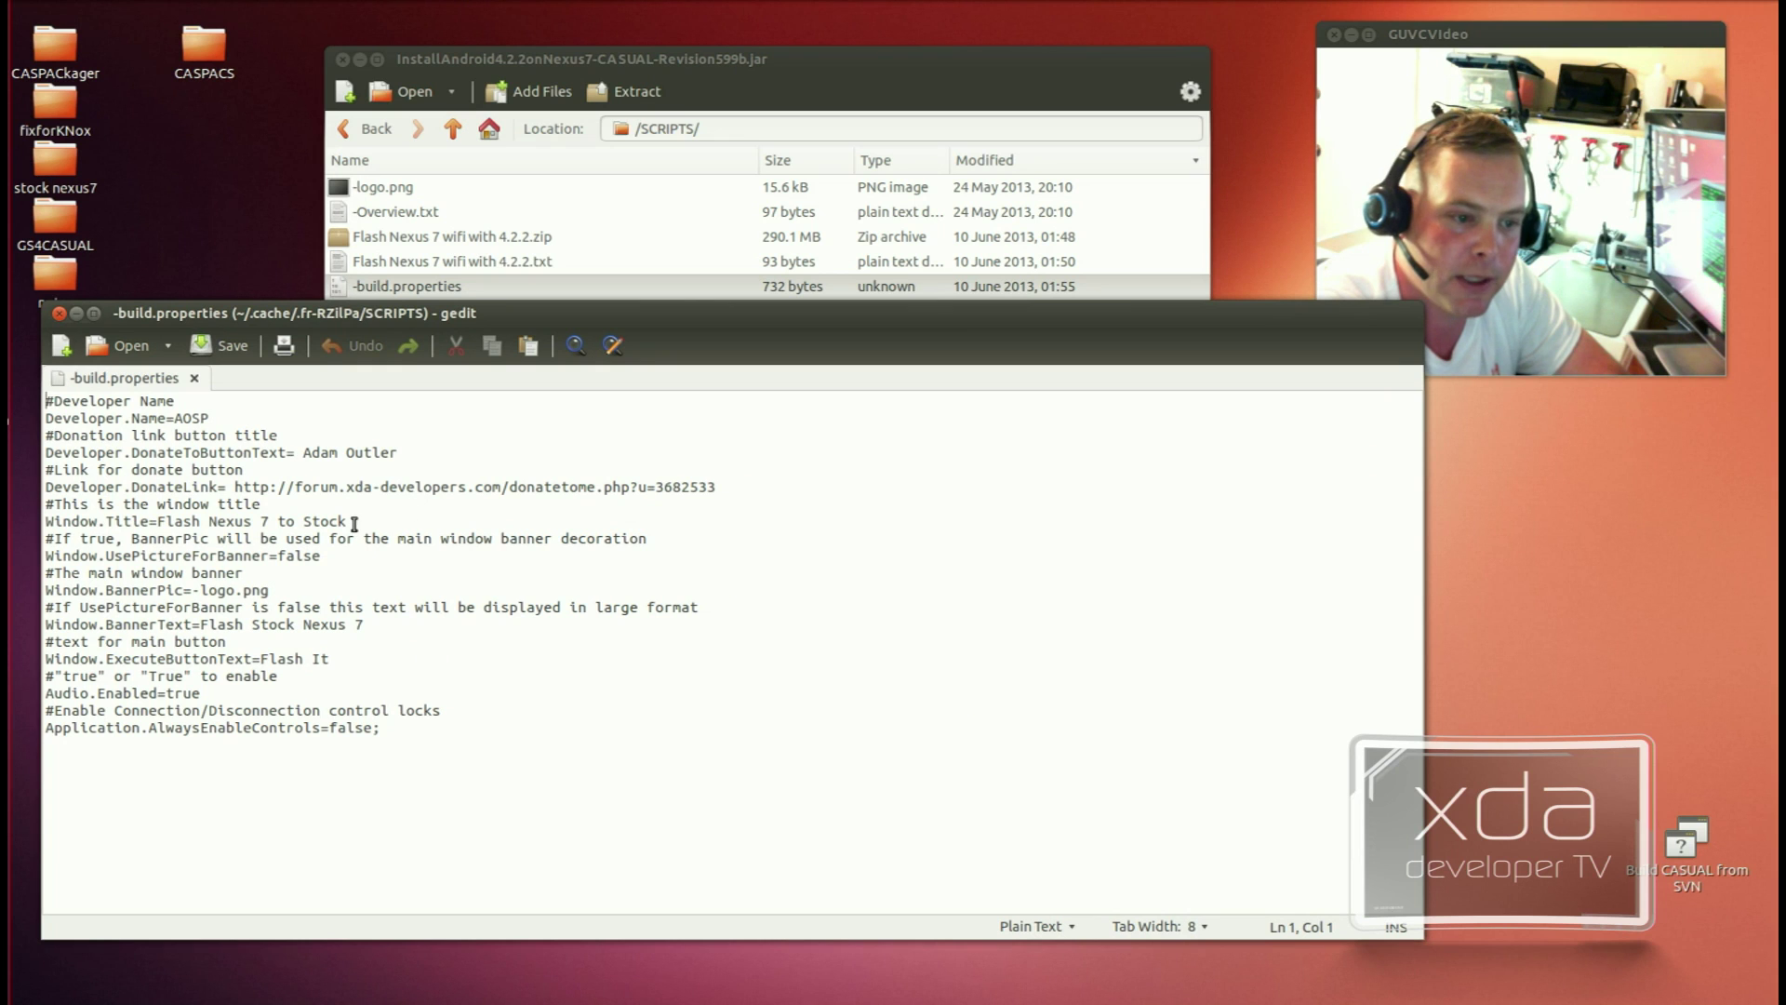
drag(363, 624, 207, 629)
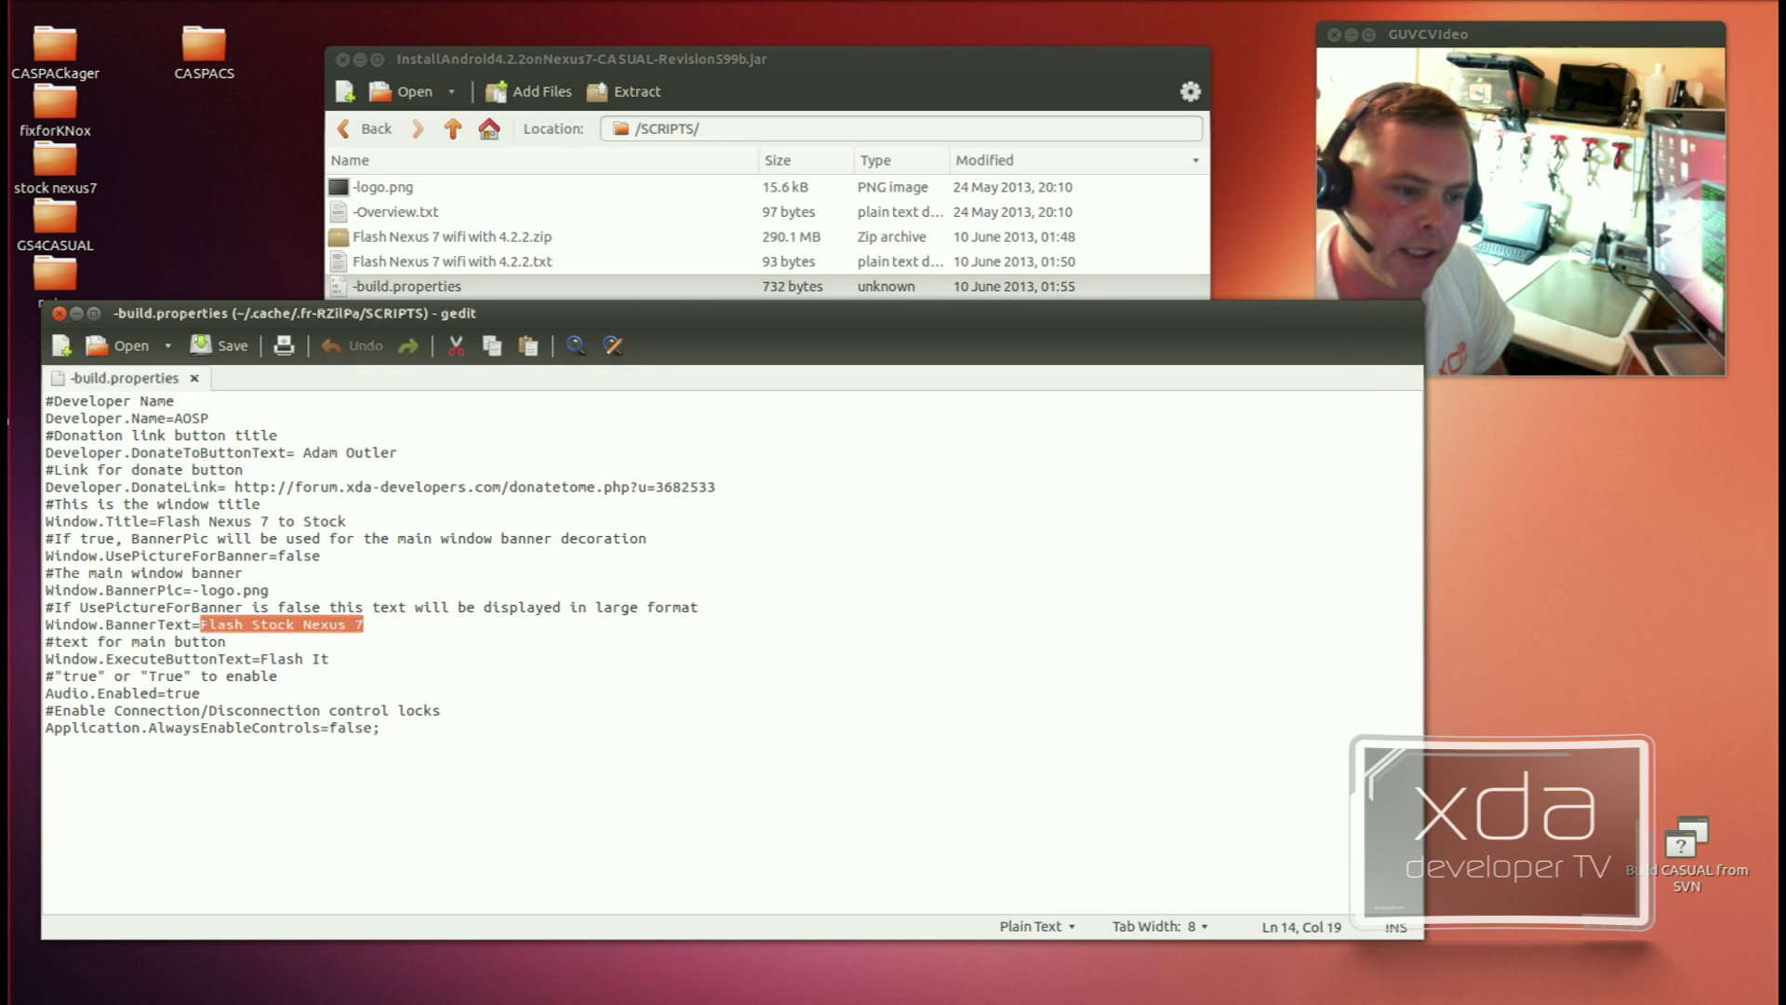
text(XDA_Developers)
key(ctrl+s)
key(ctrl+q)
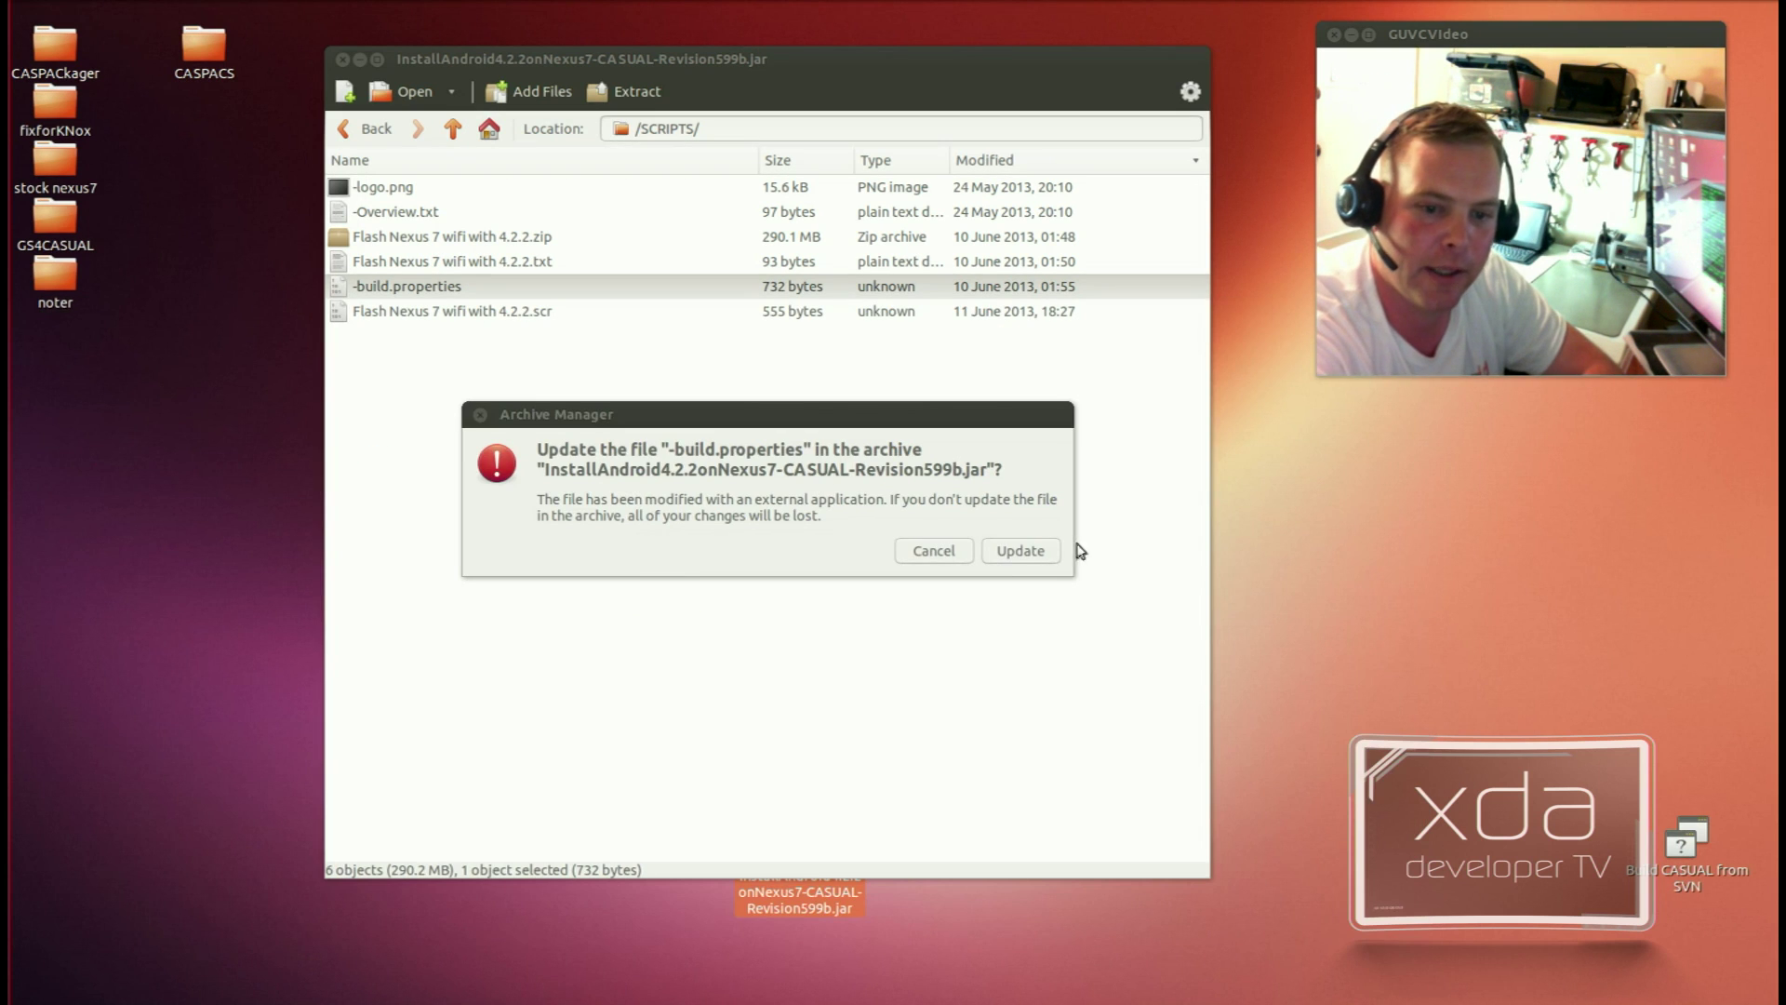
click(1020, 551)
Step: Run the updated CASUAL jar with OpenJDK Java 7 Runtime
right_click(789, 902)
mouse_move(956, 544)
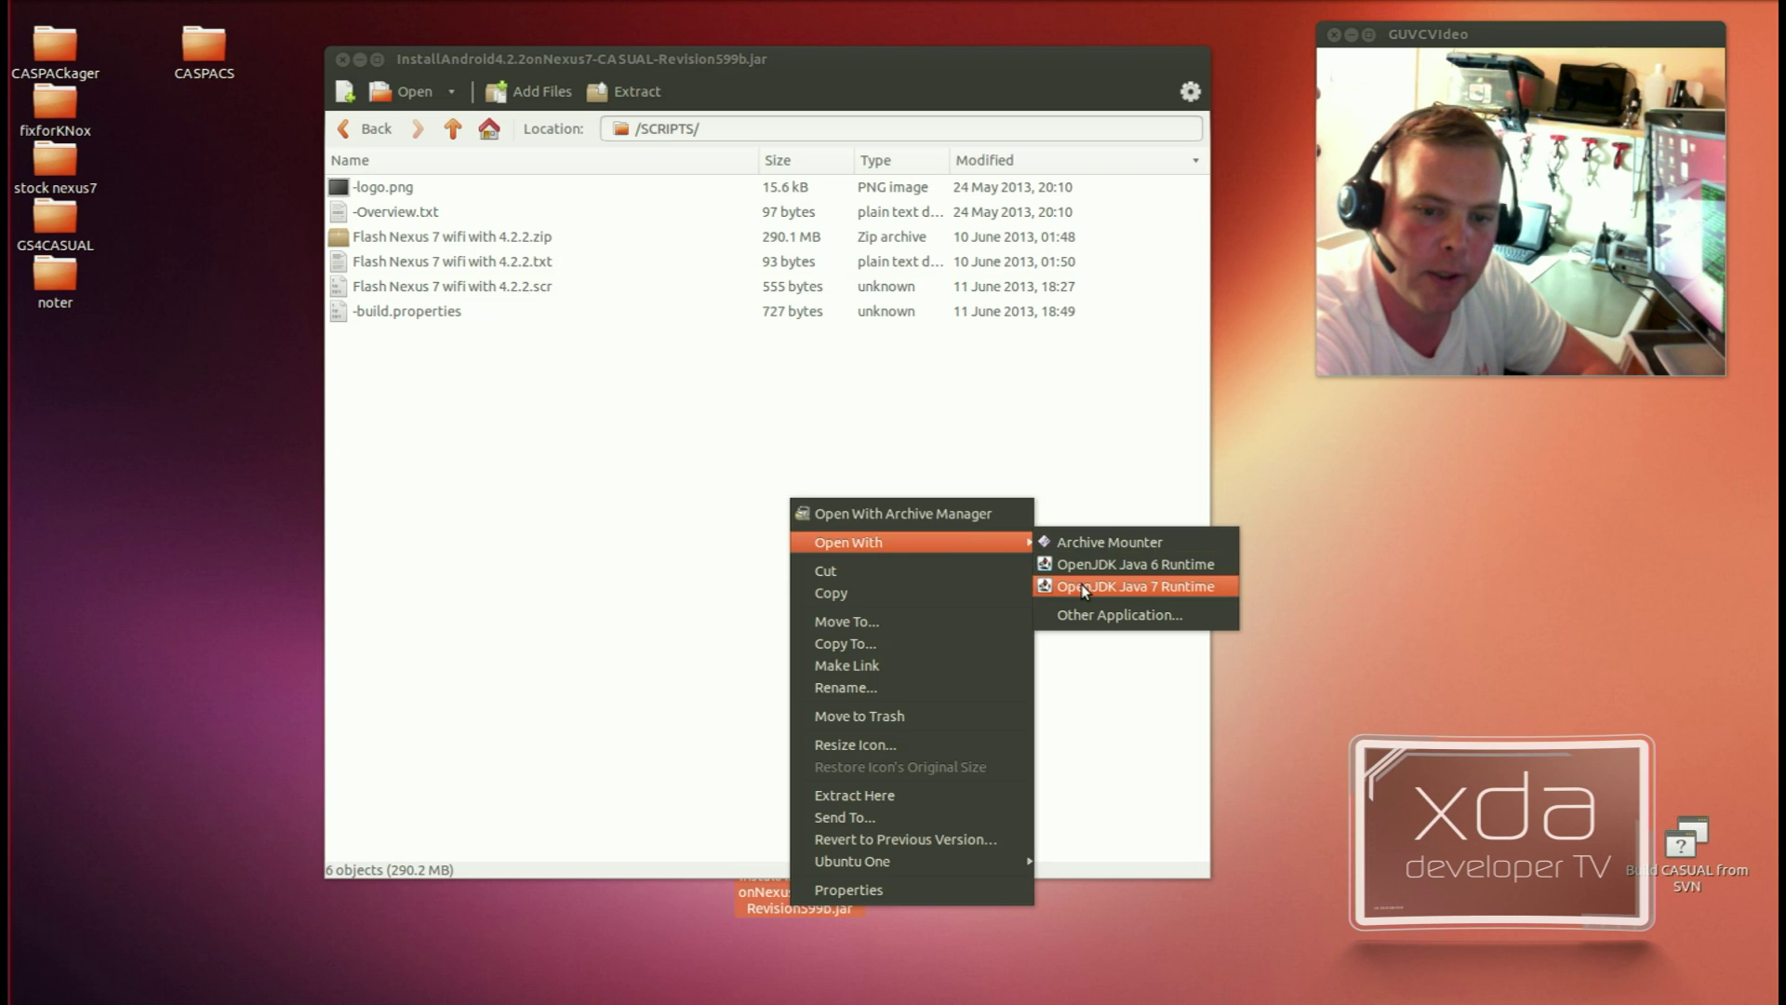
click(1085, 587)
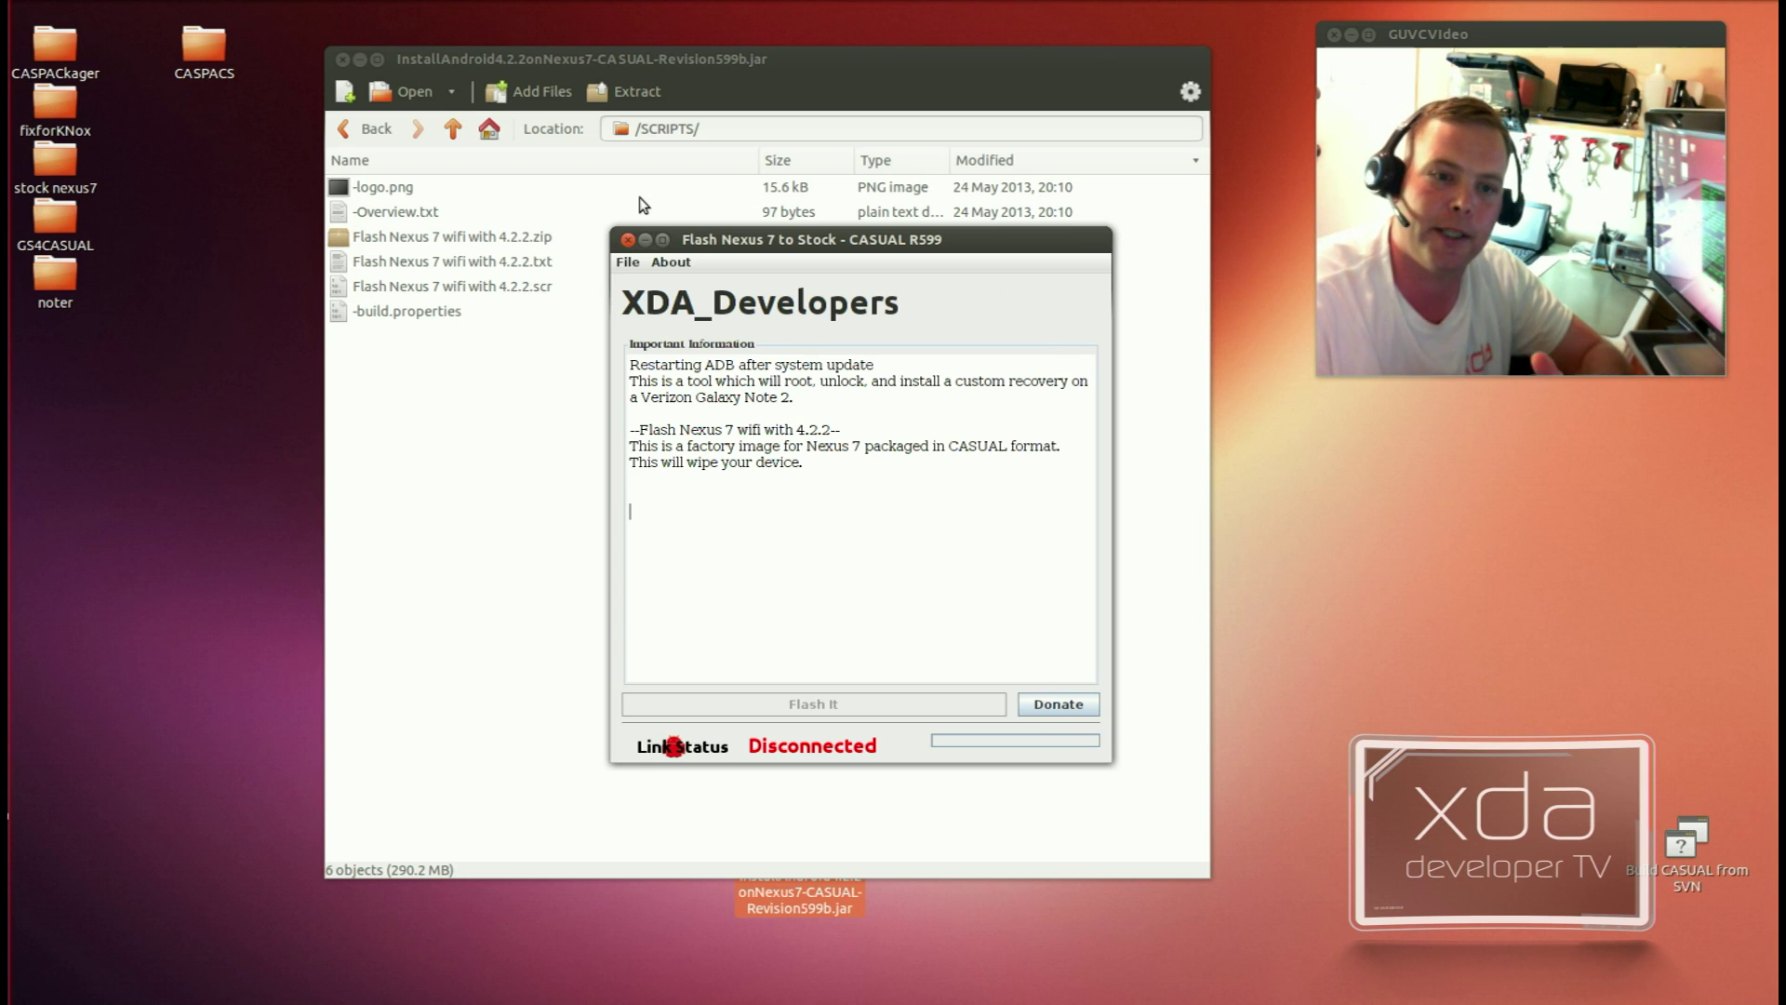
Step: Open Flash Nexus 7 wifi with 4.2.2.zip from the SCRIPTS folder and arrange the two archive windows side by side
double_click(485, 237)
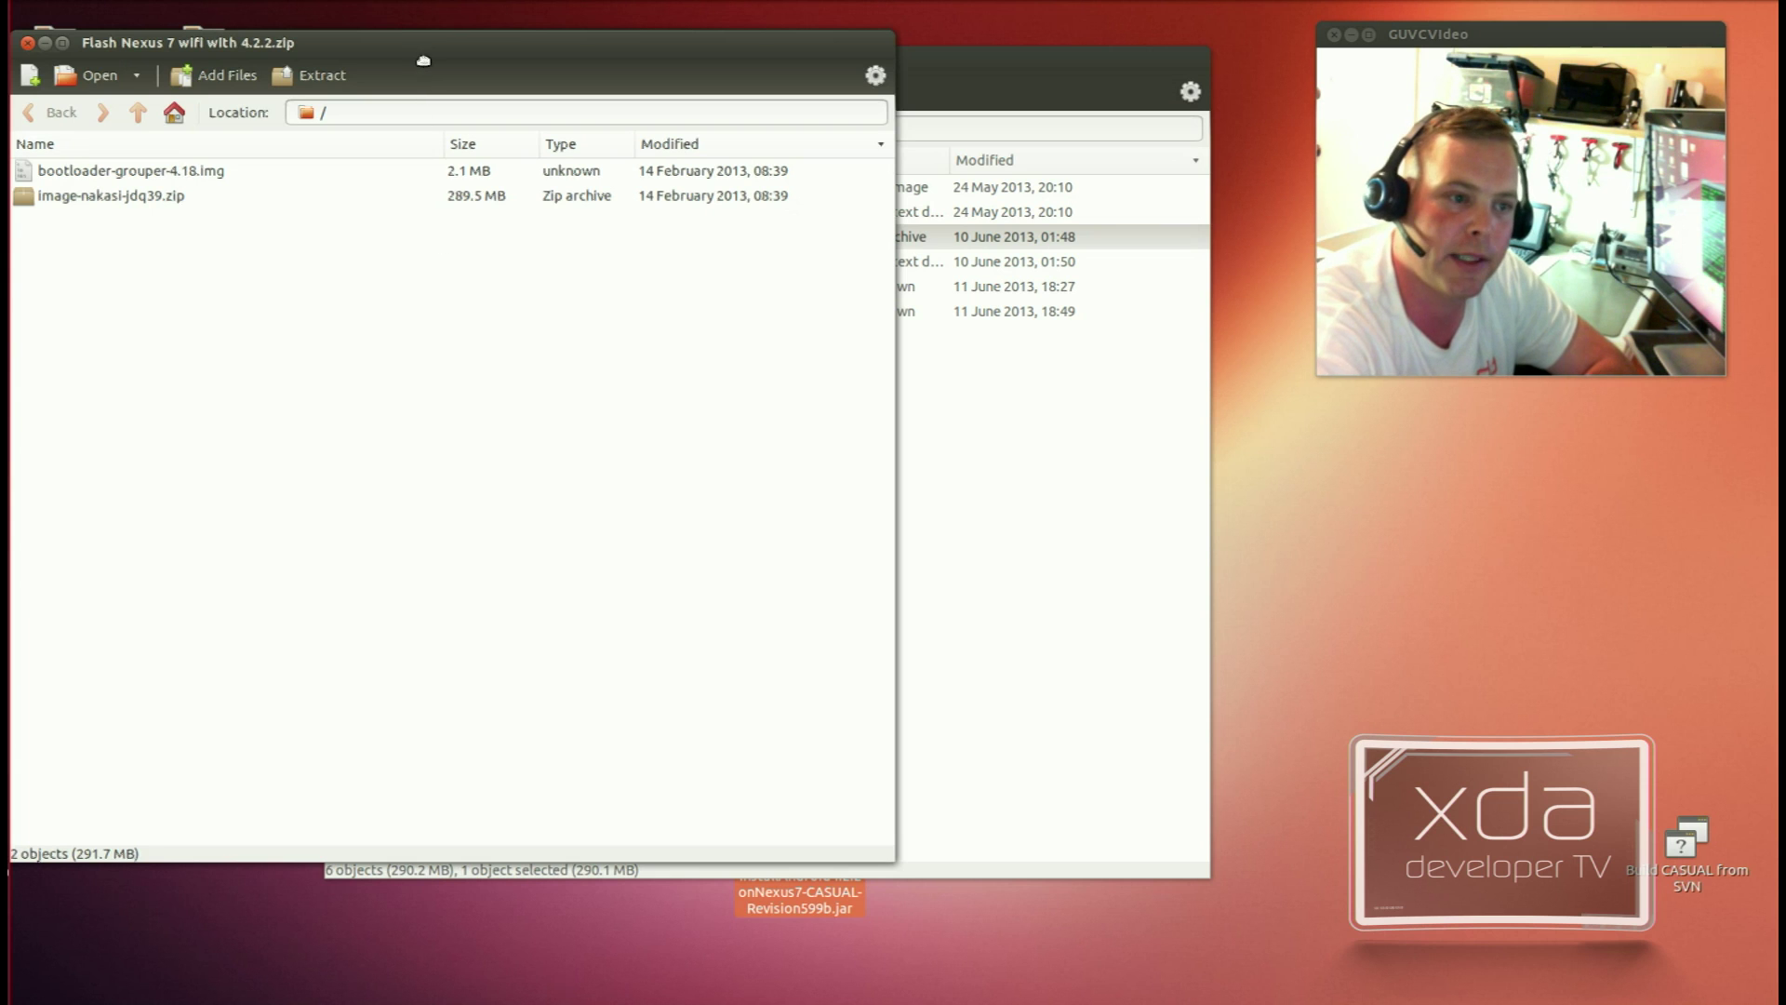
drag(427, 63, 912, 232)
drag(667, 69, 395, 75)
Step: View the Flash Nexus 7 wifi with 4.2.2 .scr and .txt files below the archive listing, then close the .txt file
click(959, 501)
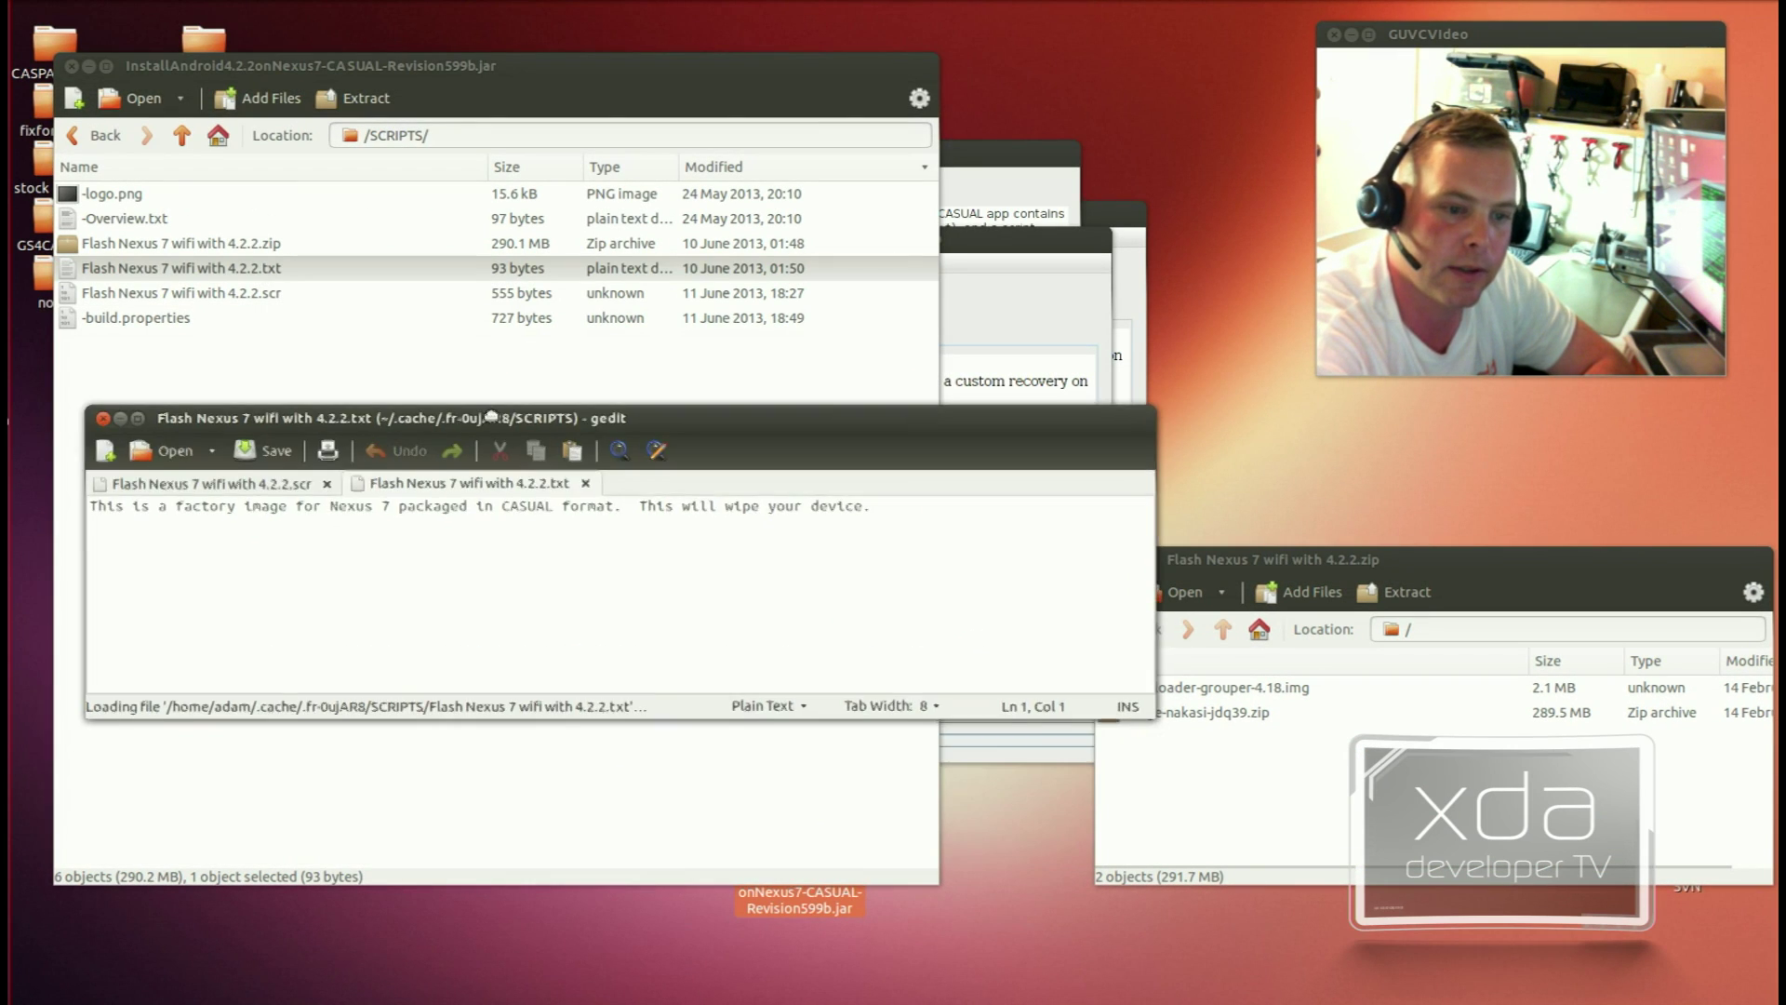
drag(441, 577, 476, 568)
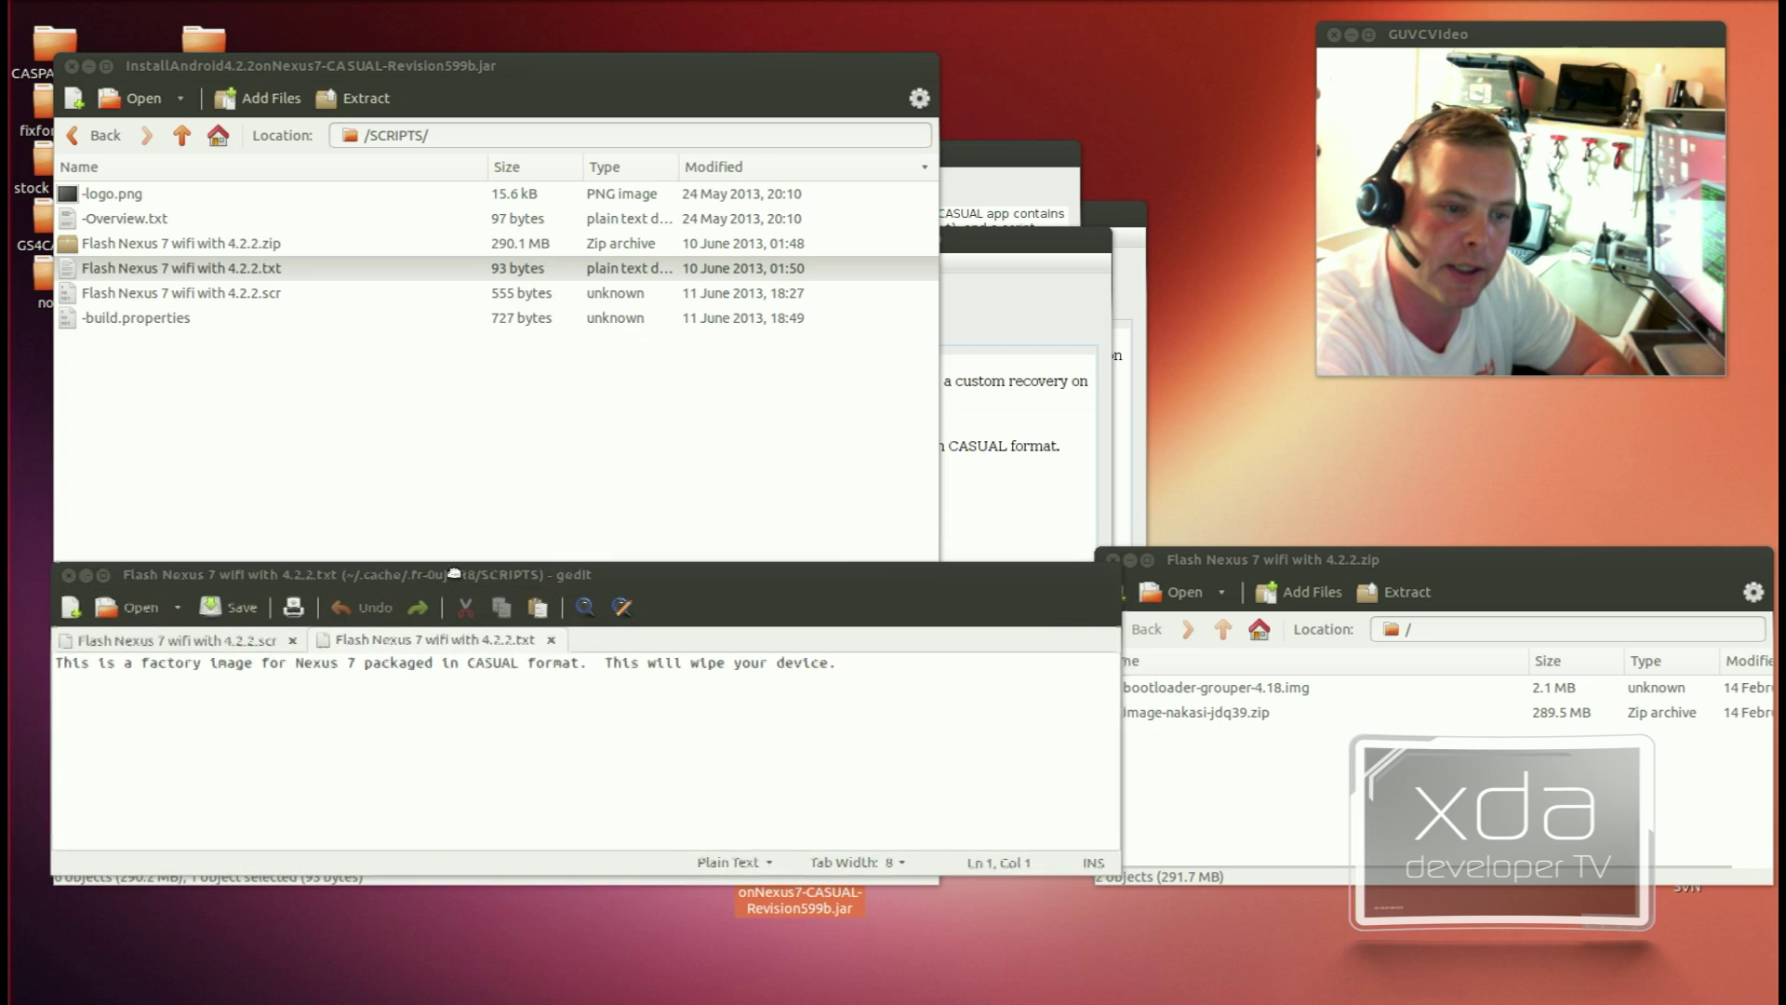
click(545, 634)
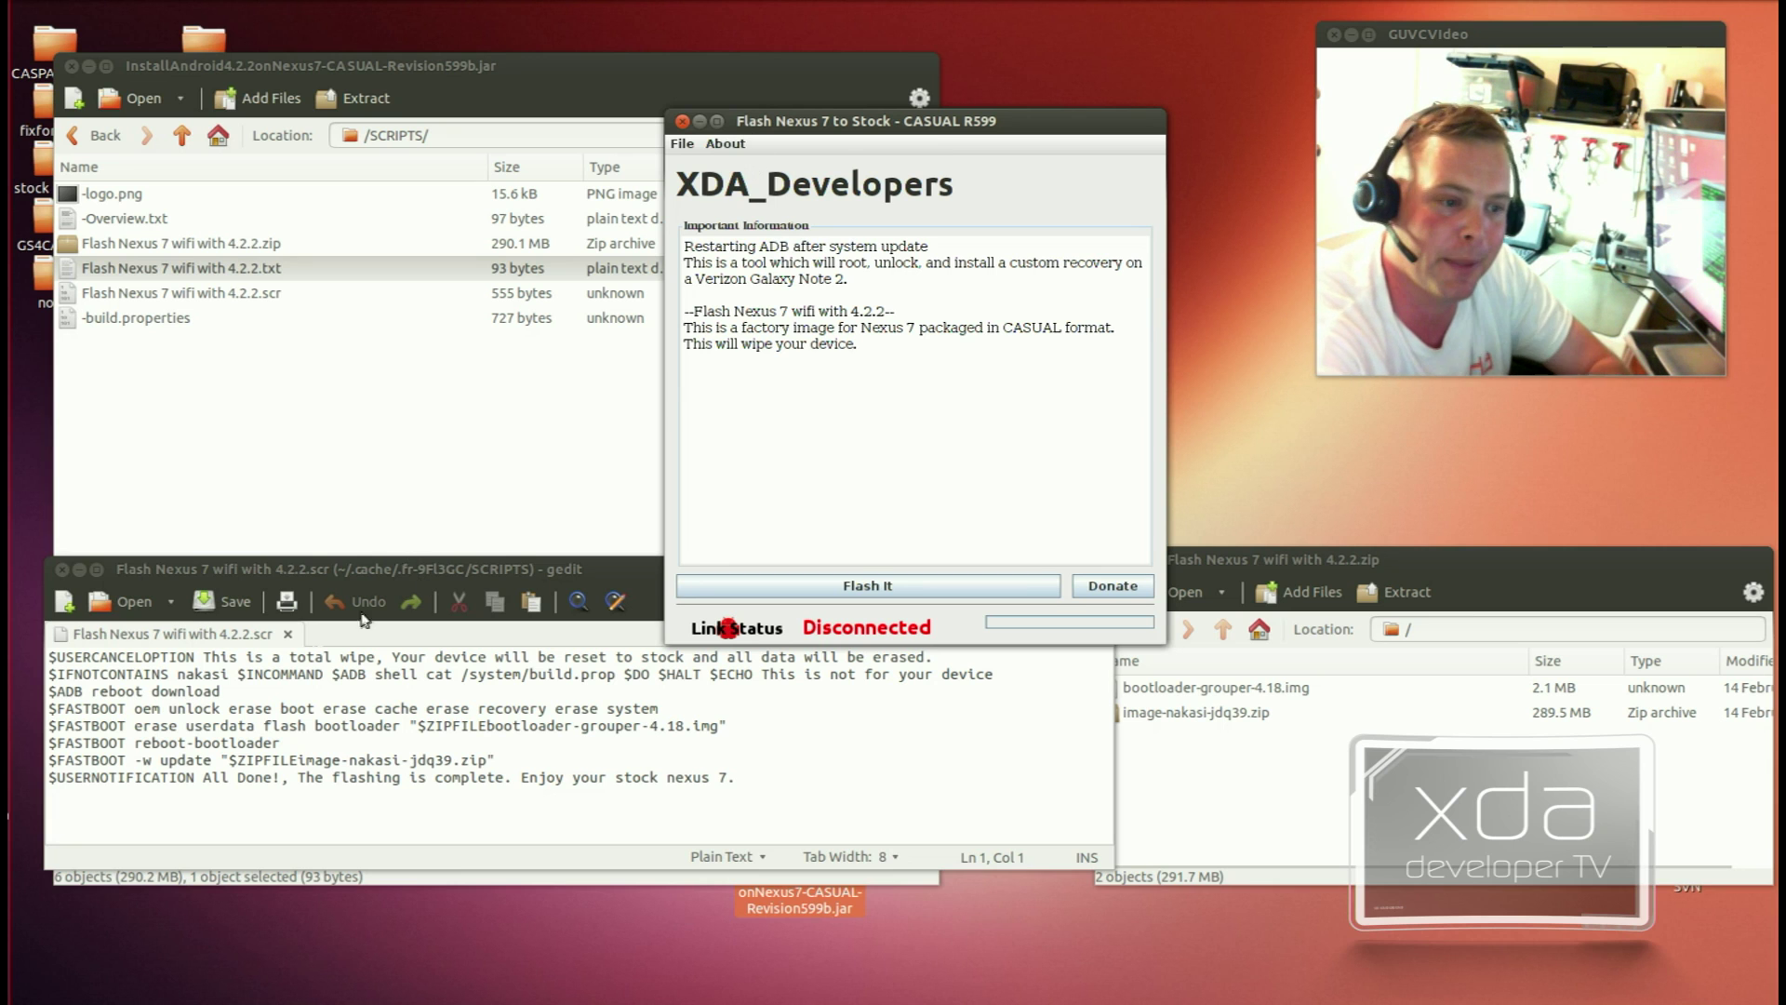
Step: Examine the $USERCANCELOPTION line in Flash Nexus 7 wifi with 4.2.2.scr, including its title and the message after the comma
click(148, 665)
click(87, 656)
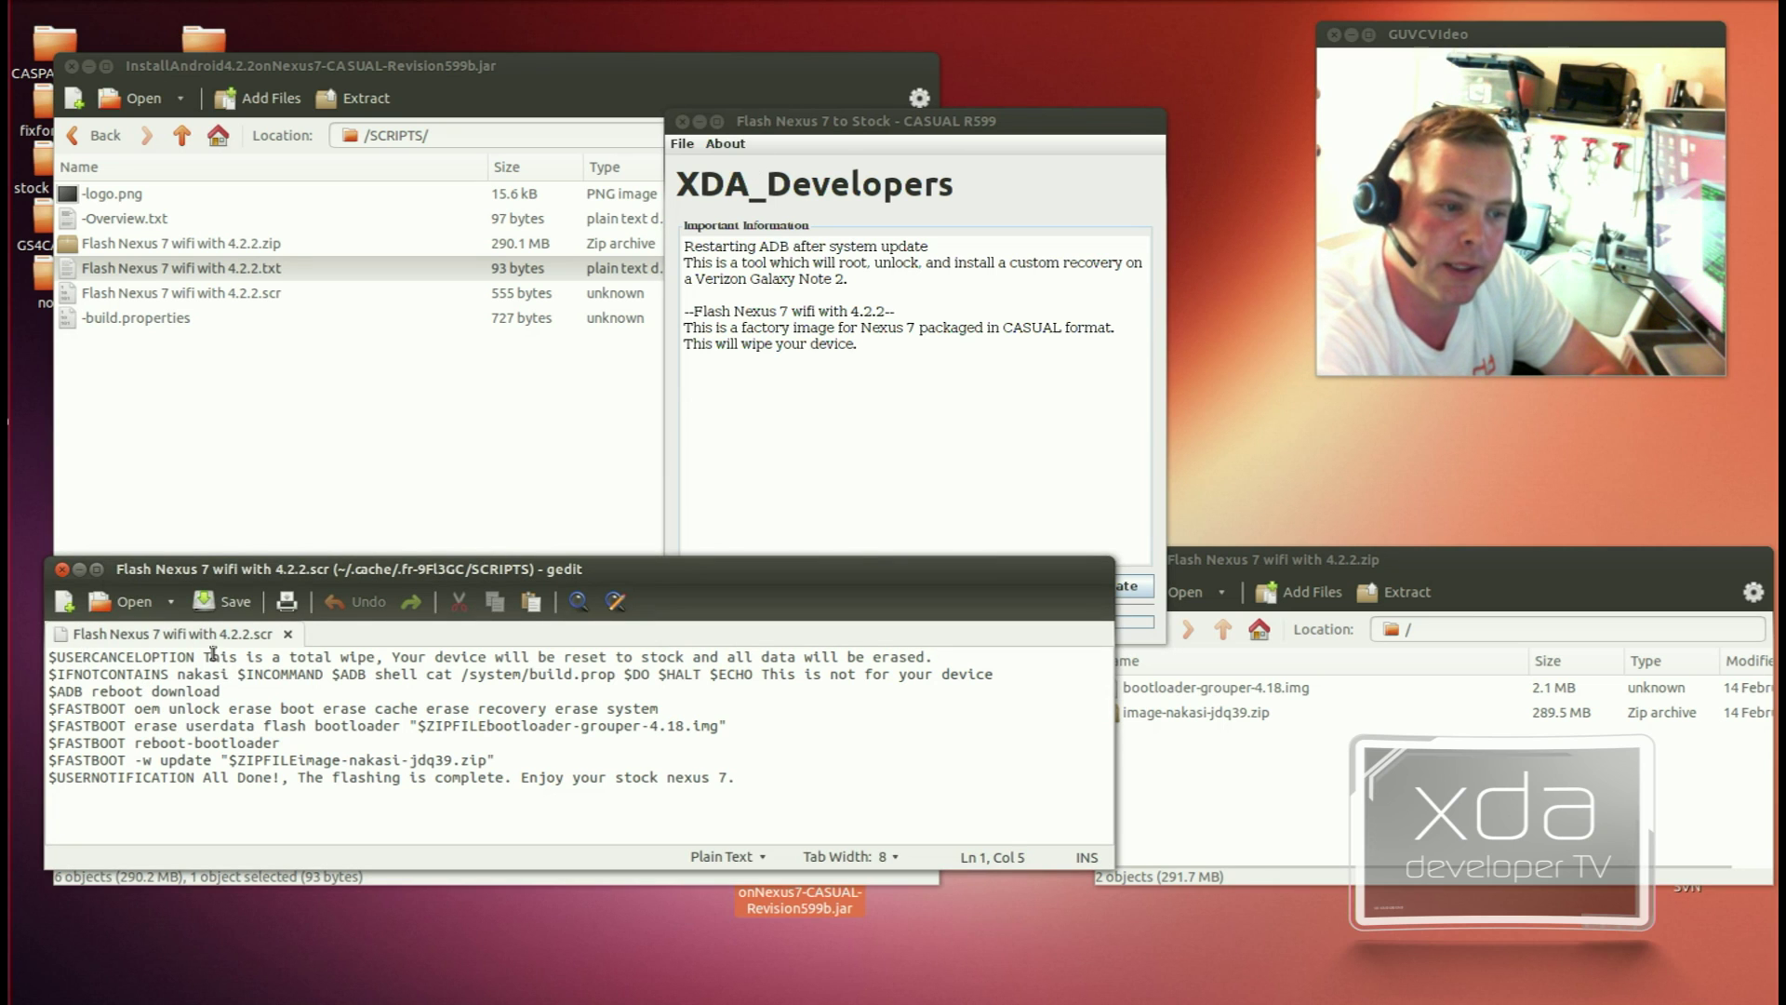
drag(207, 657, 135, 656)
click(67, 662)
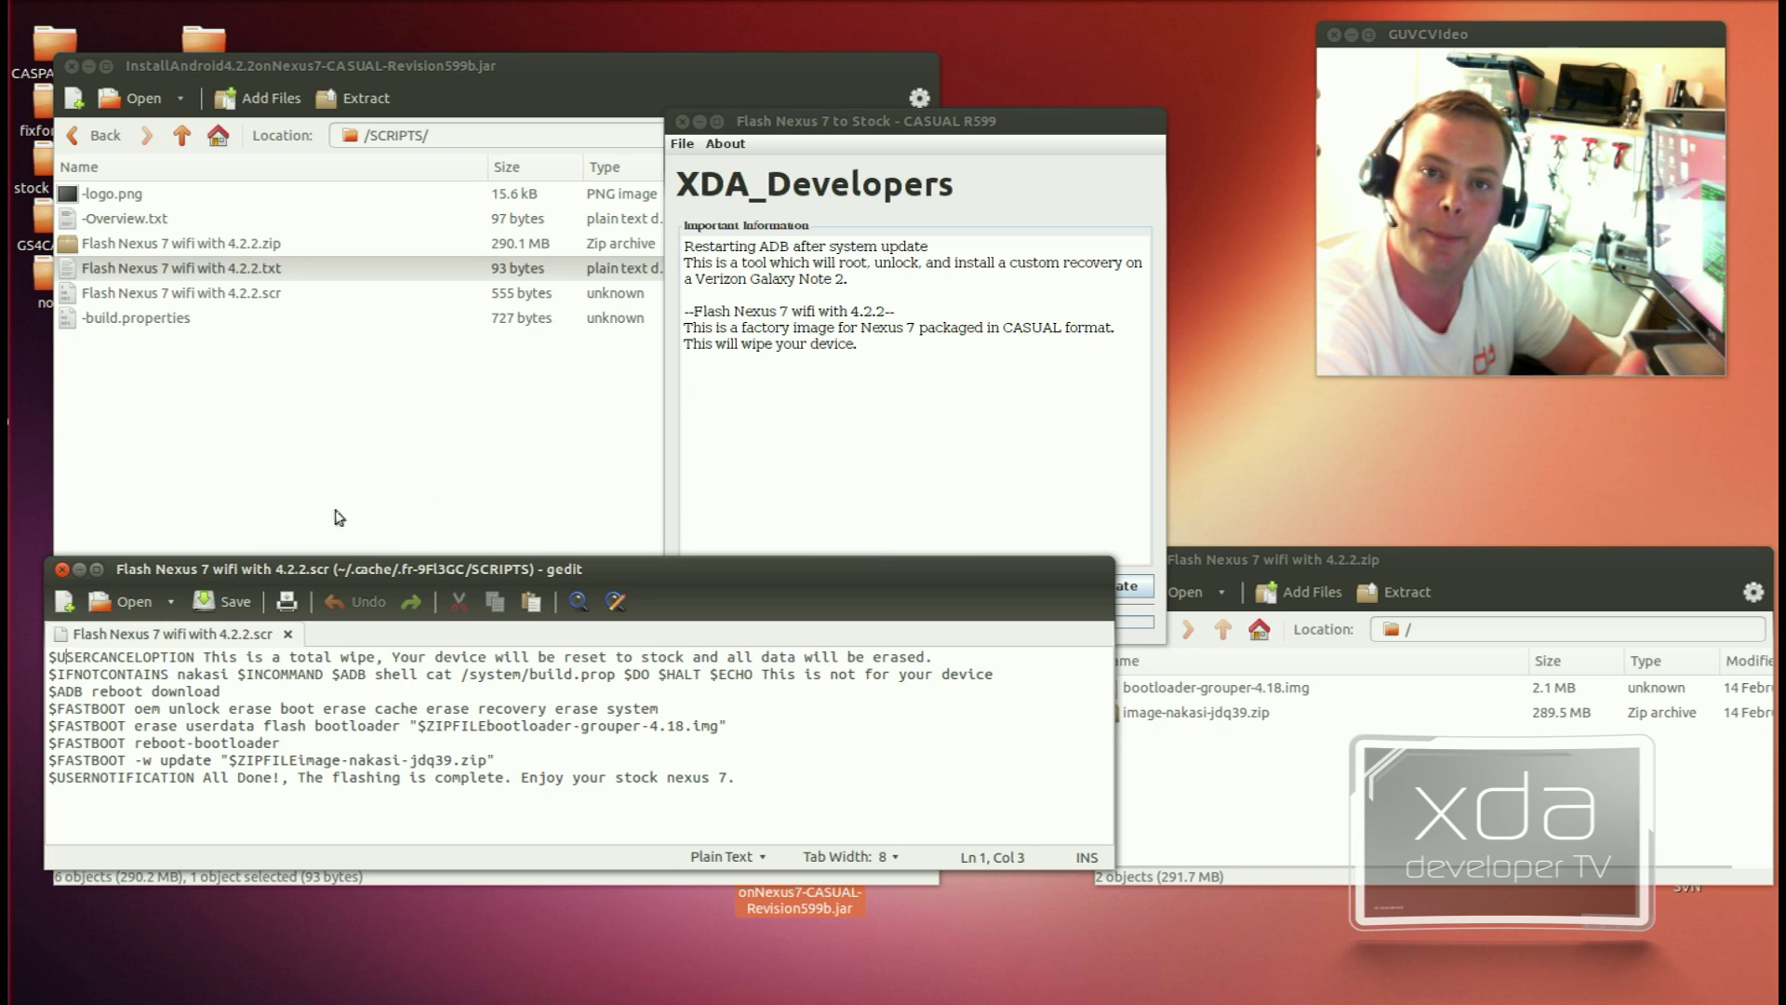
triple_click(167, 662)
click(168, 663)
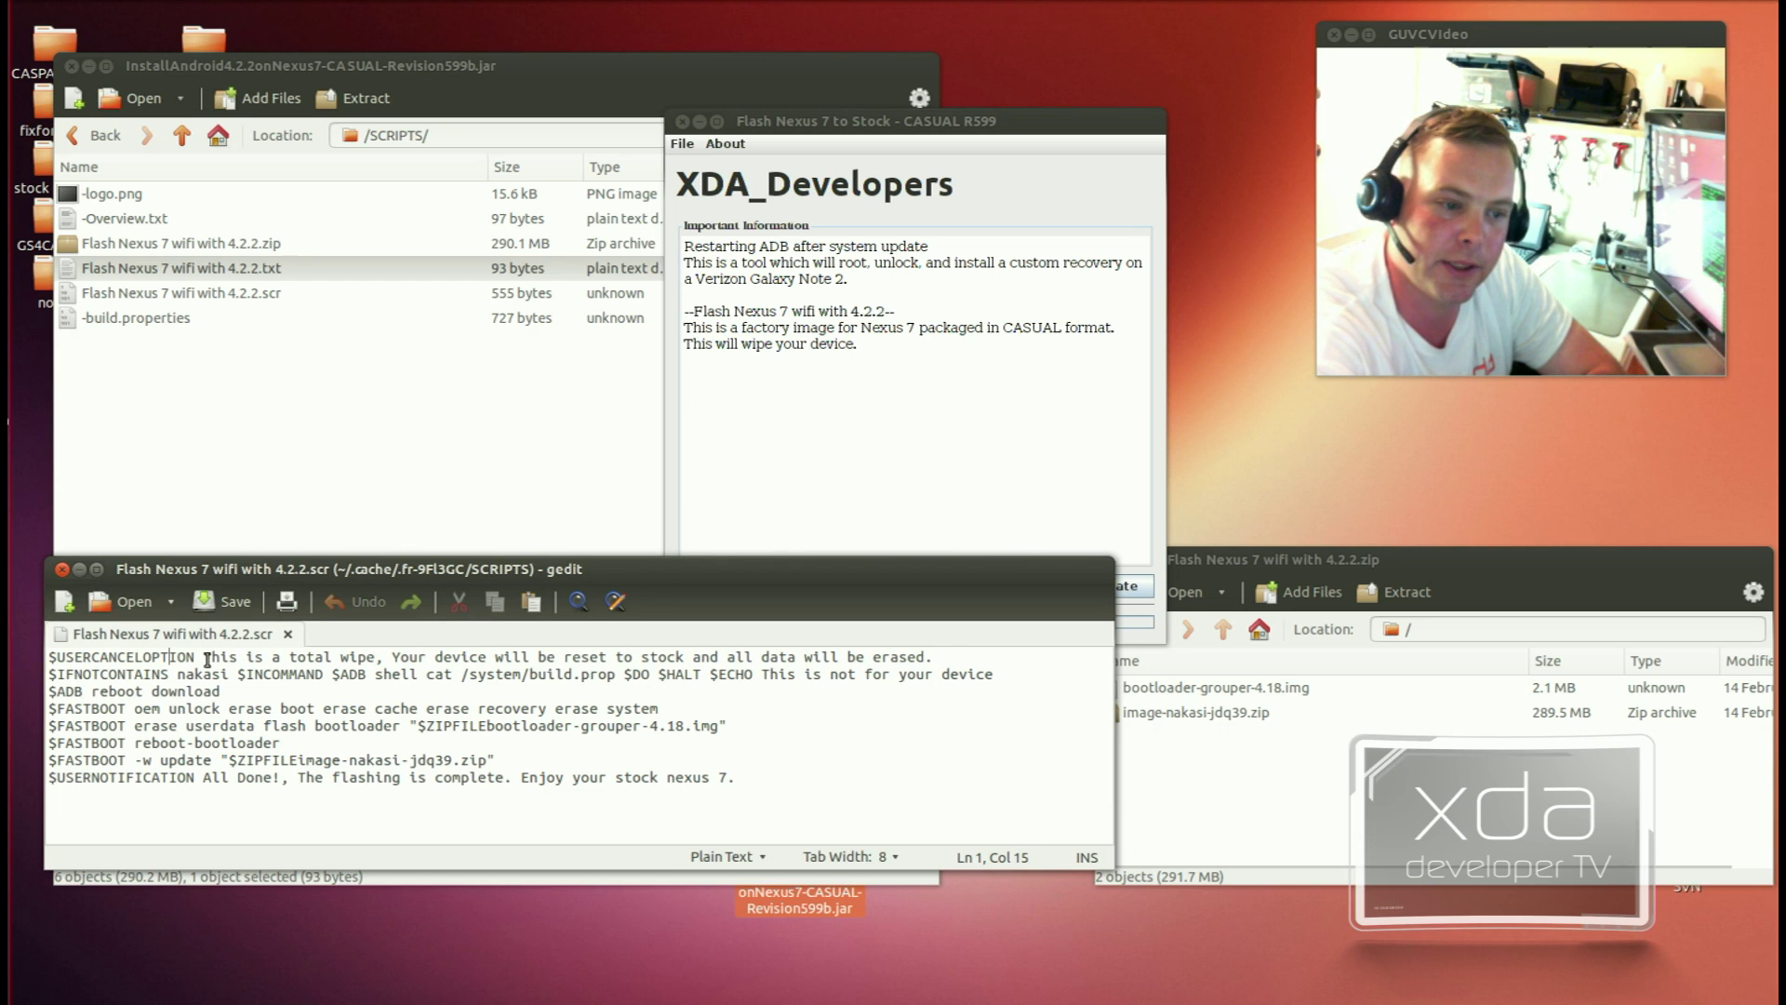
triple_click(100, 662)
click(101, 662)
drag(204, 662, 378, 662)
click(389, 662)
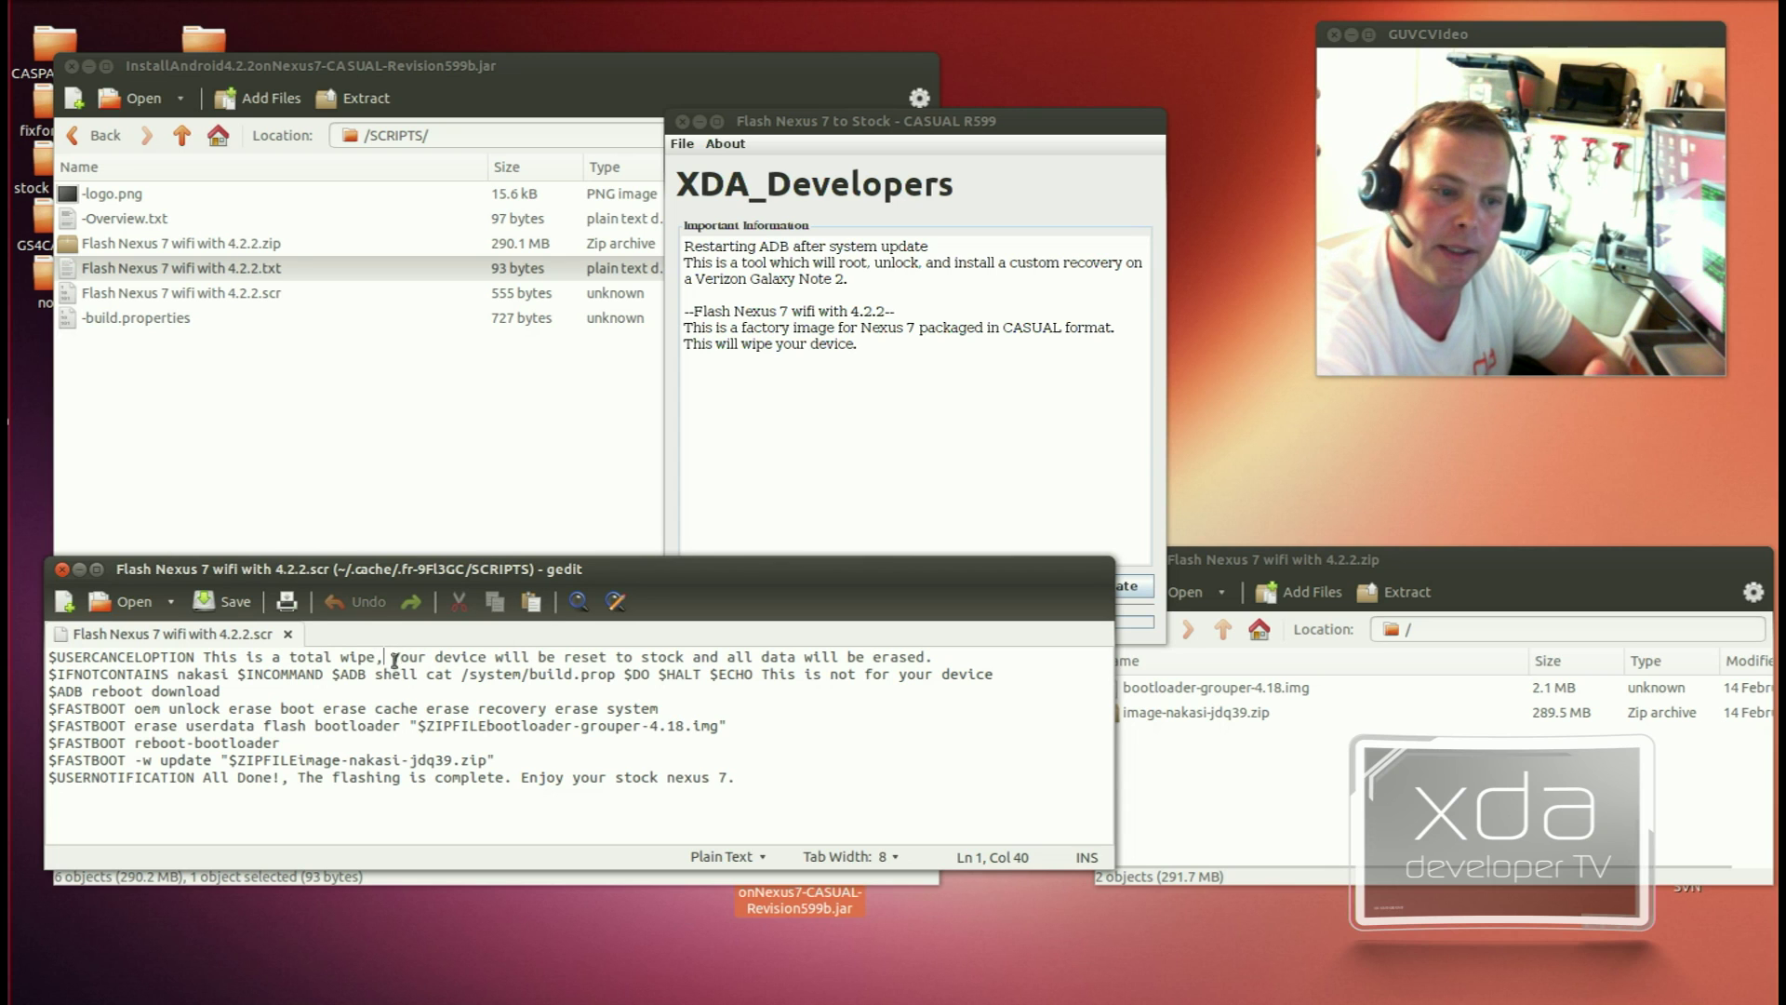
Step: Examine the $USERCANCELOPTION message text, start Flash It in CASUAL and stop the script at the total-wipe prompt
drag(396, 660, 942, 659)
click(918, 536)
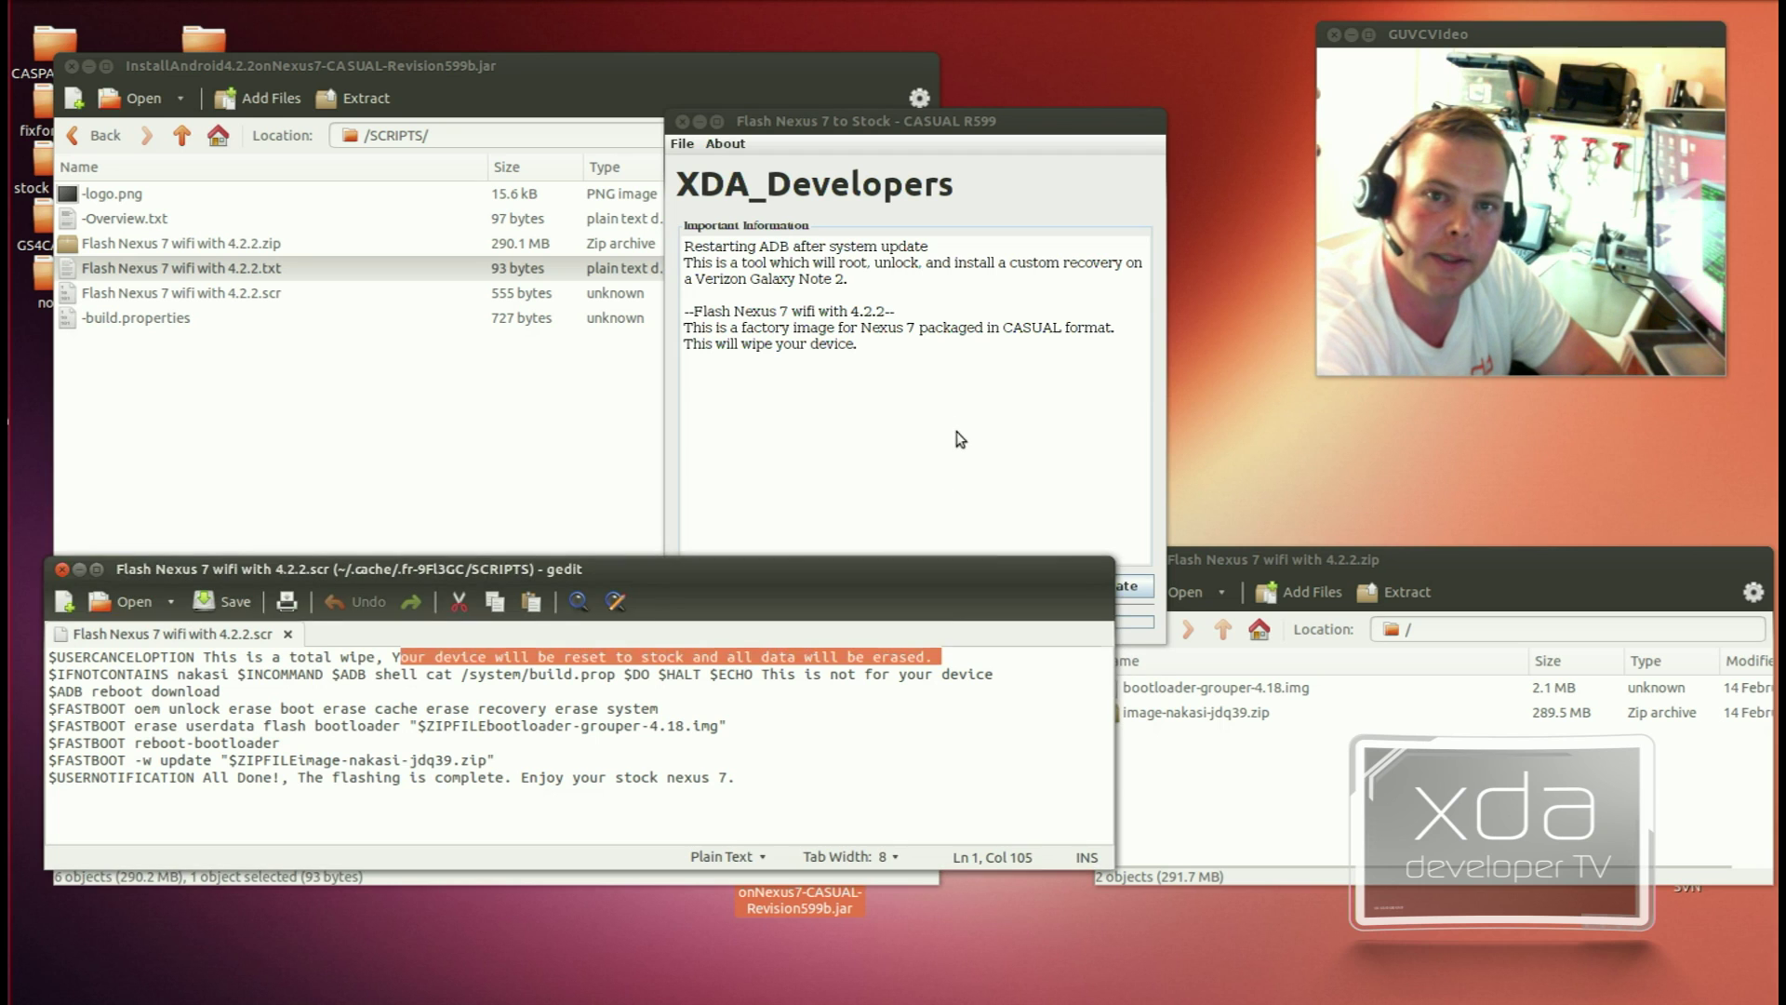
click(879, 586)
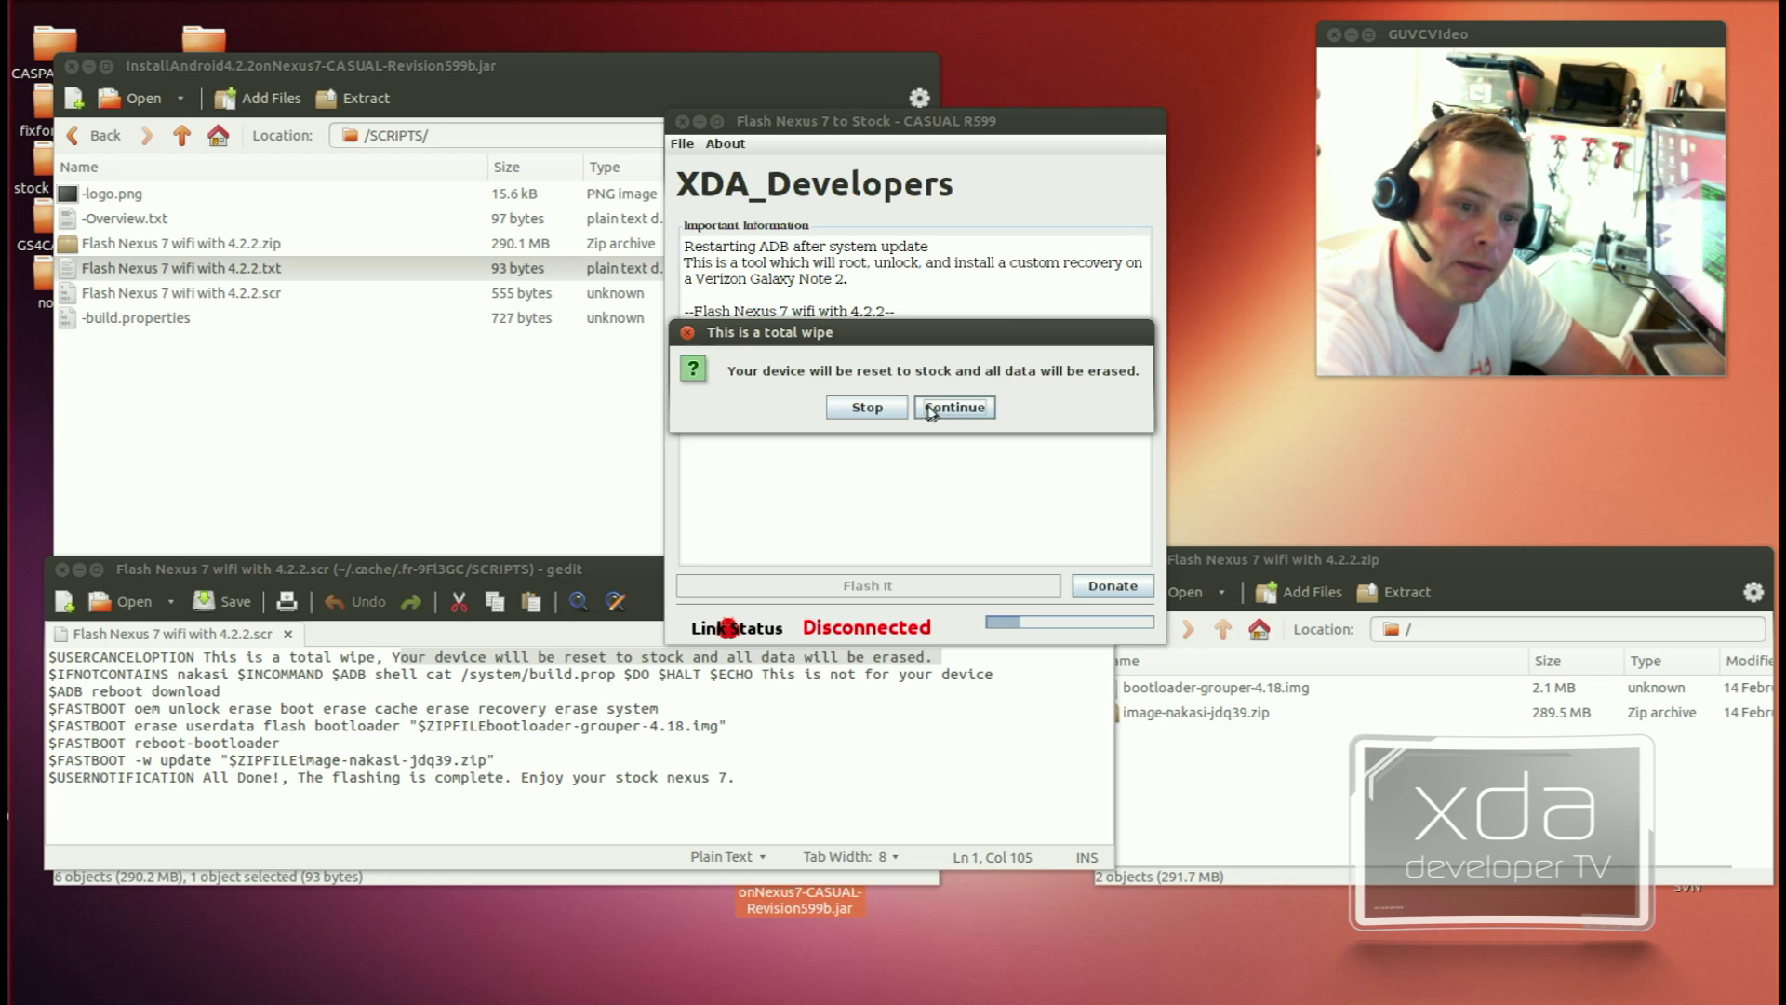
click(867, 408)
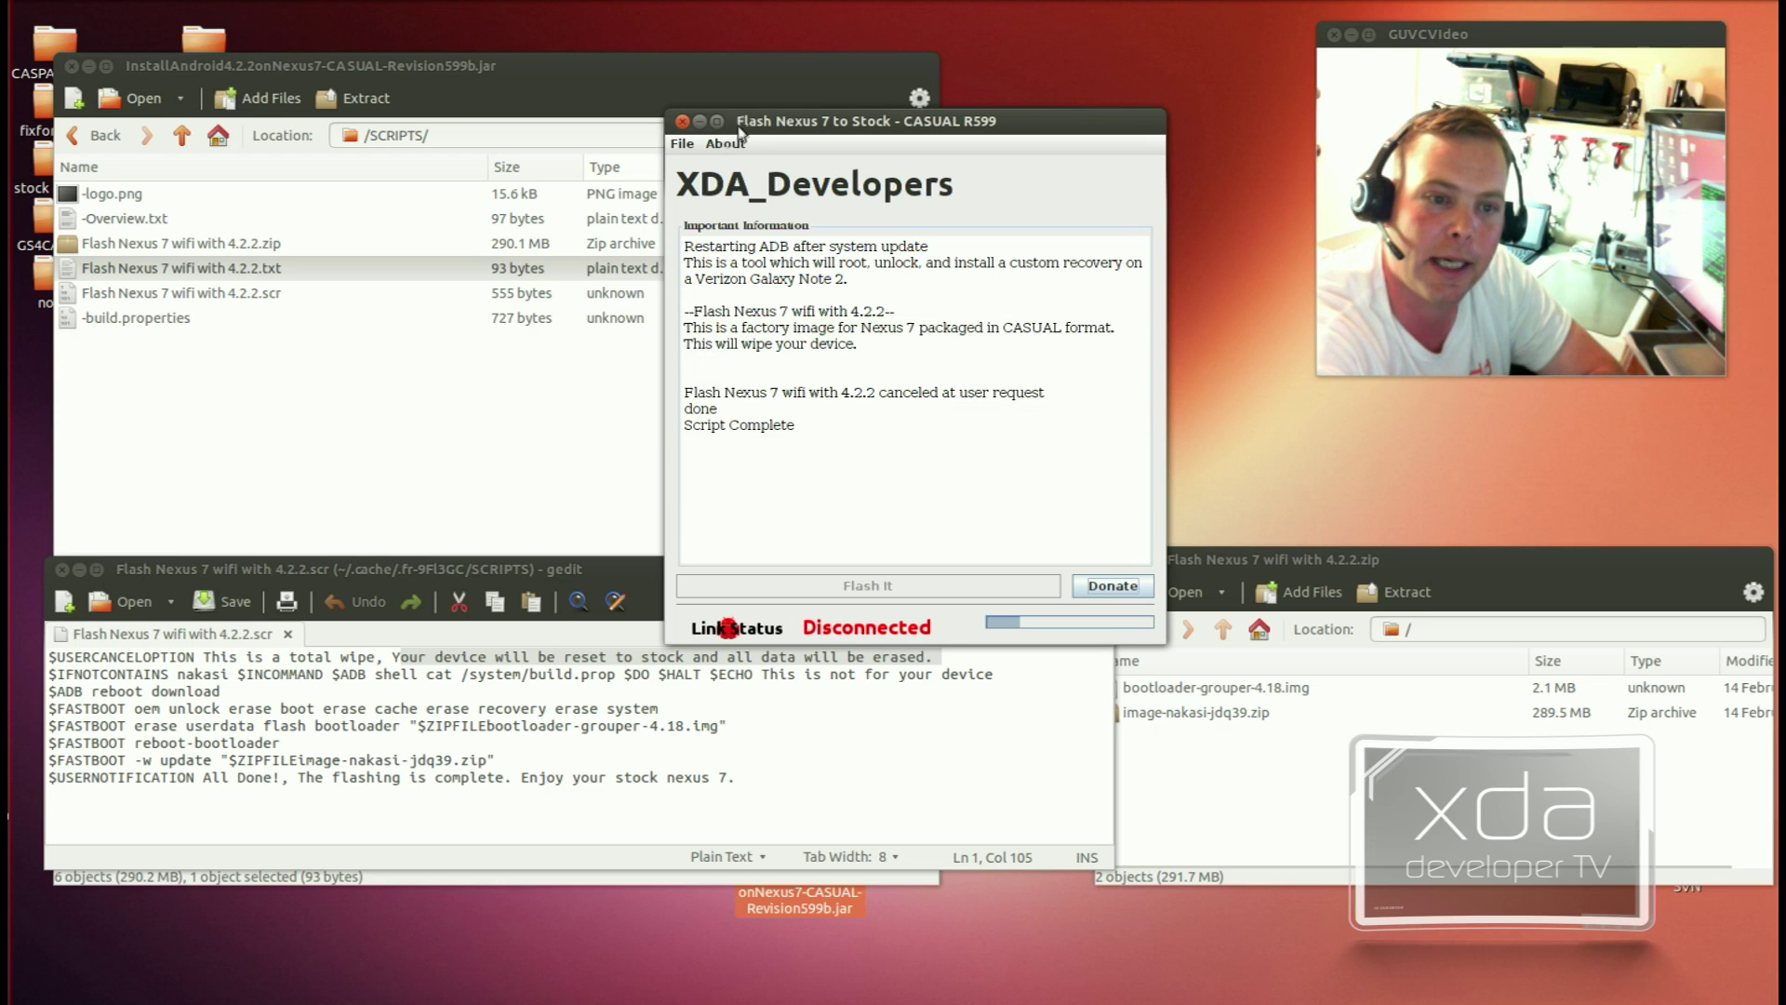
click(815, 474)
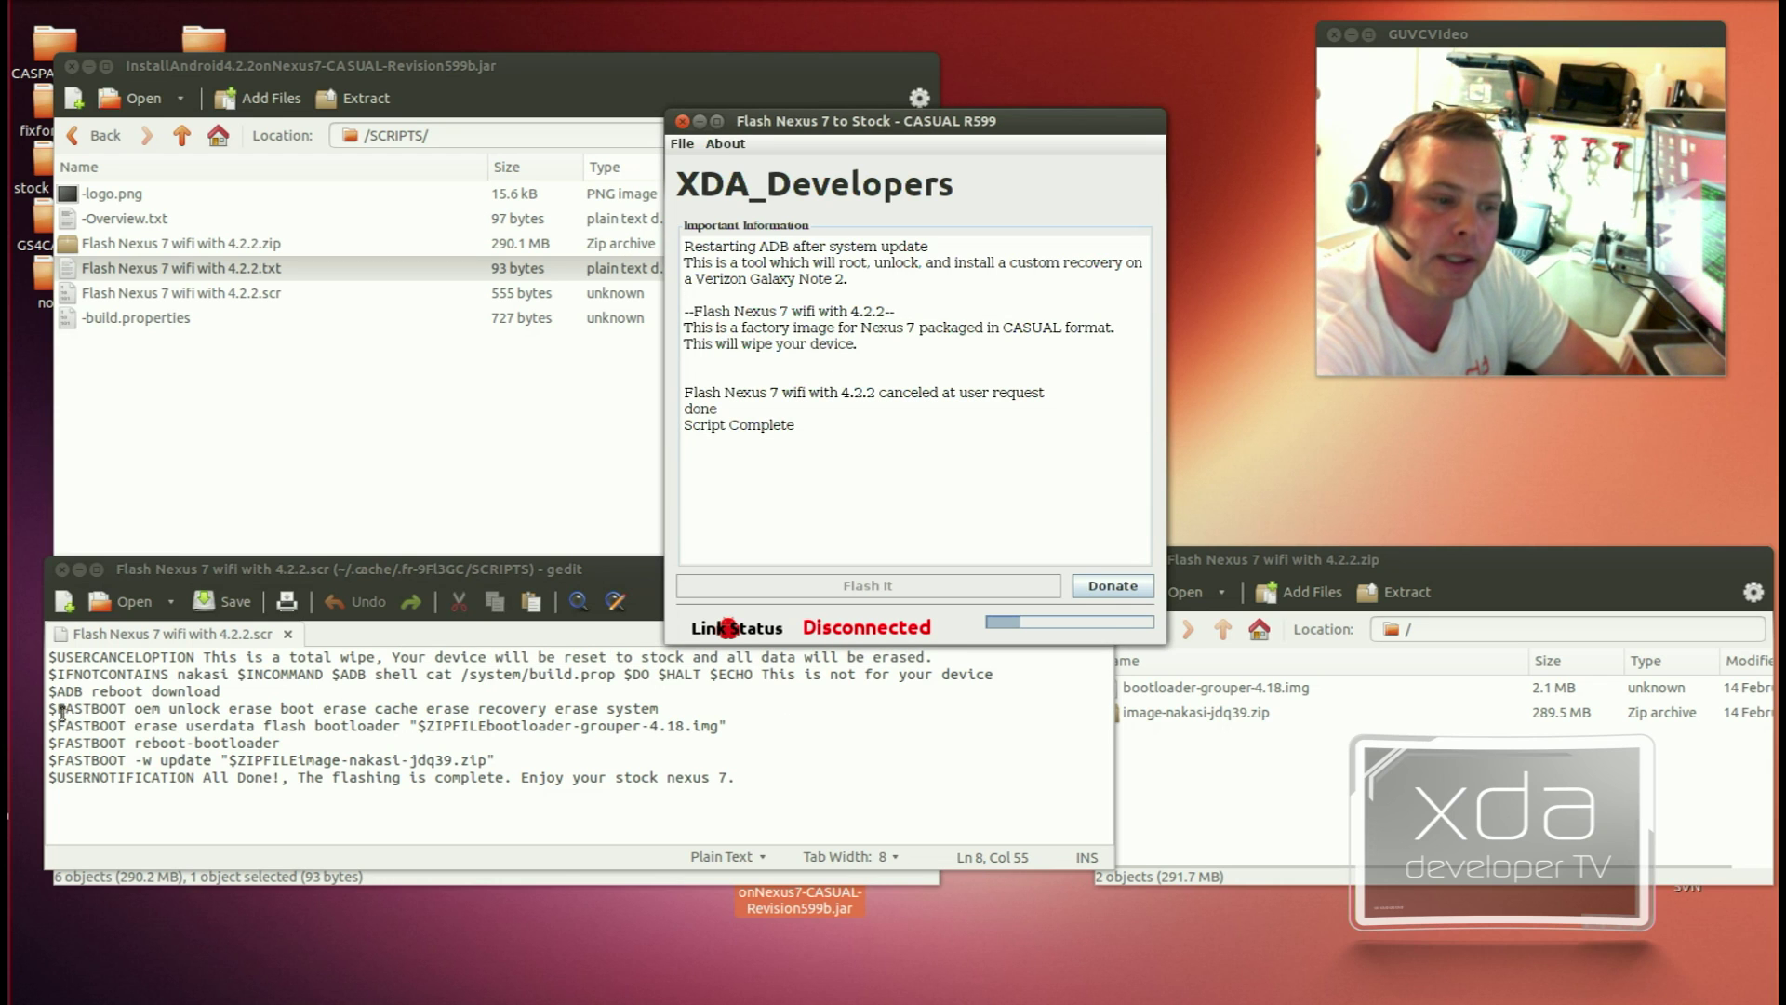
Step: Examine the $FASTBOOT lines in the script and match the $ZIPFILE bootloader reference to bootloader-grouper-4.18.img in the zip archive
drag(57, 709, 837, 705)
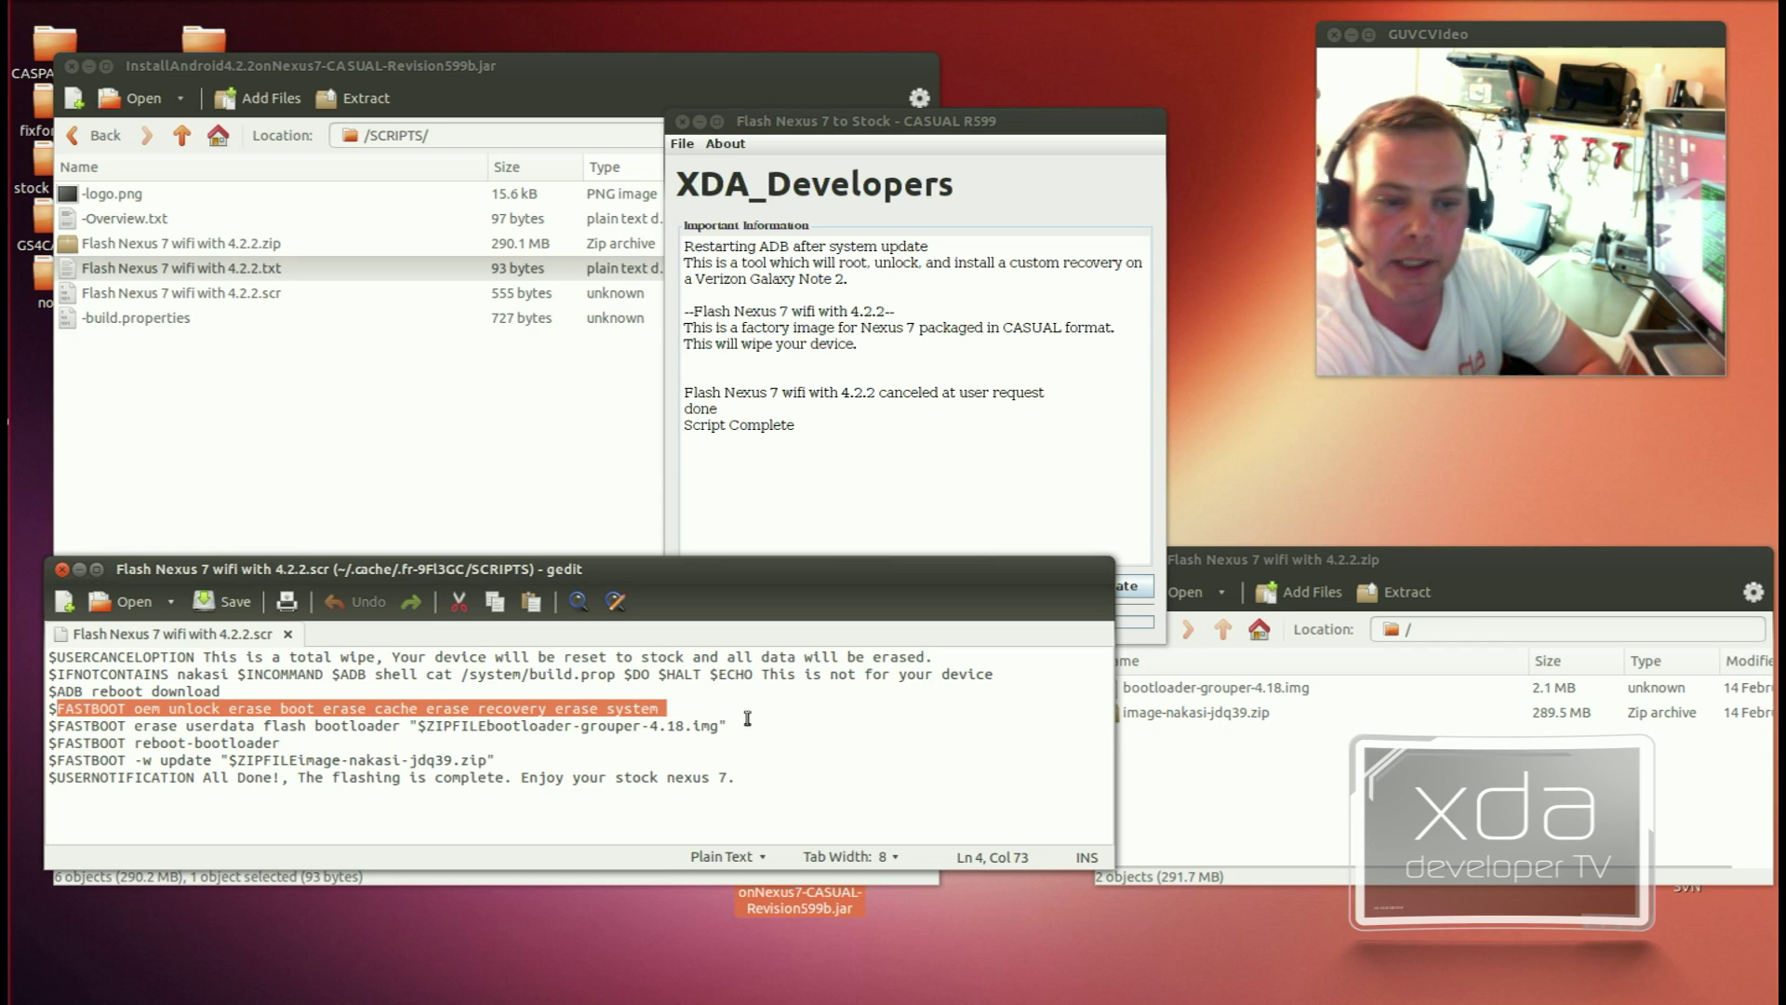
click(403, 806)
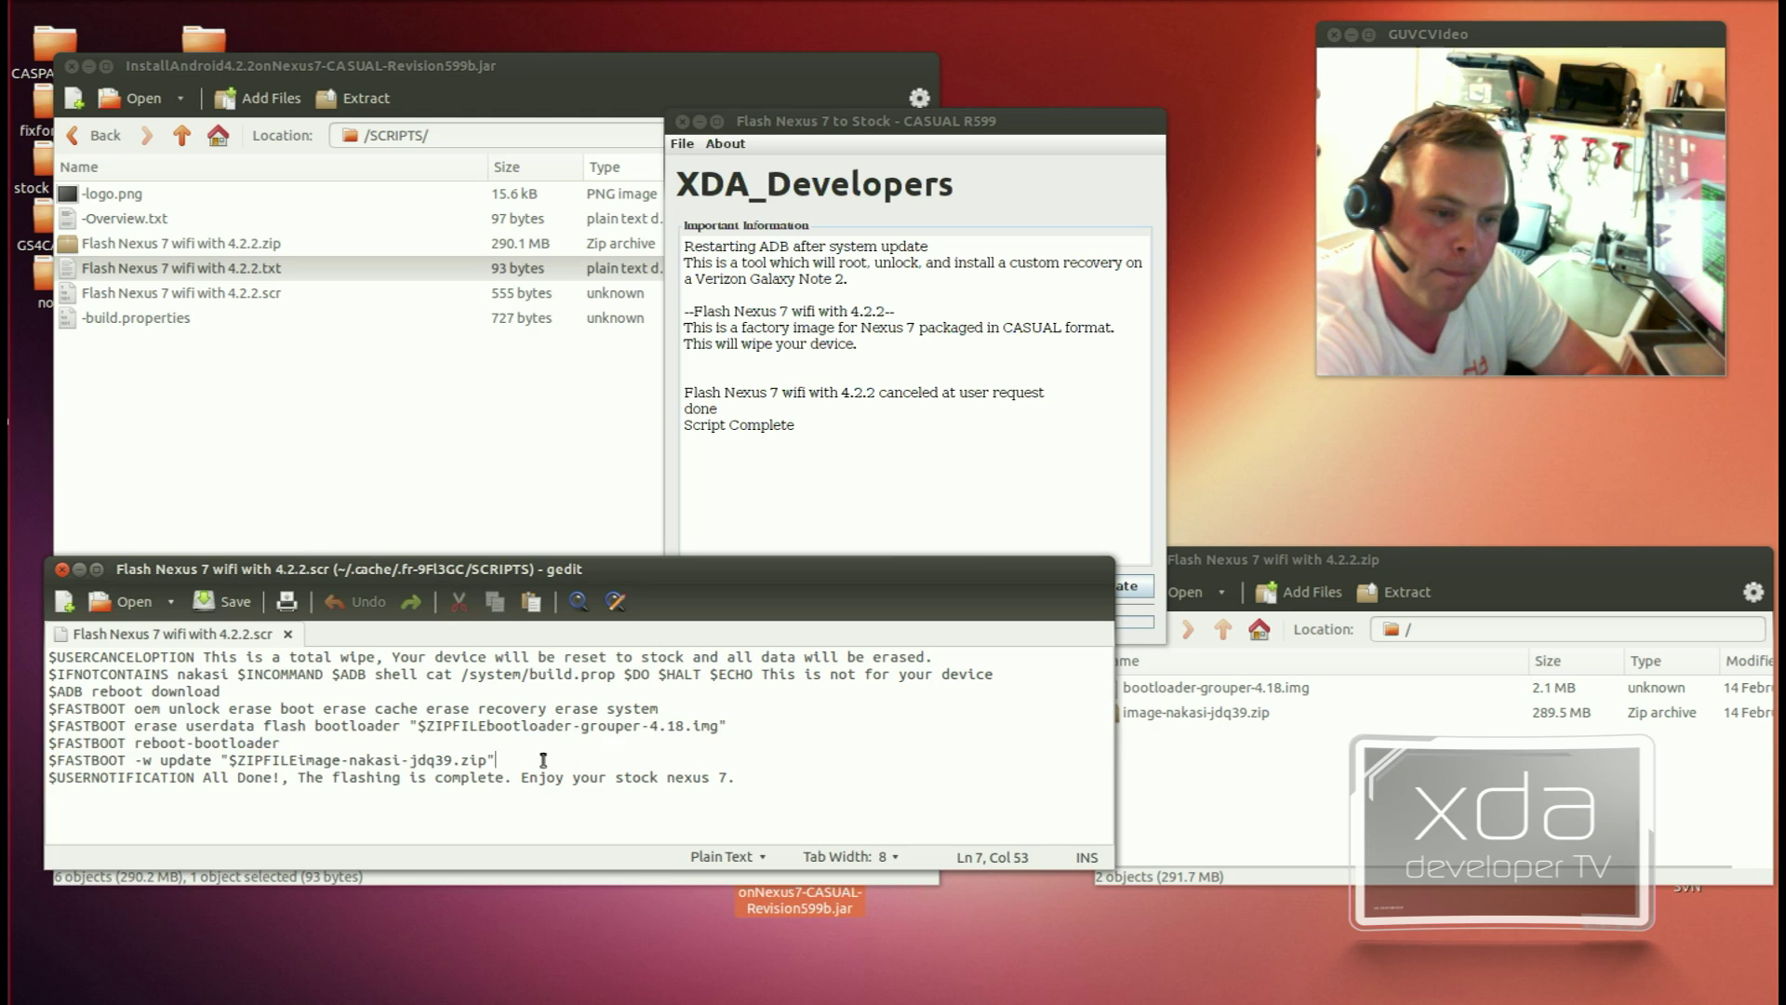
drag(498, 760, 48, 759)
click(431, 761)
drag(745, 730, 420, 725)
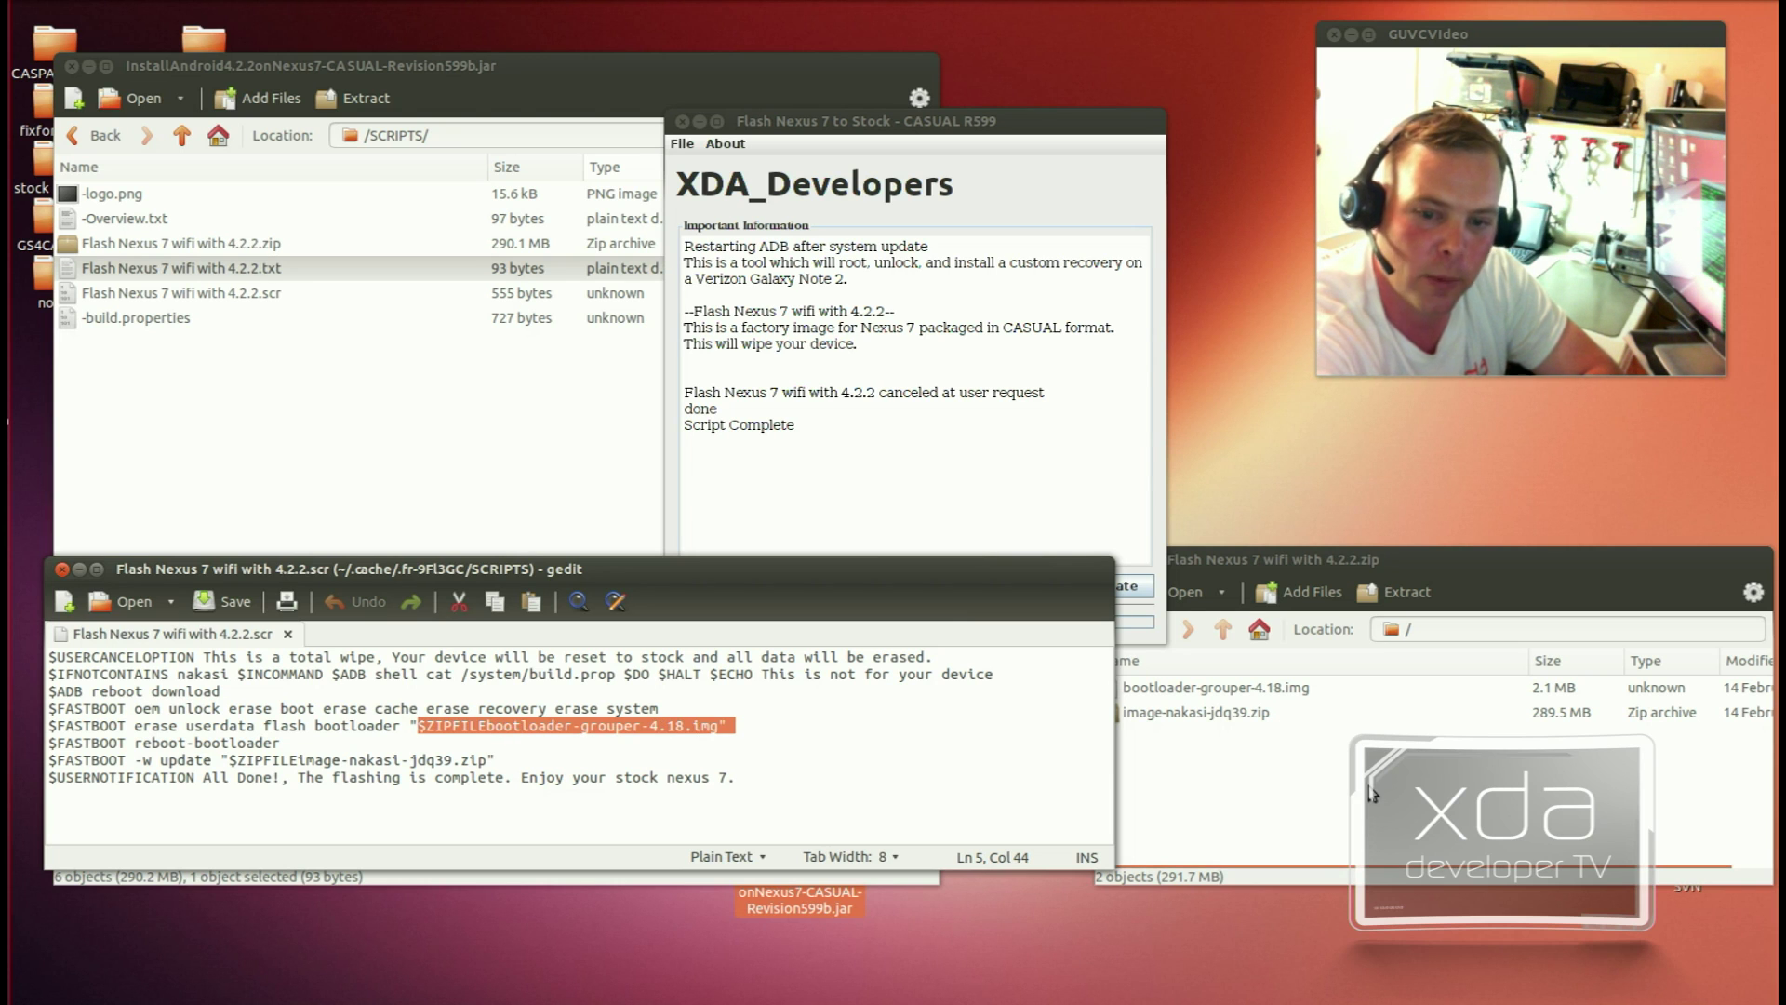
click(1340, 732)
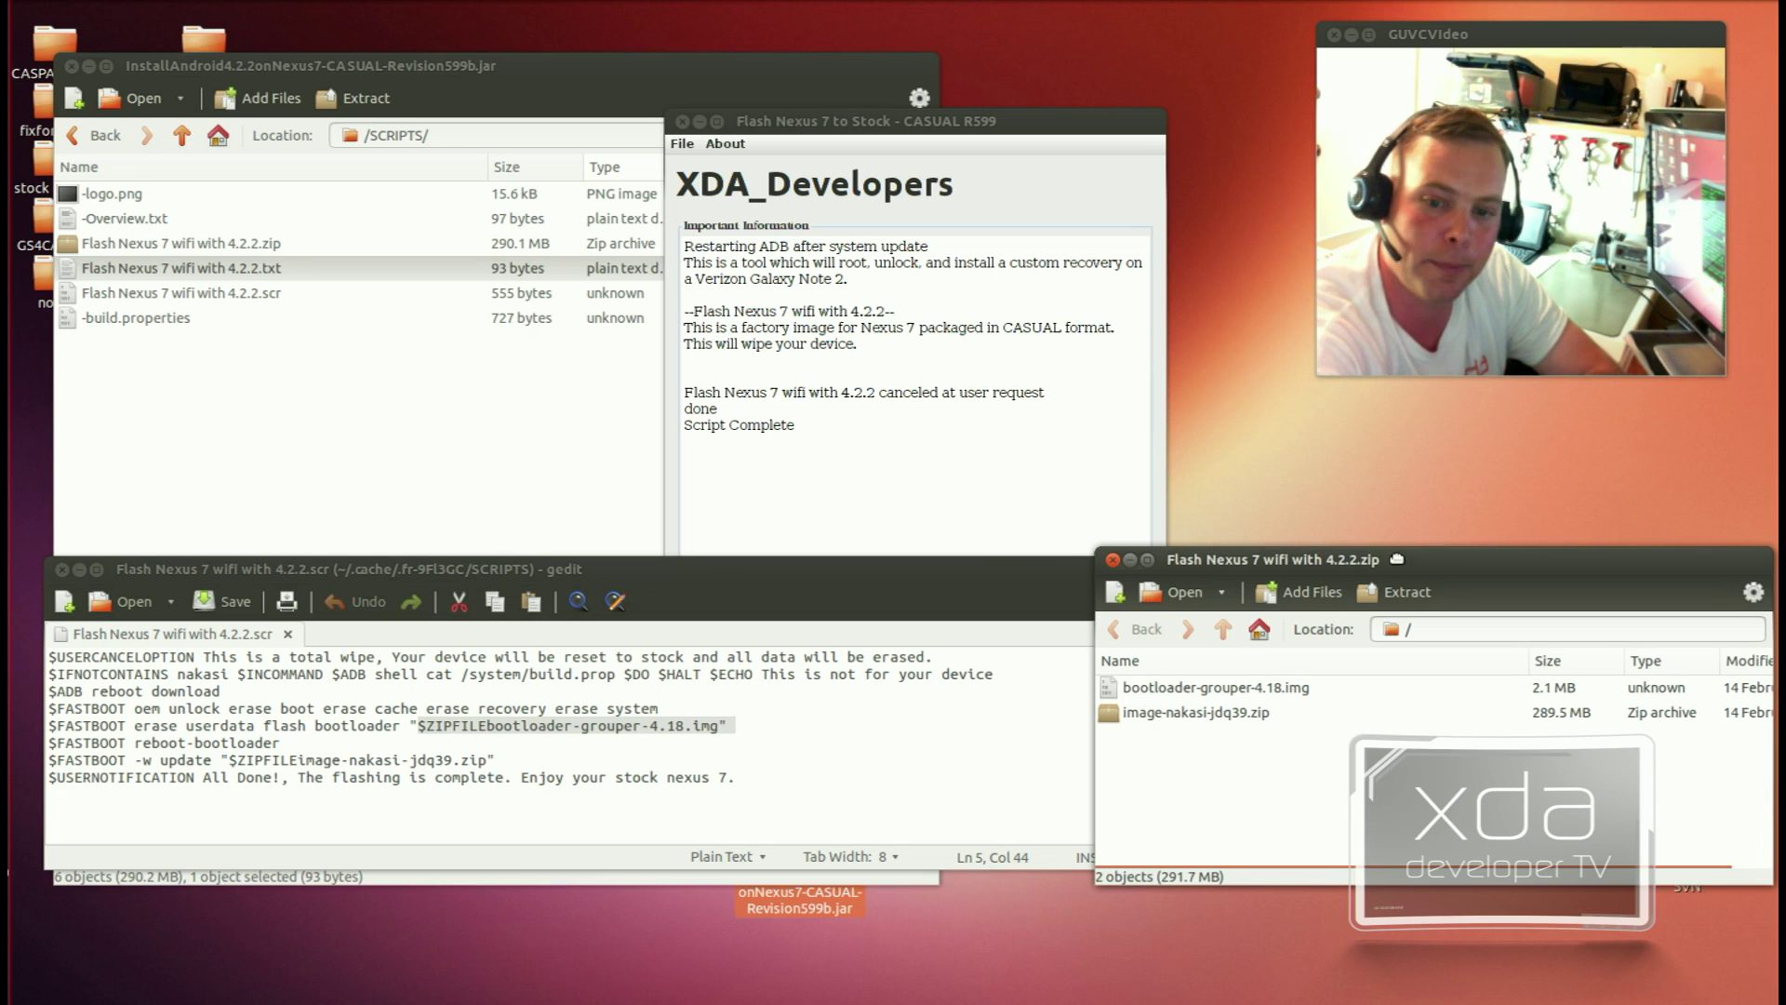
mouse_move(1396, 560)
mouse_down()
mouse_move(1408, 518)
mouse_move(1376, 553)
mouse_up()
click(1176, 684)
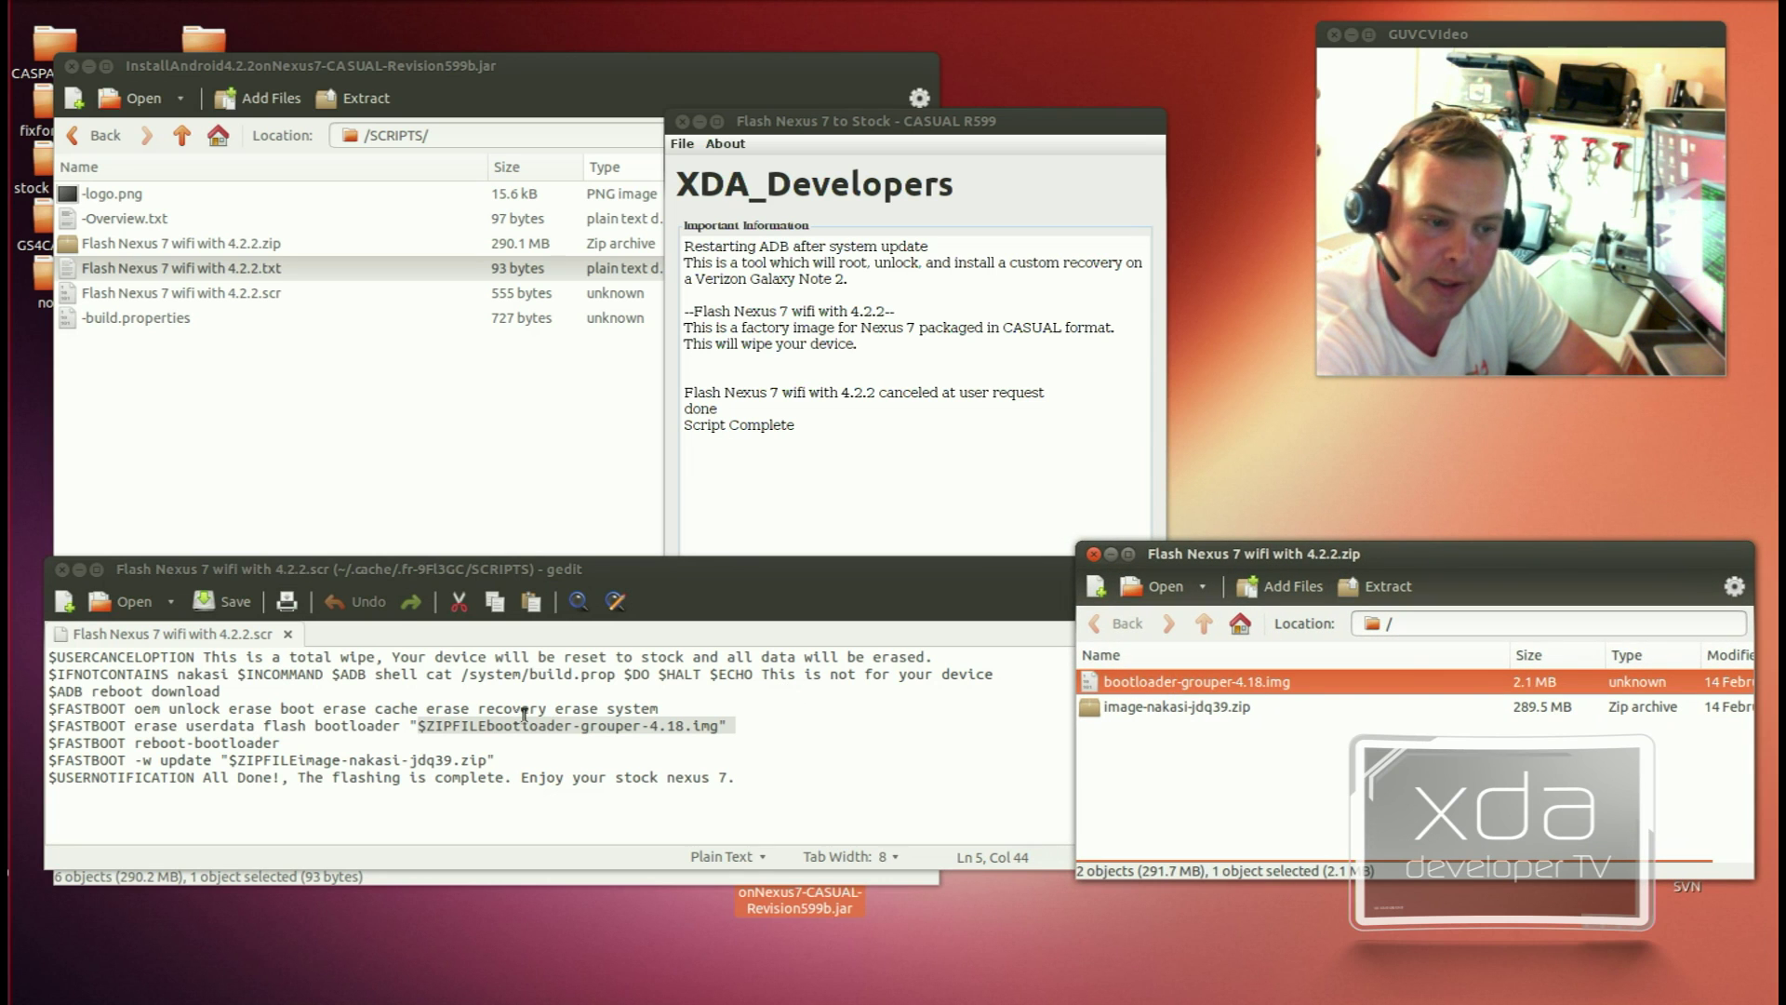
Step: Delete "erase userdata" from the $FASTBOOT line that flashes the bootloader
click(115, 726)
drag(316, 726, 134, 725)
click(290, 726)
key(BackSpace)
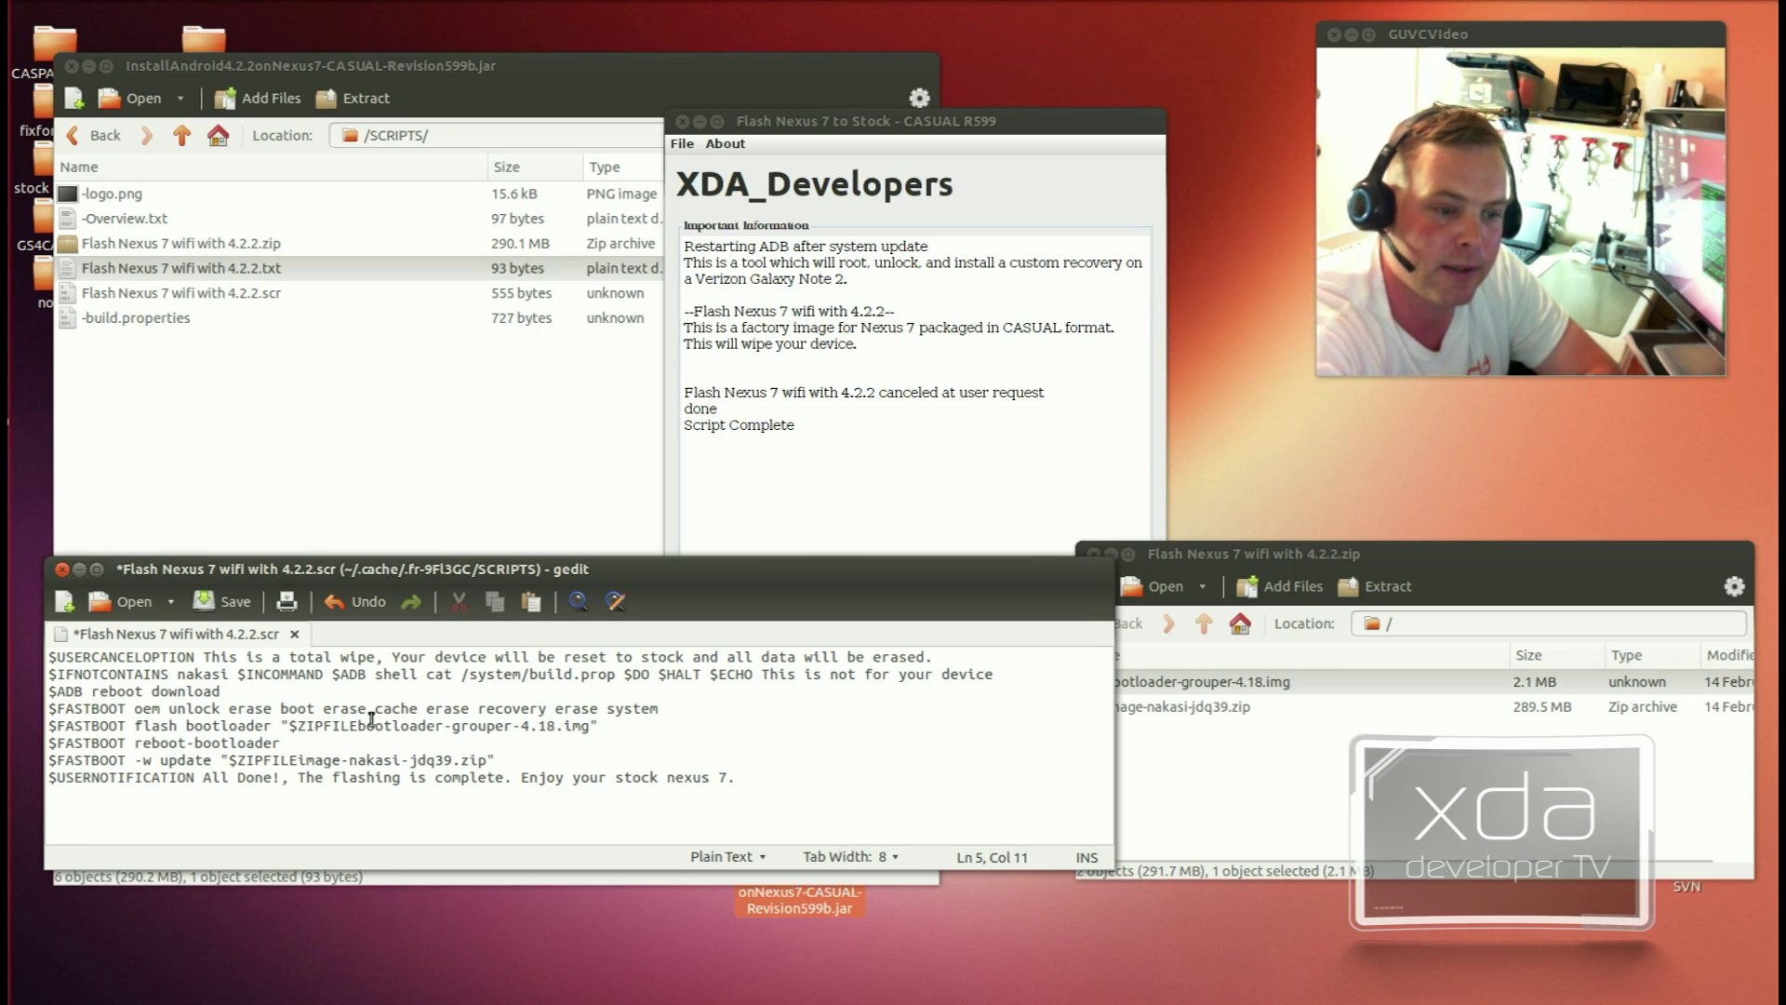
Step: Examine the $FASTBOOT -w update line against image-nakasi-jdq39.zip in the zip archive
click(1287, 682)
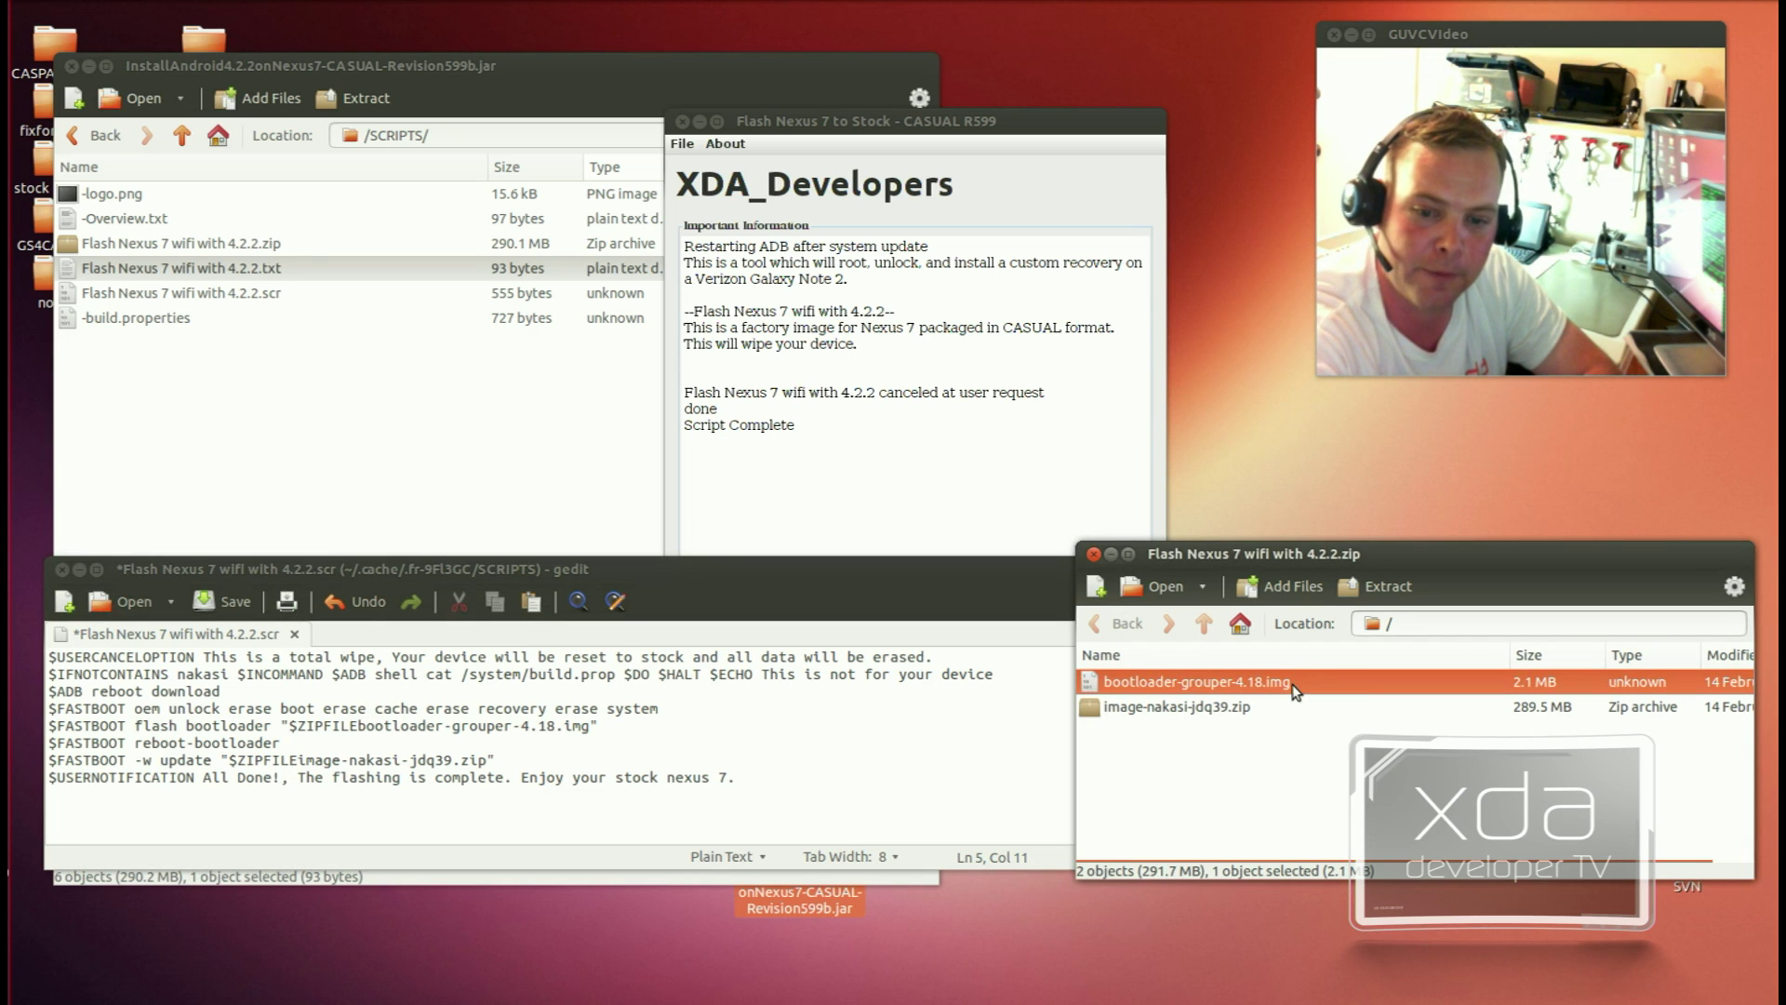
click(91, 758)
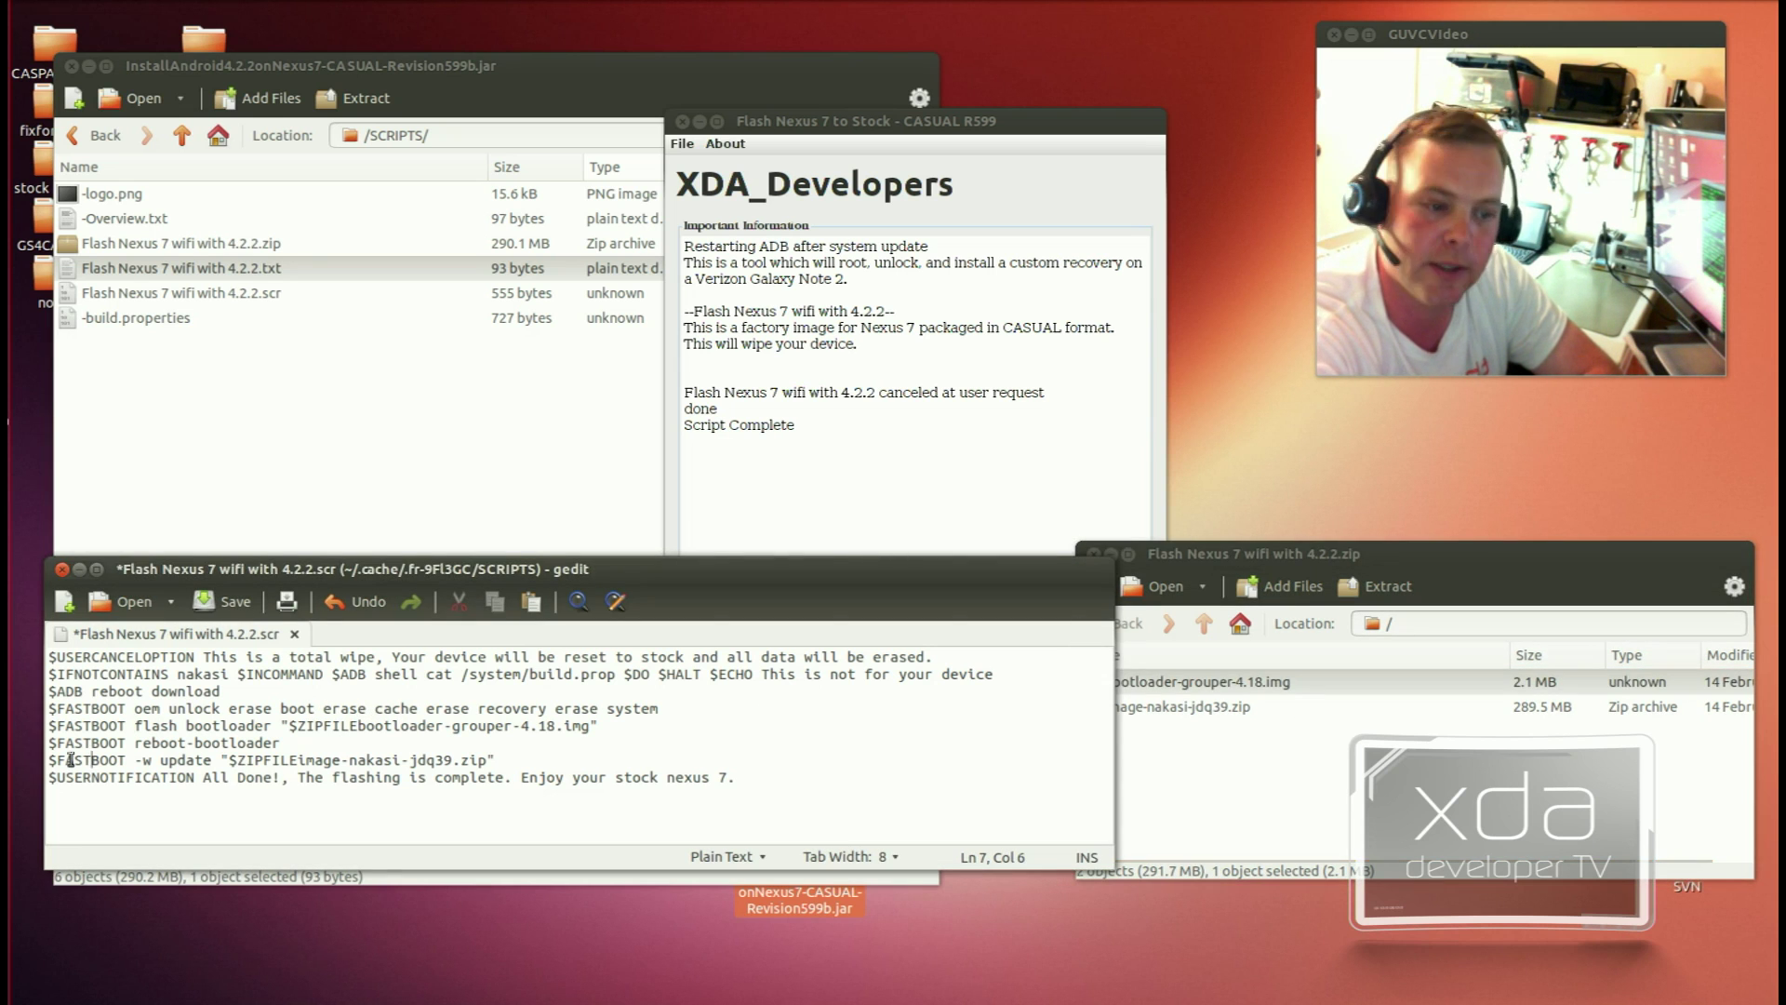
drag(71, 759, 186, 759)
click(187, 759)
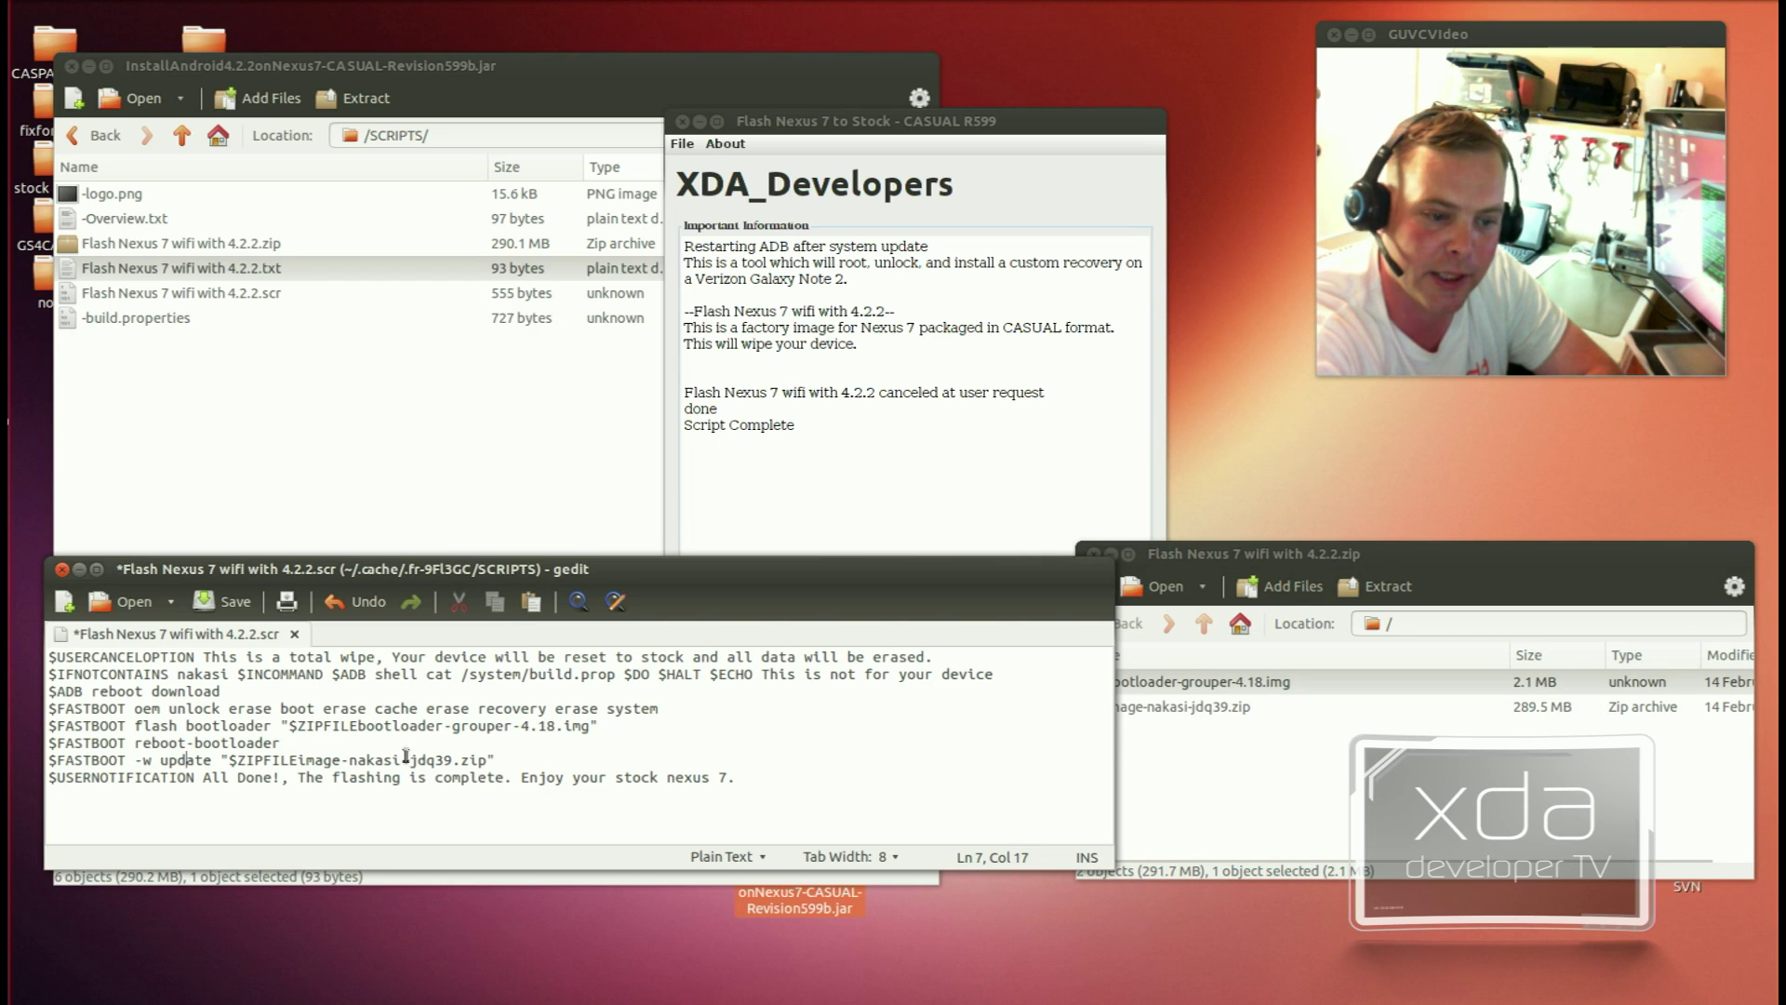
click(1205, 748)
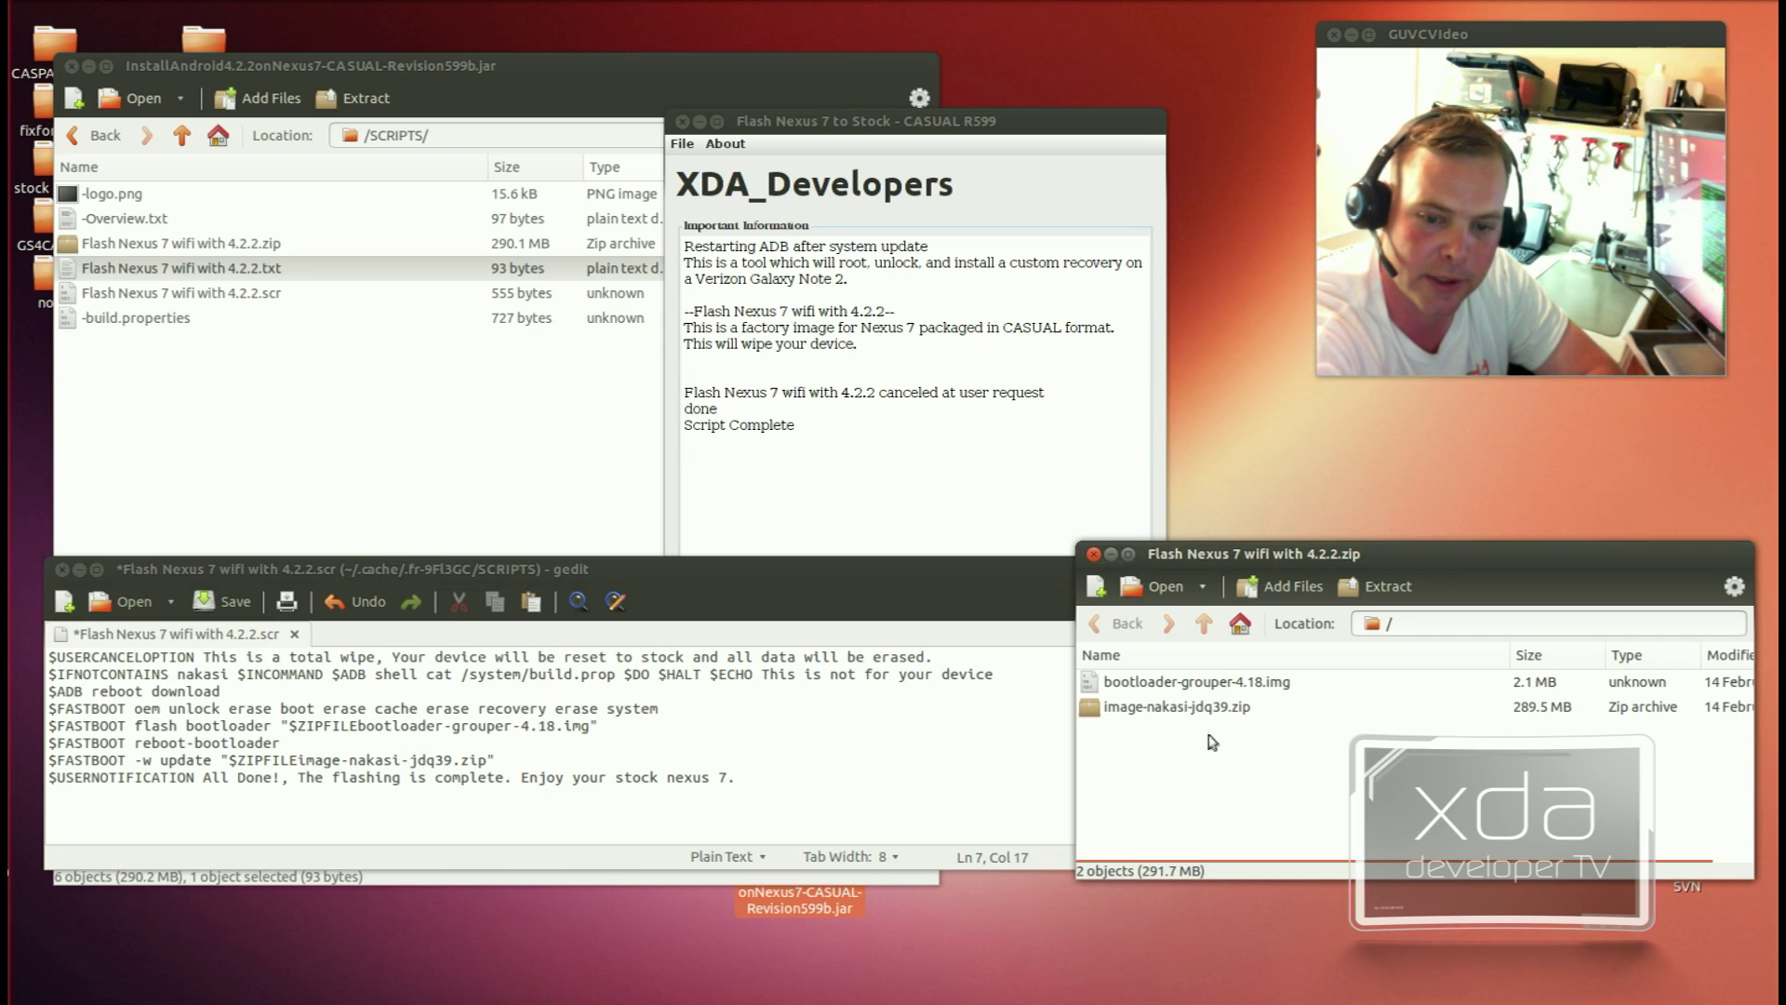
click(1151, 709)
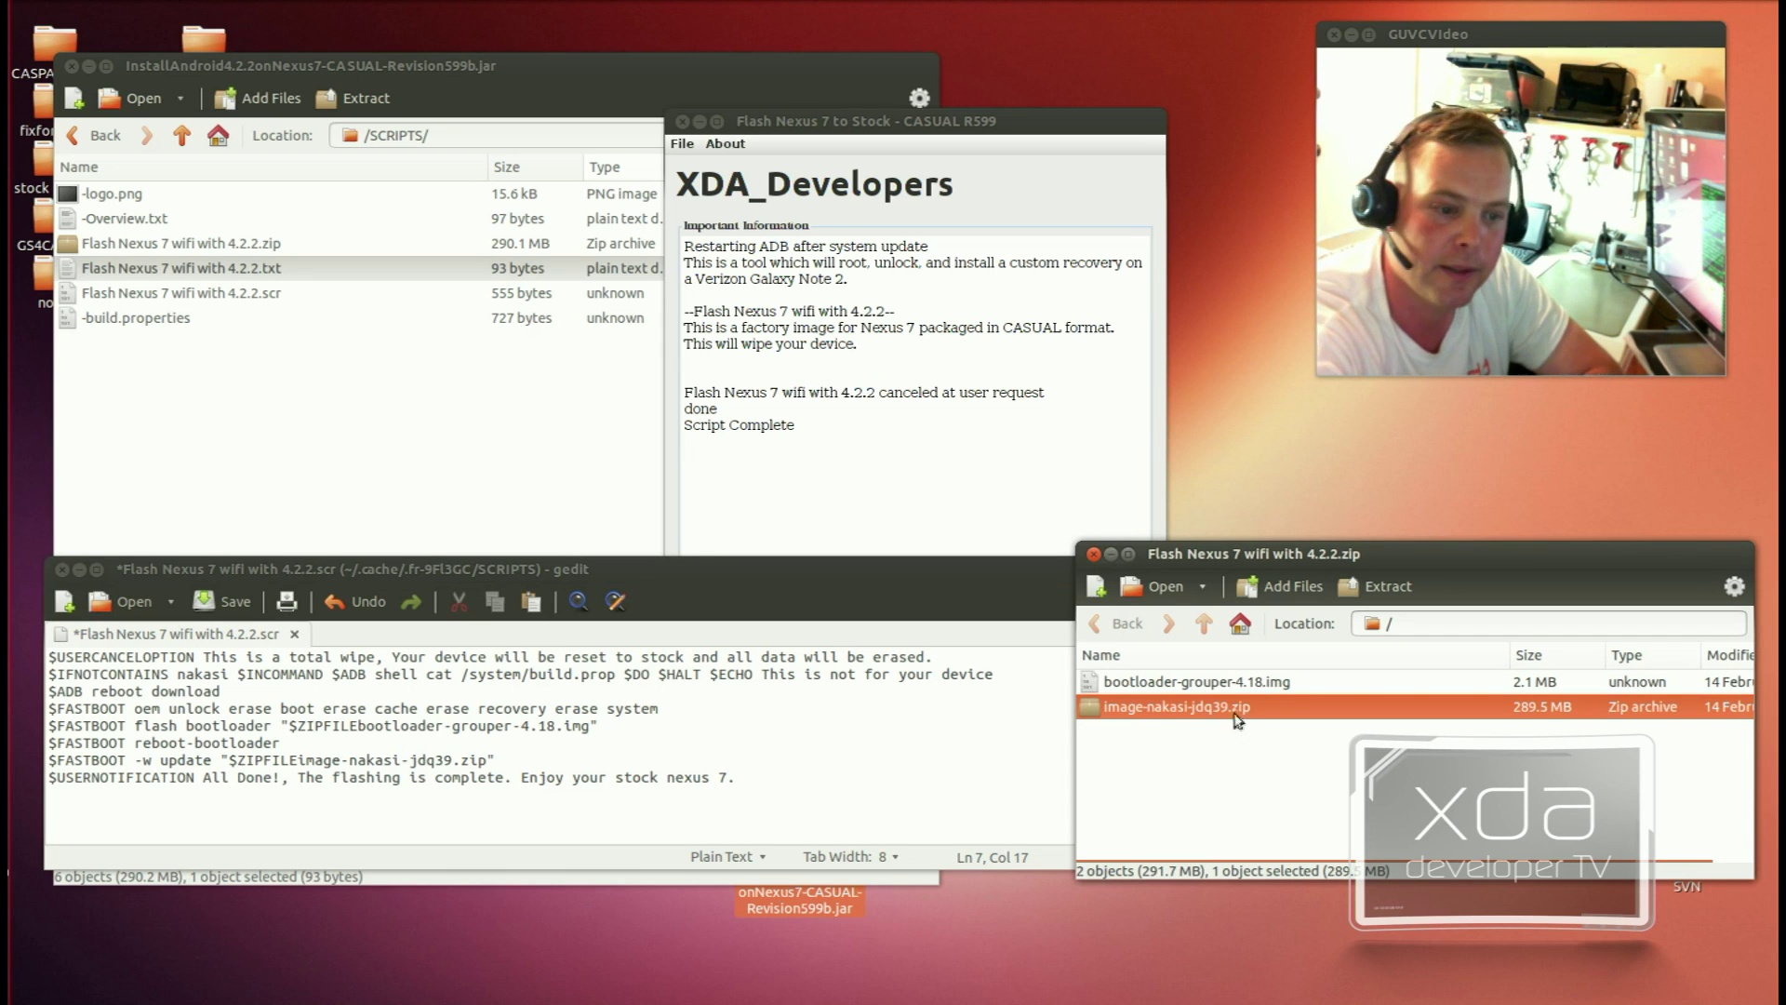
Step: Close the Flash Nexus 7 wifi with 4.2.2.zip archive and close the .scr script without saving its changes
click(1094, 556)
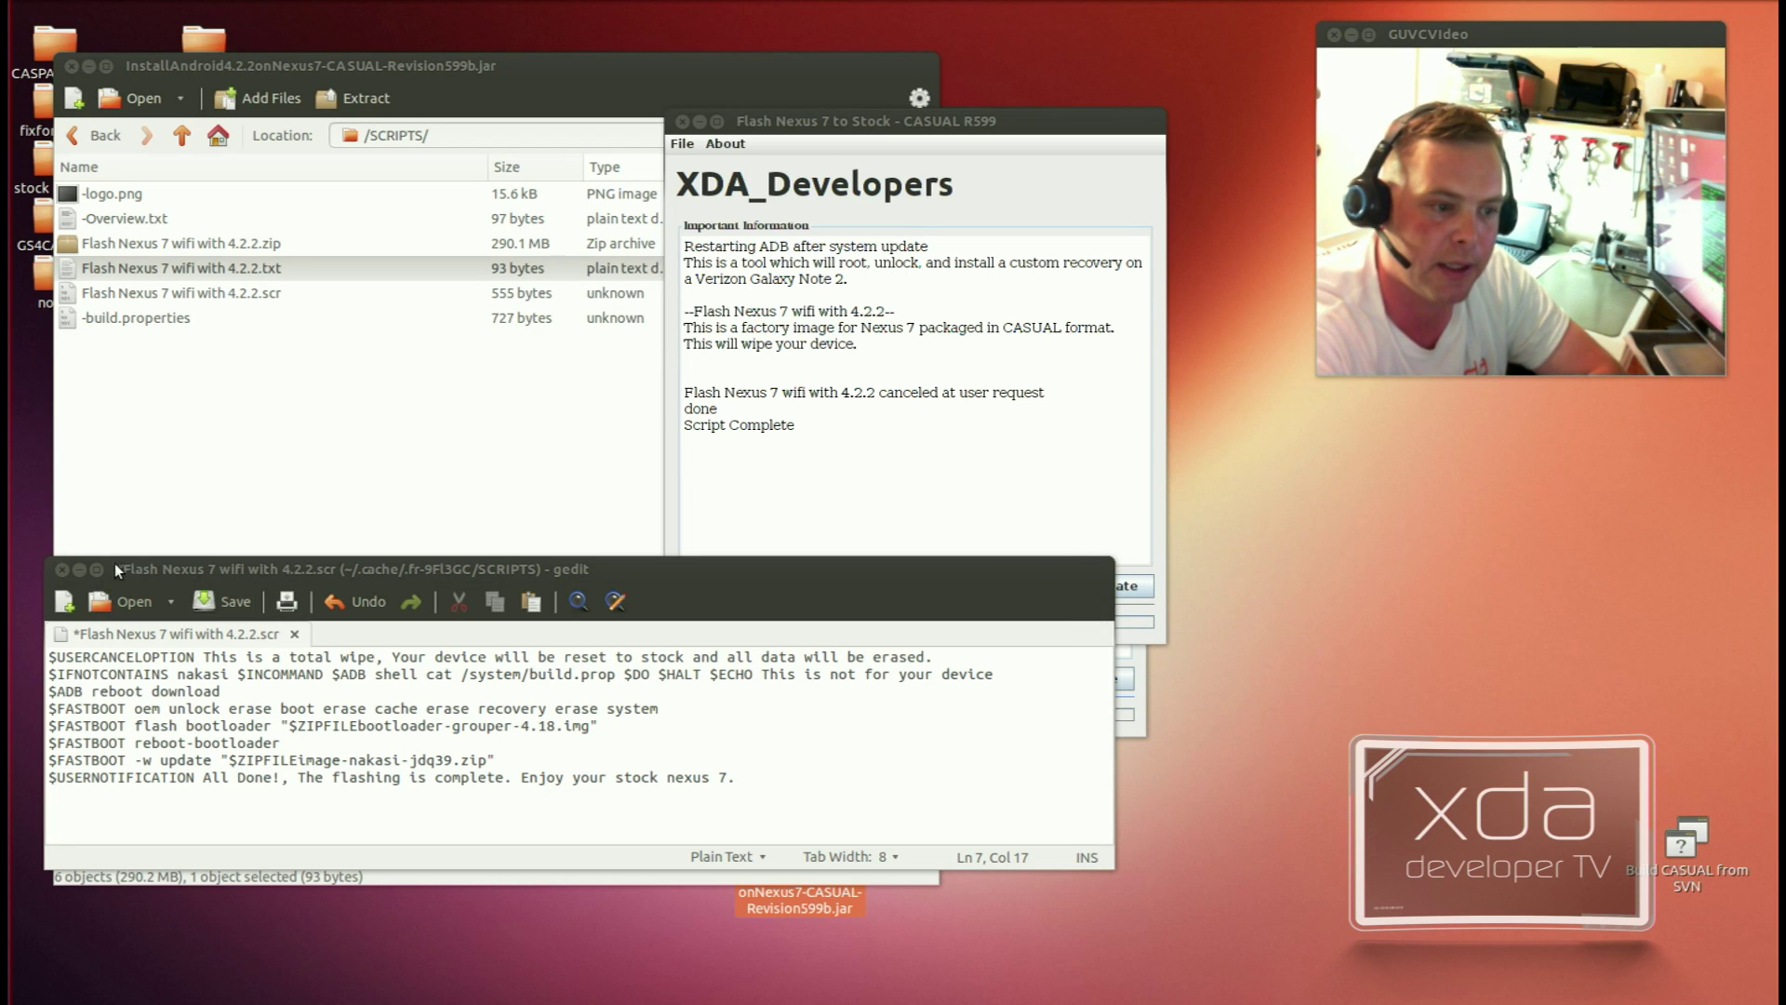
click(57, 569)
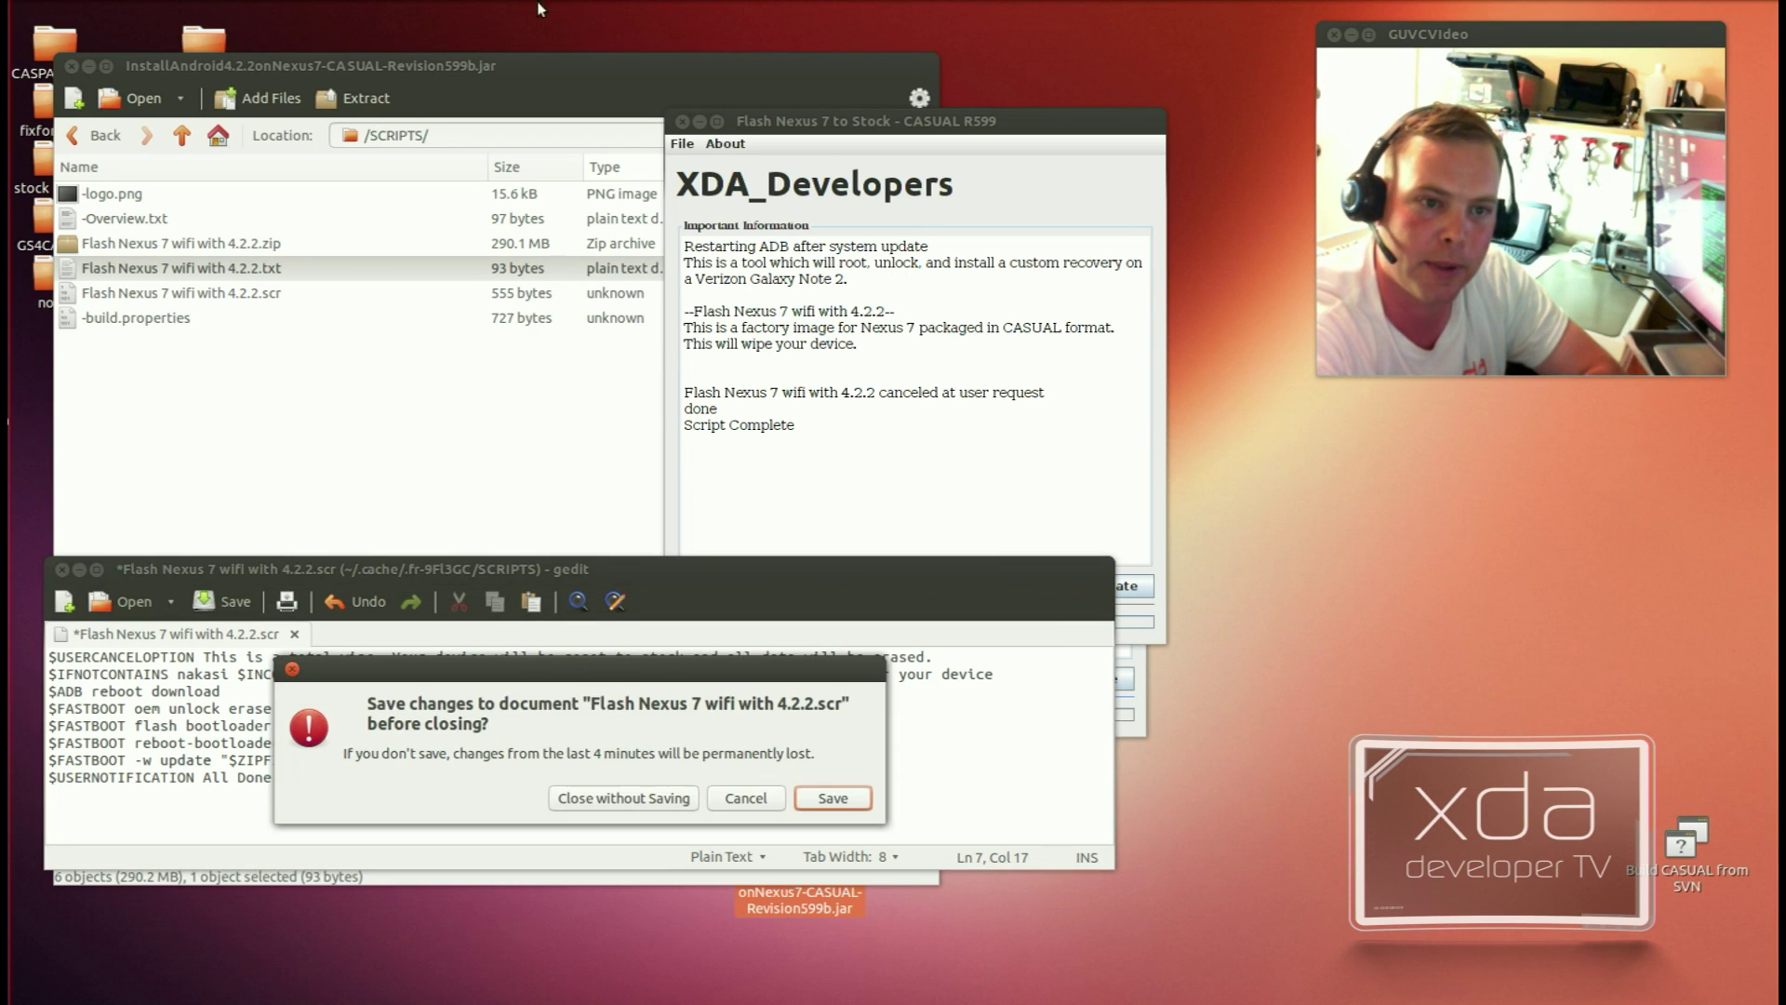
click(618, 800)
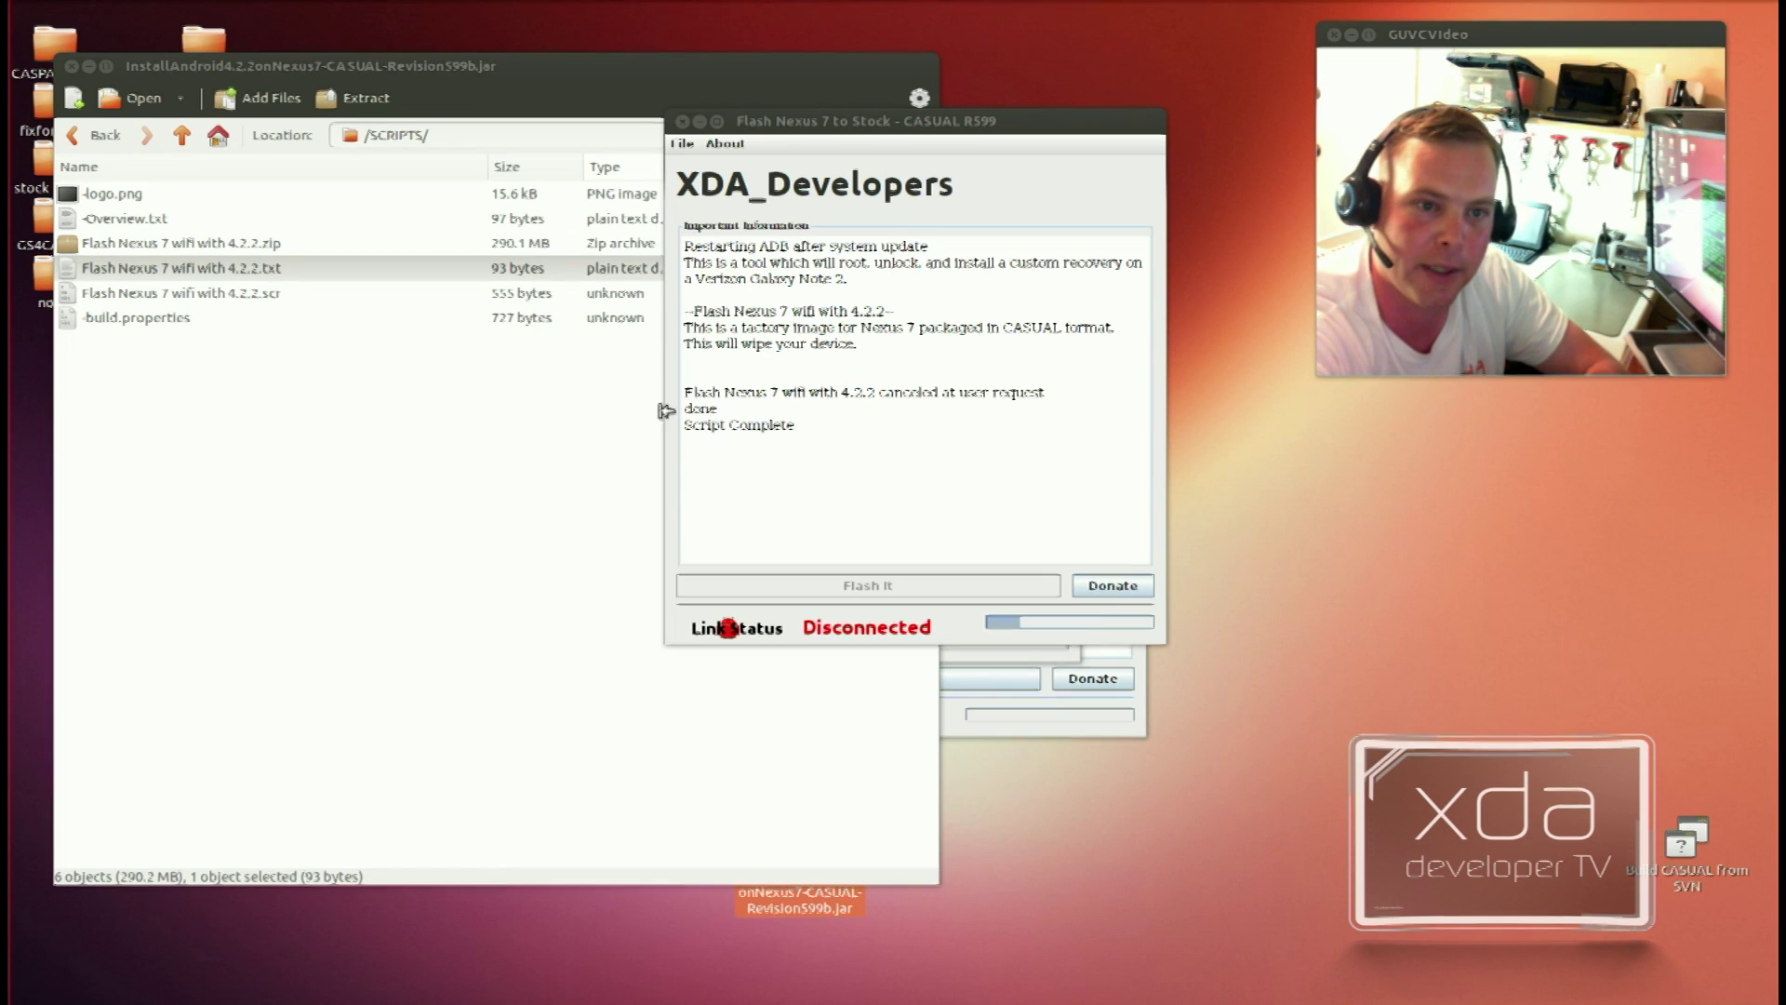
Step: Minimise the jar archive window and close the Developer Instructions window and both CASUAL windows
click(88, 65)
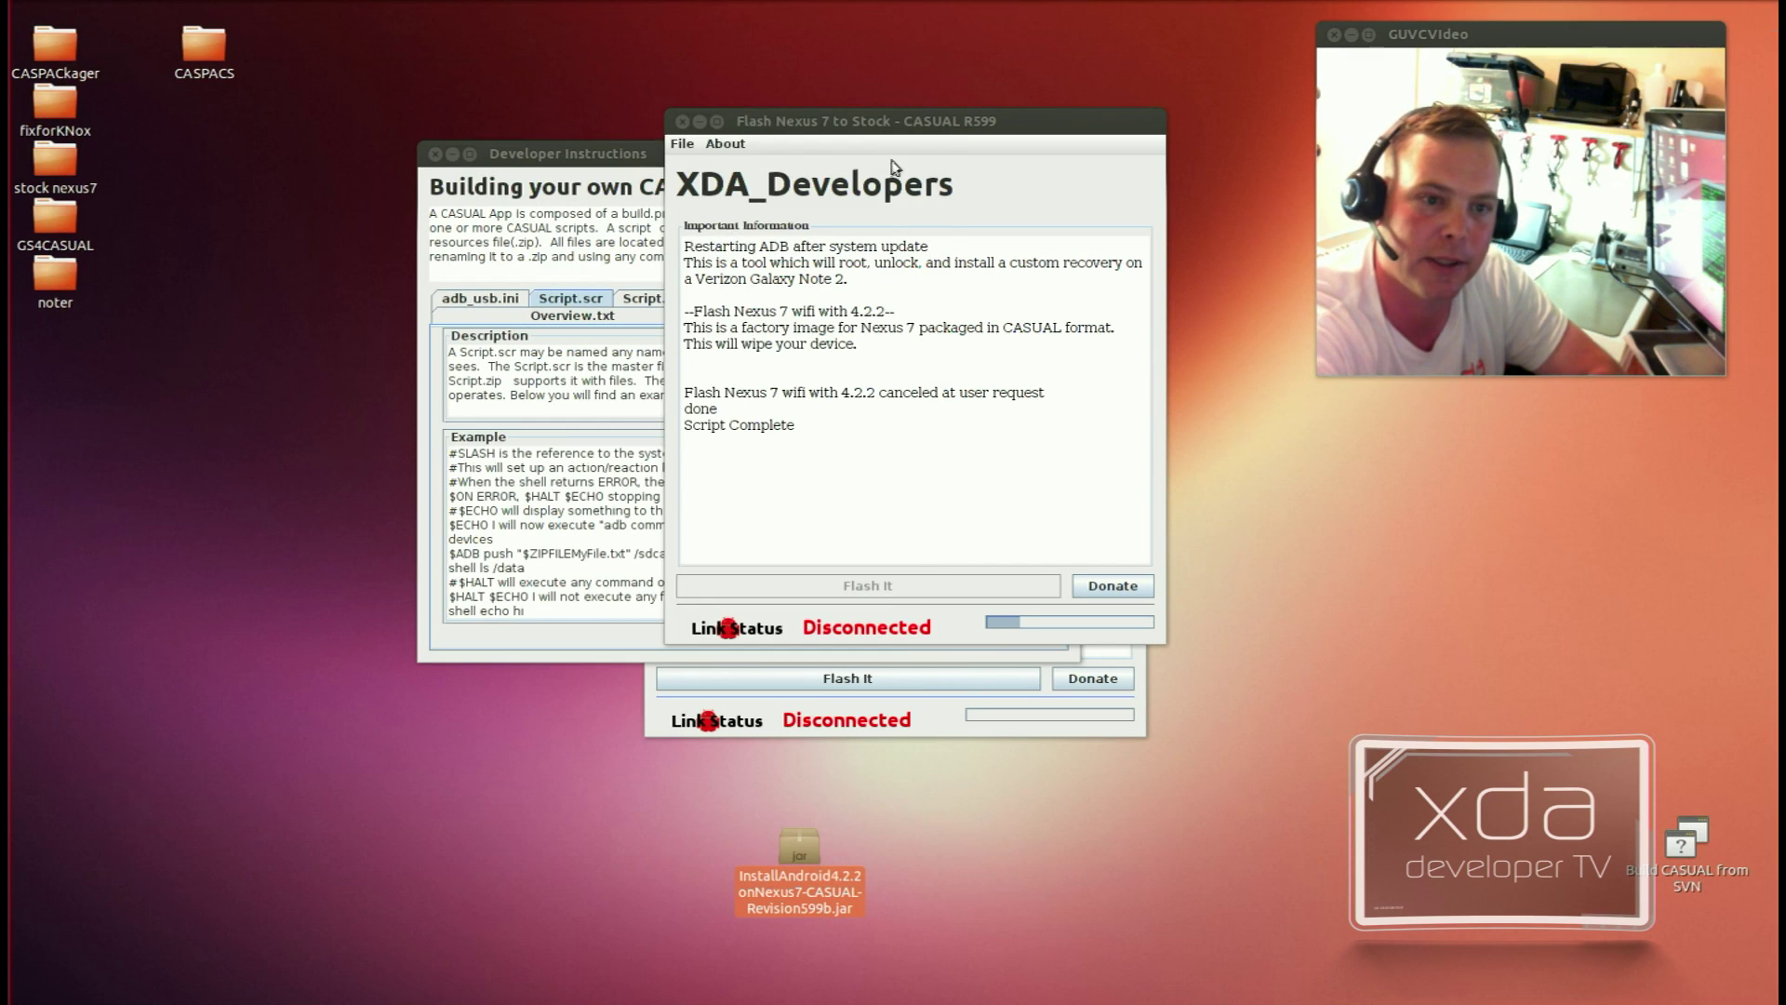
click(681, 121)
click(436, 154)
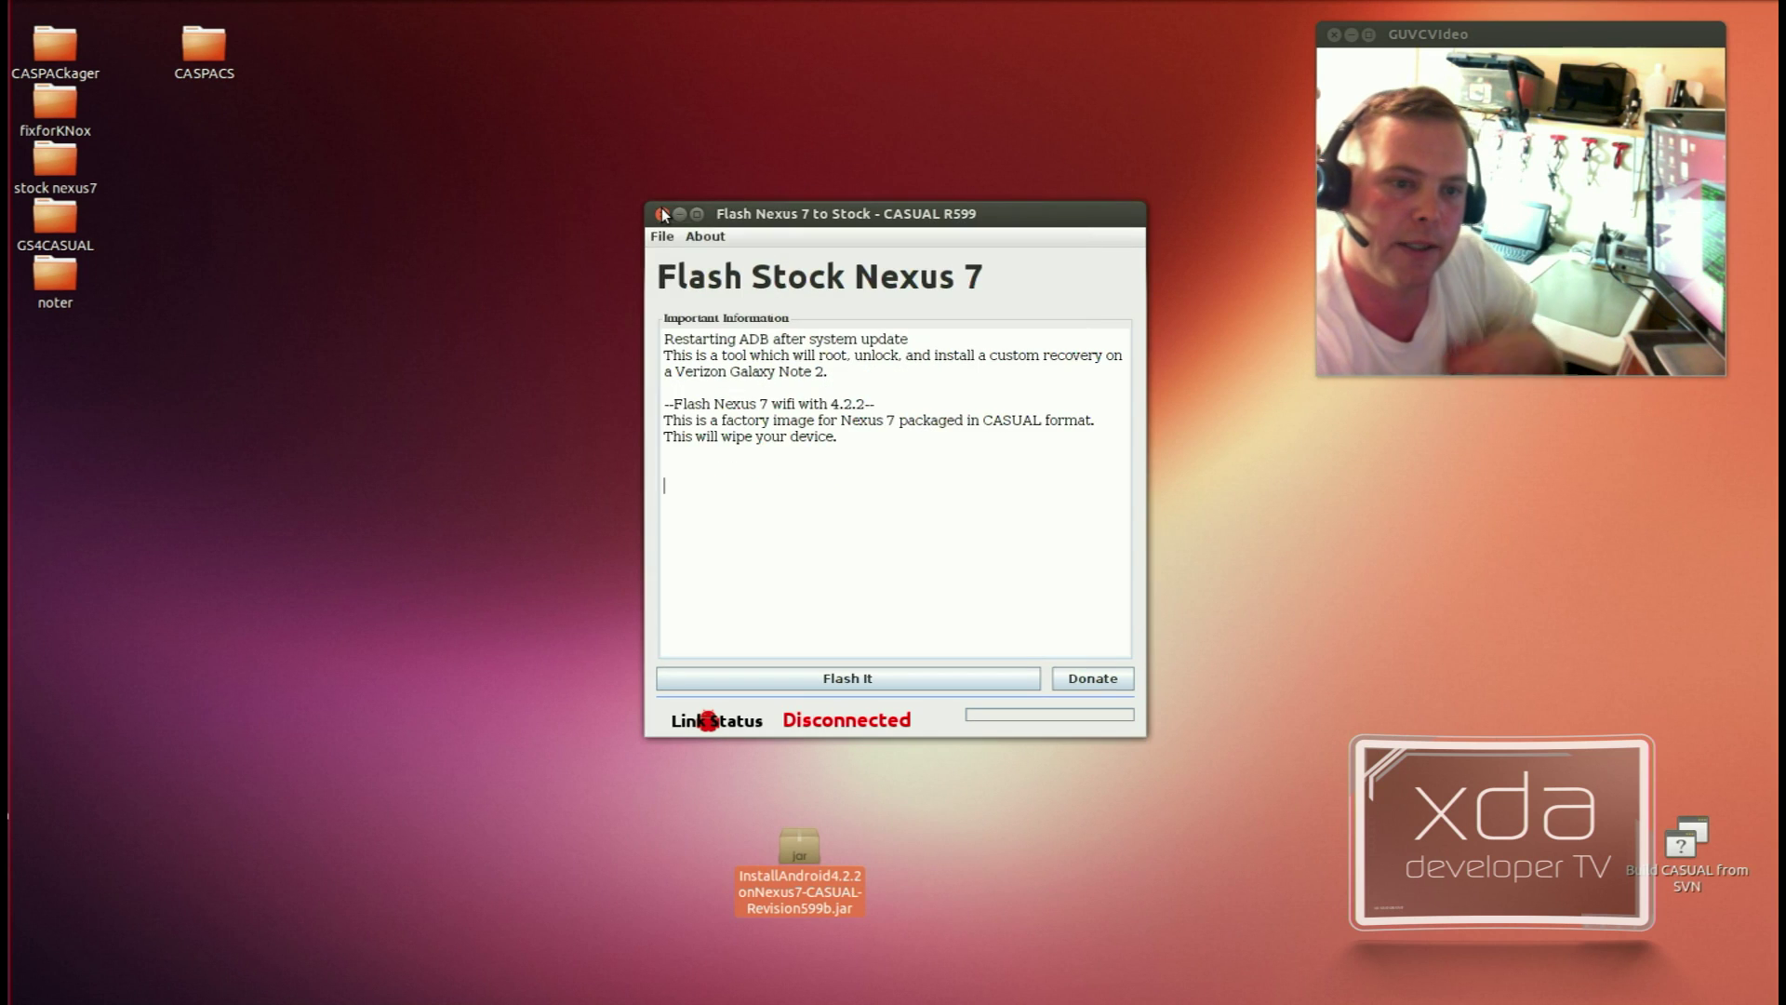
click(661, 208)
Step: Run InstallAndroid4.2.2onNexus7-CASUAL-Revision599b.jar from a terminal with --execute "$ADB devices" and highlight the returned device list
key(ctrl+alt+t)
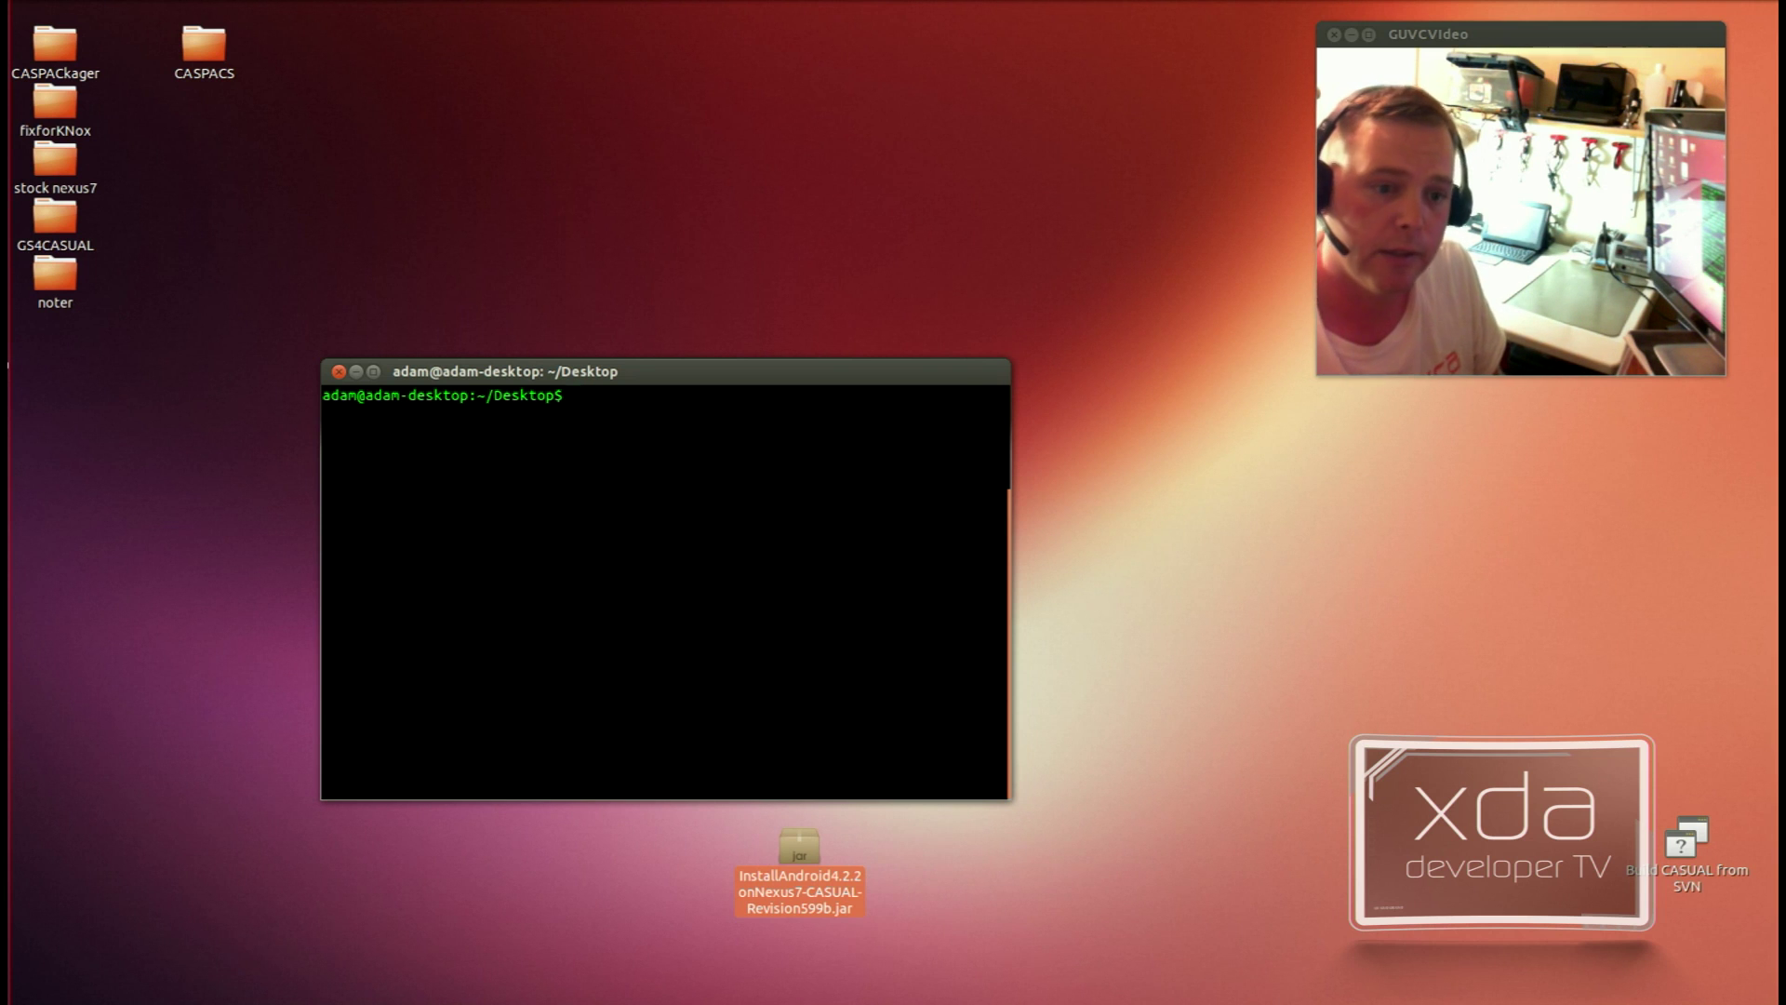
text(./In)
key(Tab)
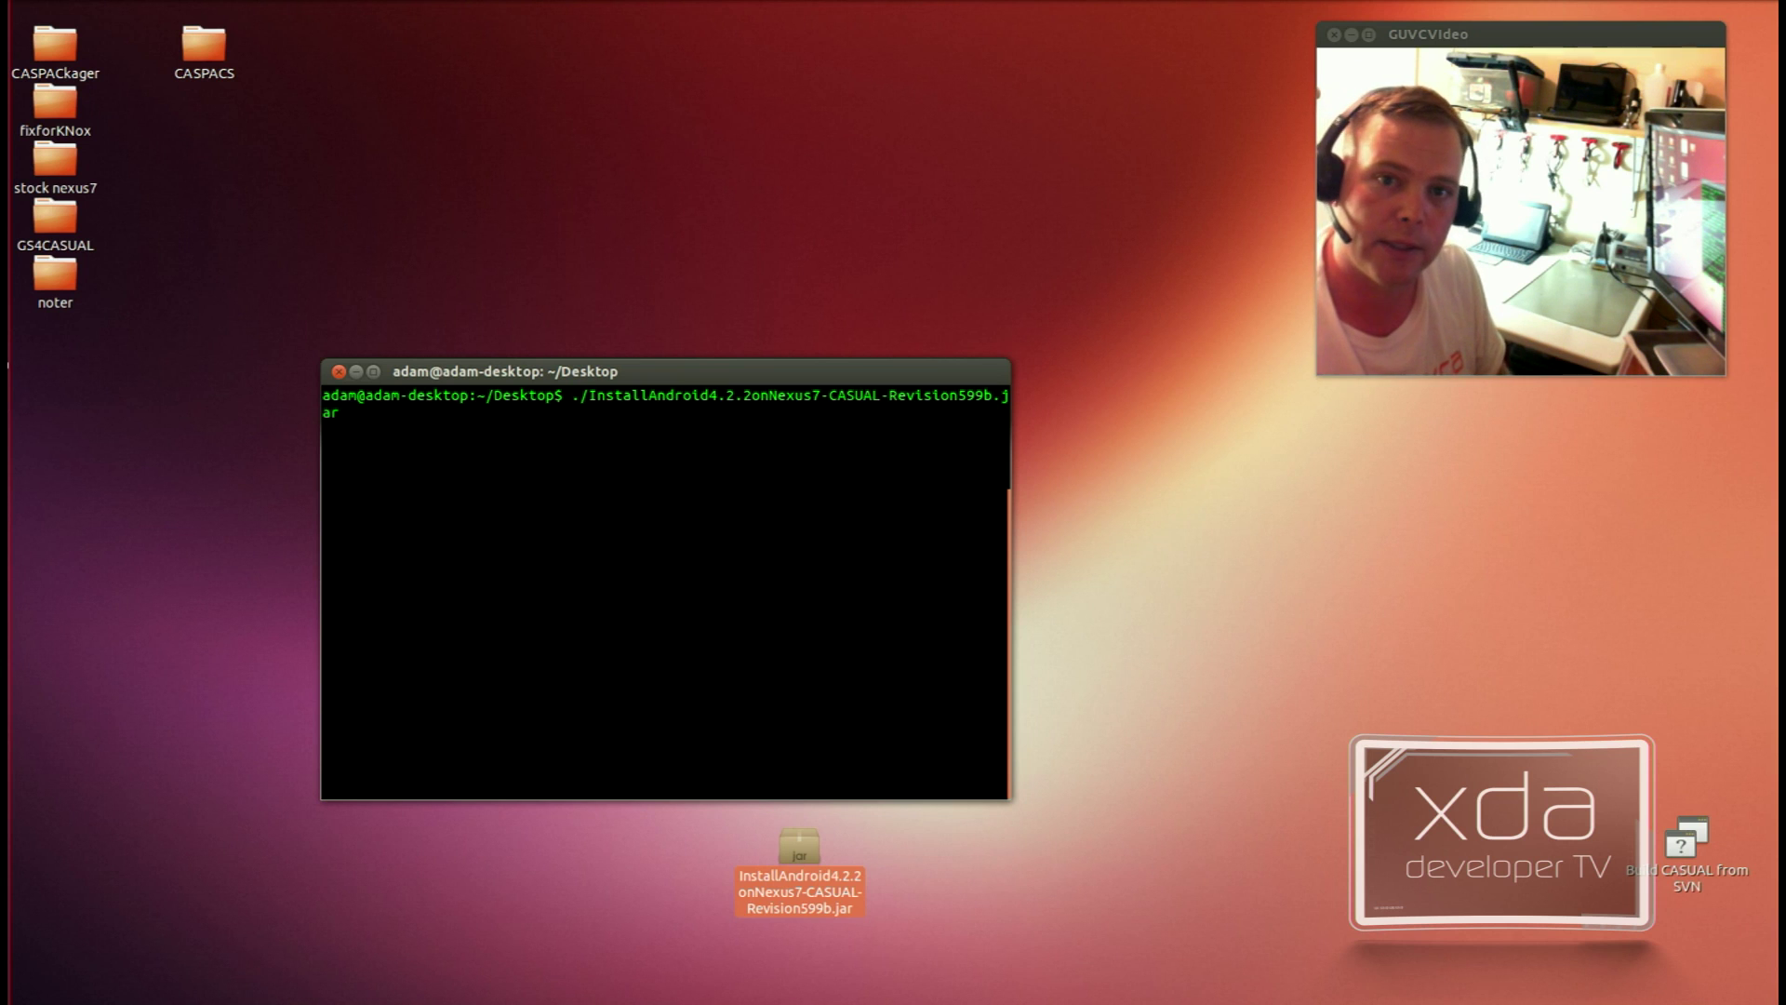
text(-e)
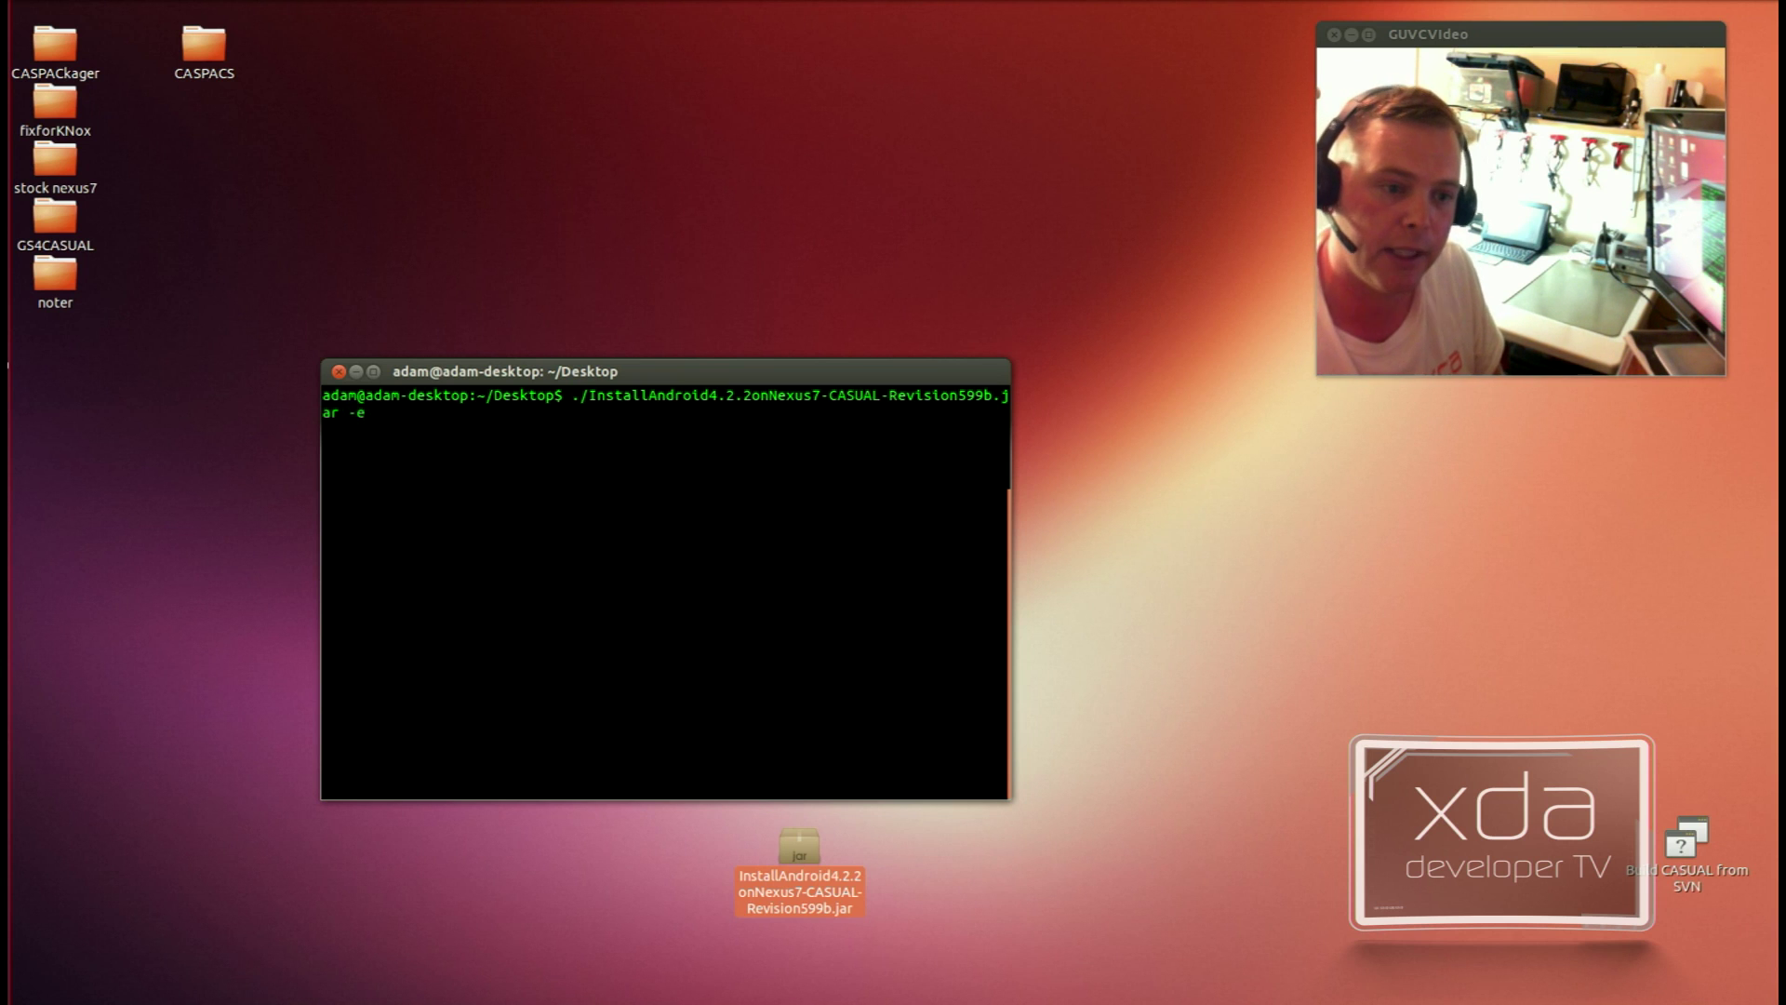
text(-execute "#)
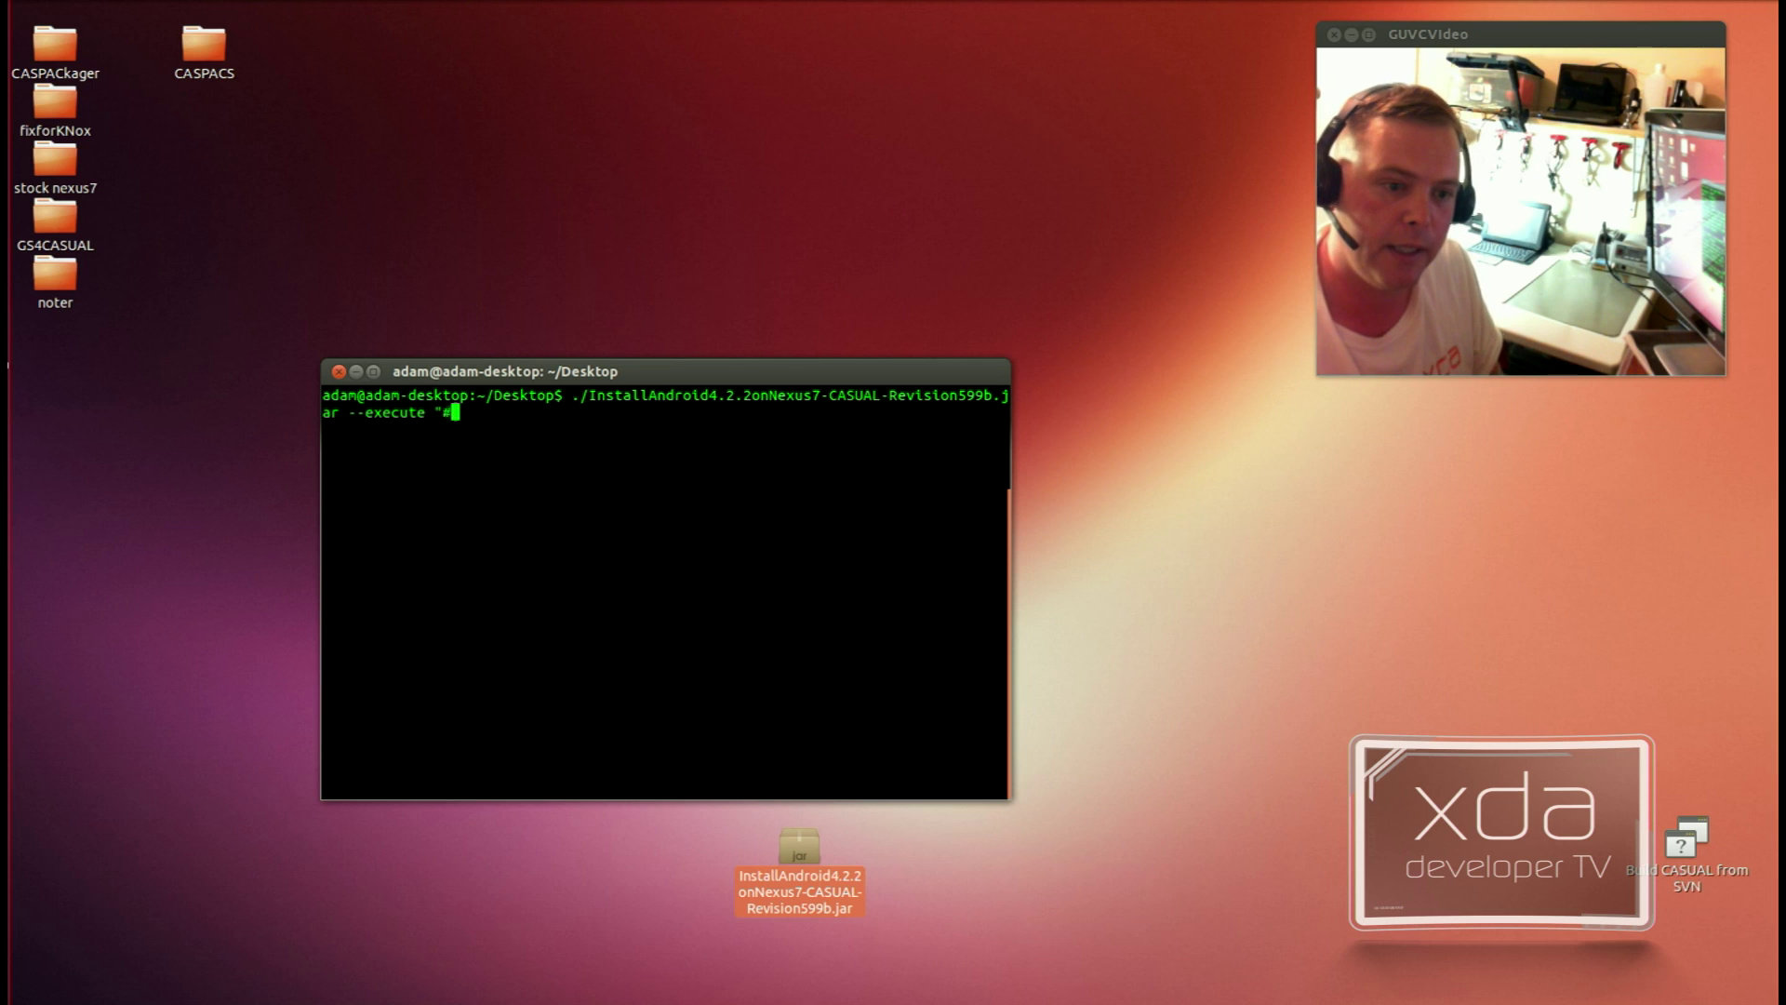
key(BackSpace)
text($)
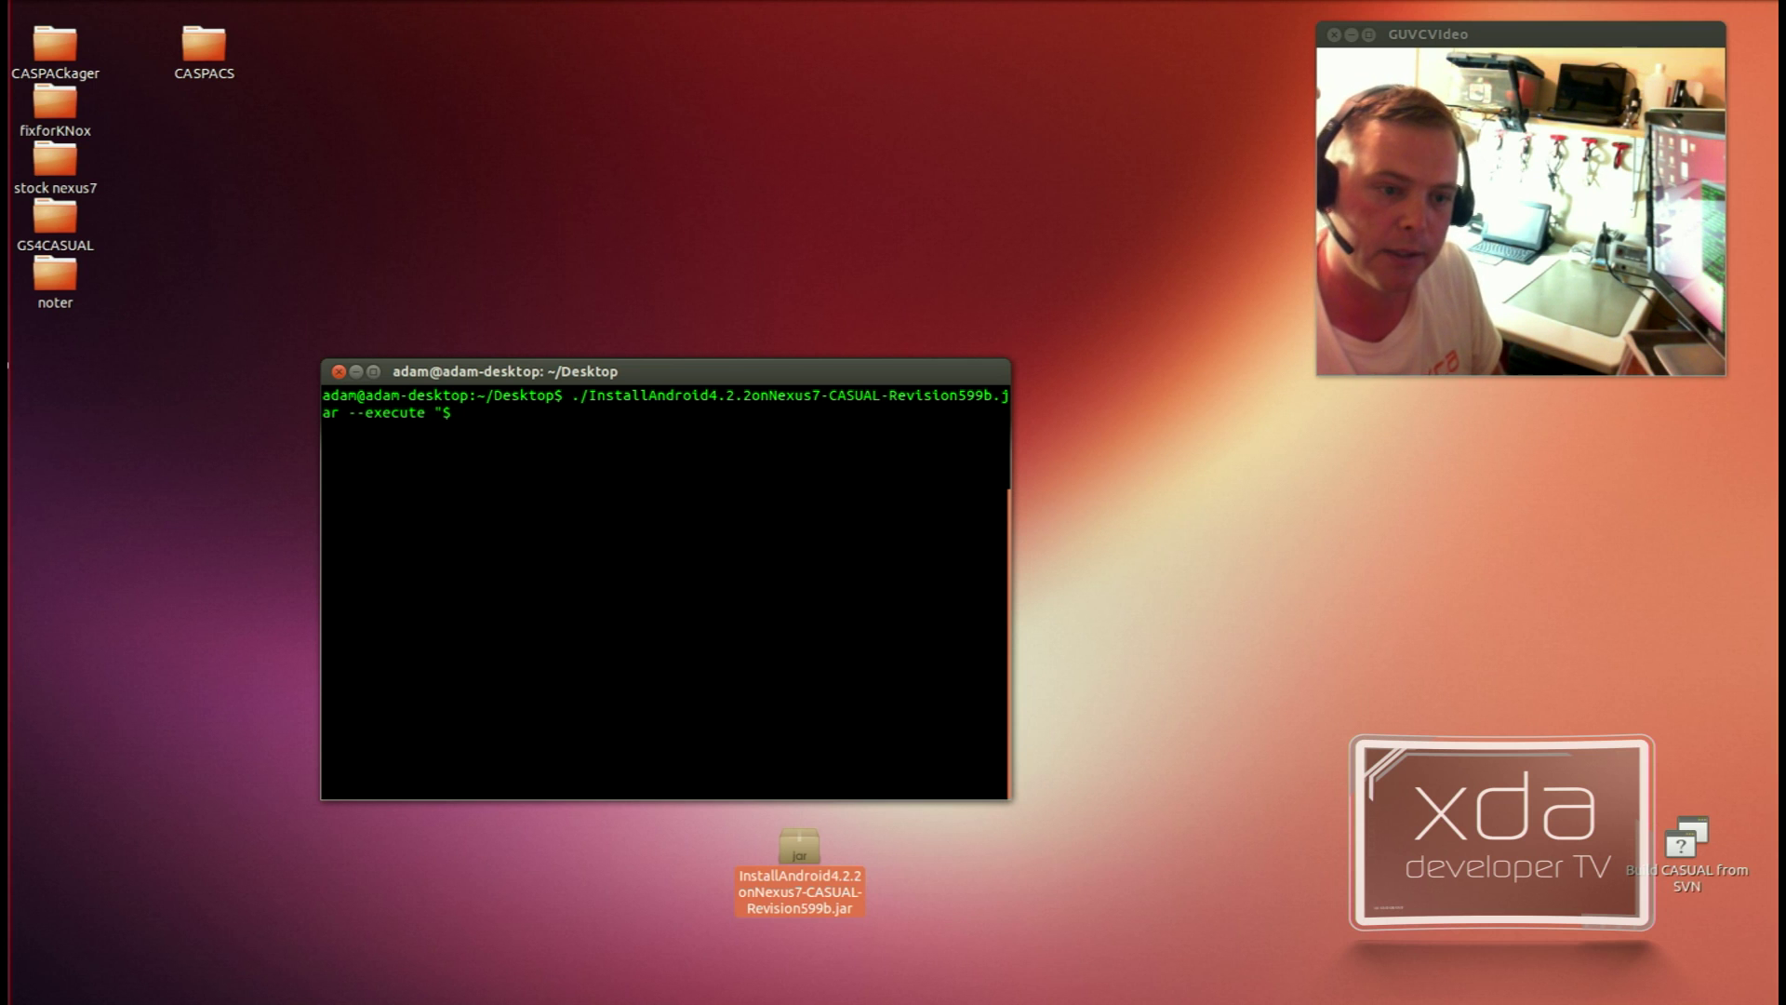
text(ADB devices")
key(Return)
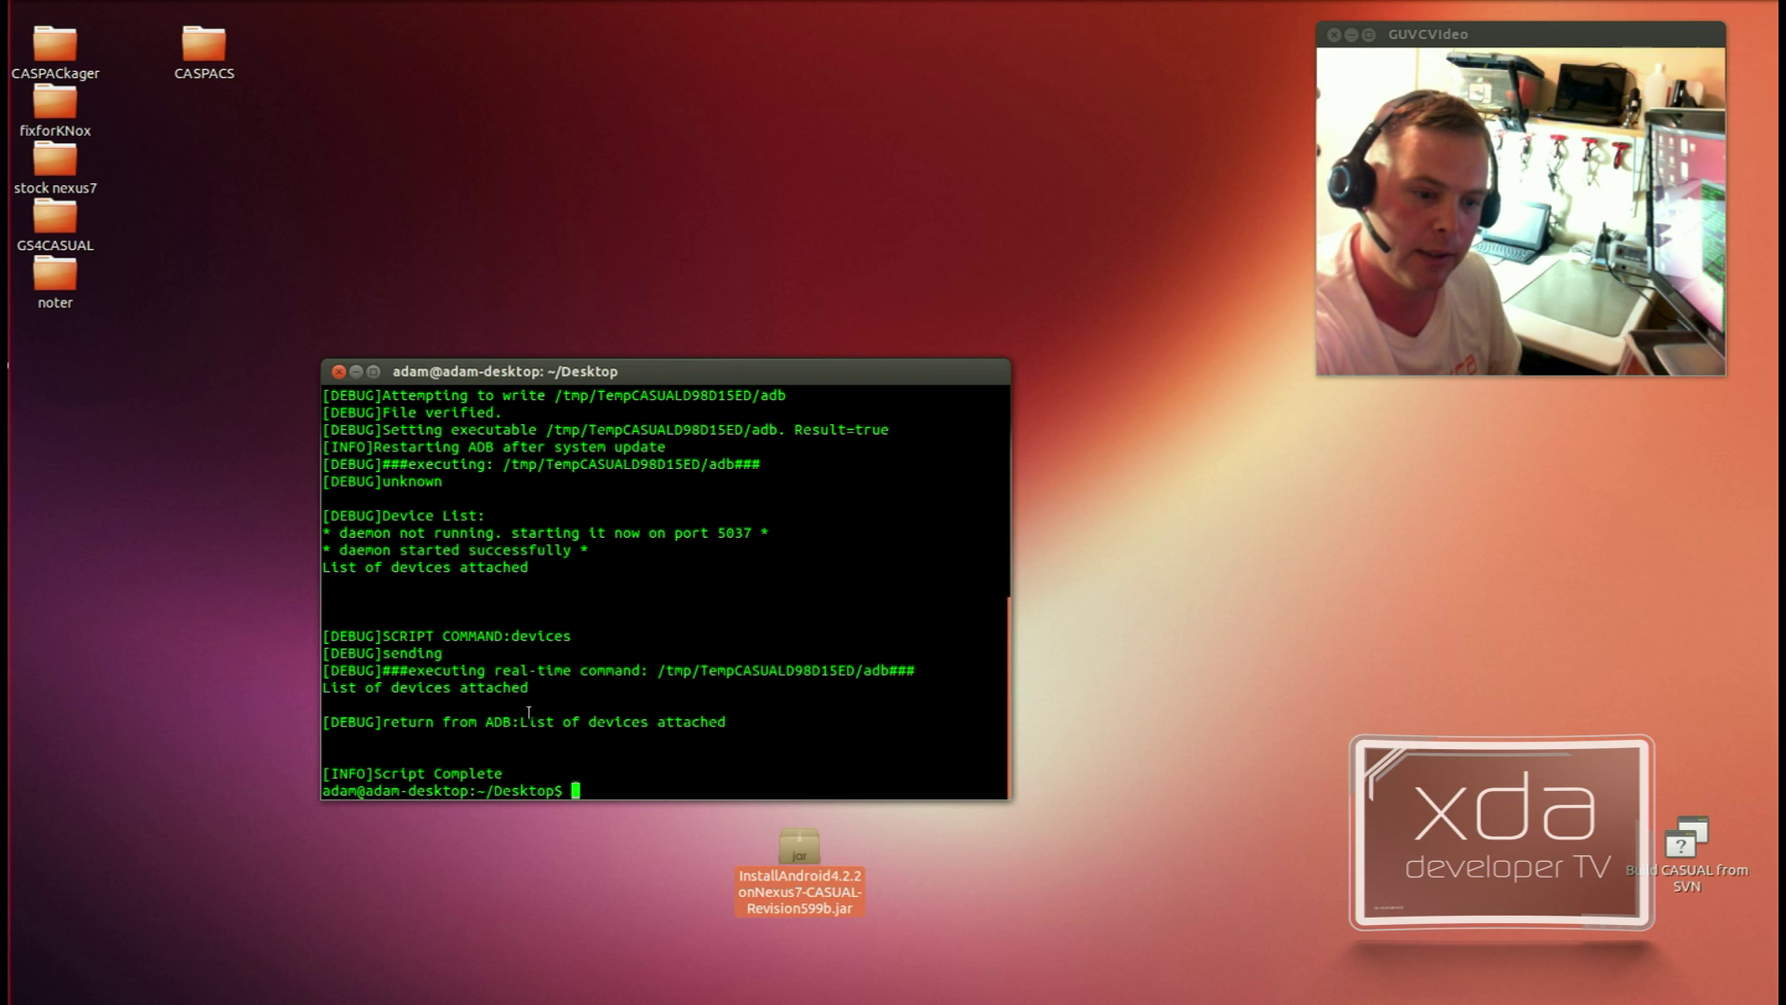
drag(528, 722, 814, 744)
click(814, 744)
Step: Clear the terminal, run the jar with --execute '$ECHO hi' and highlight the echoed line in the output
key(ctrl+l)
key(Up)
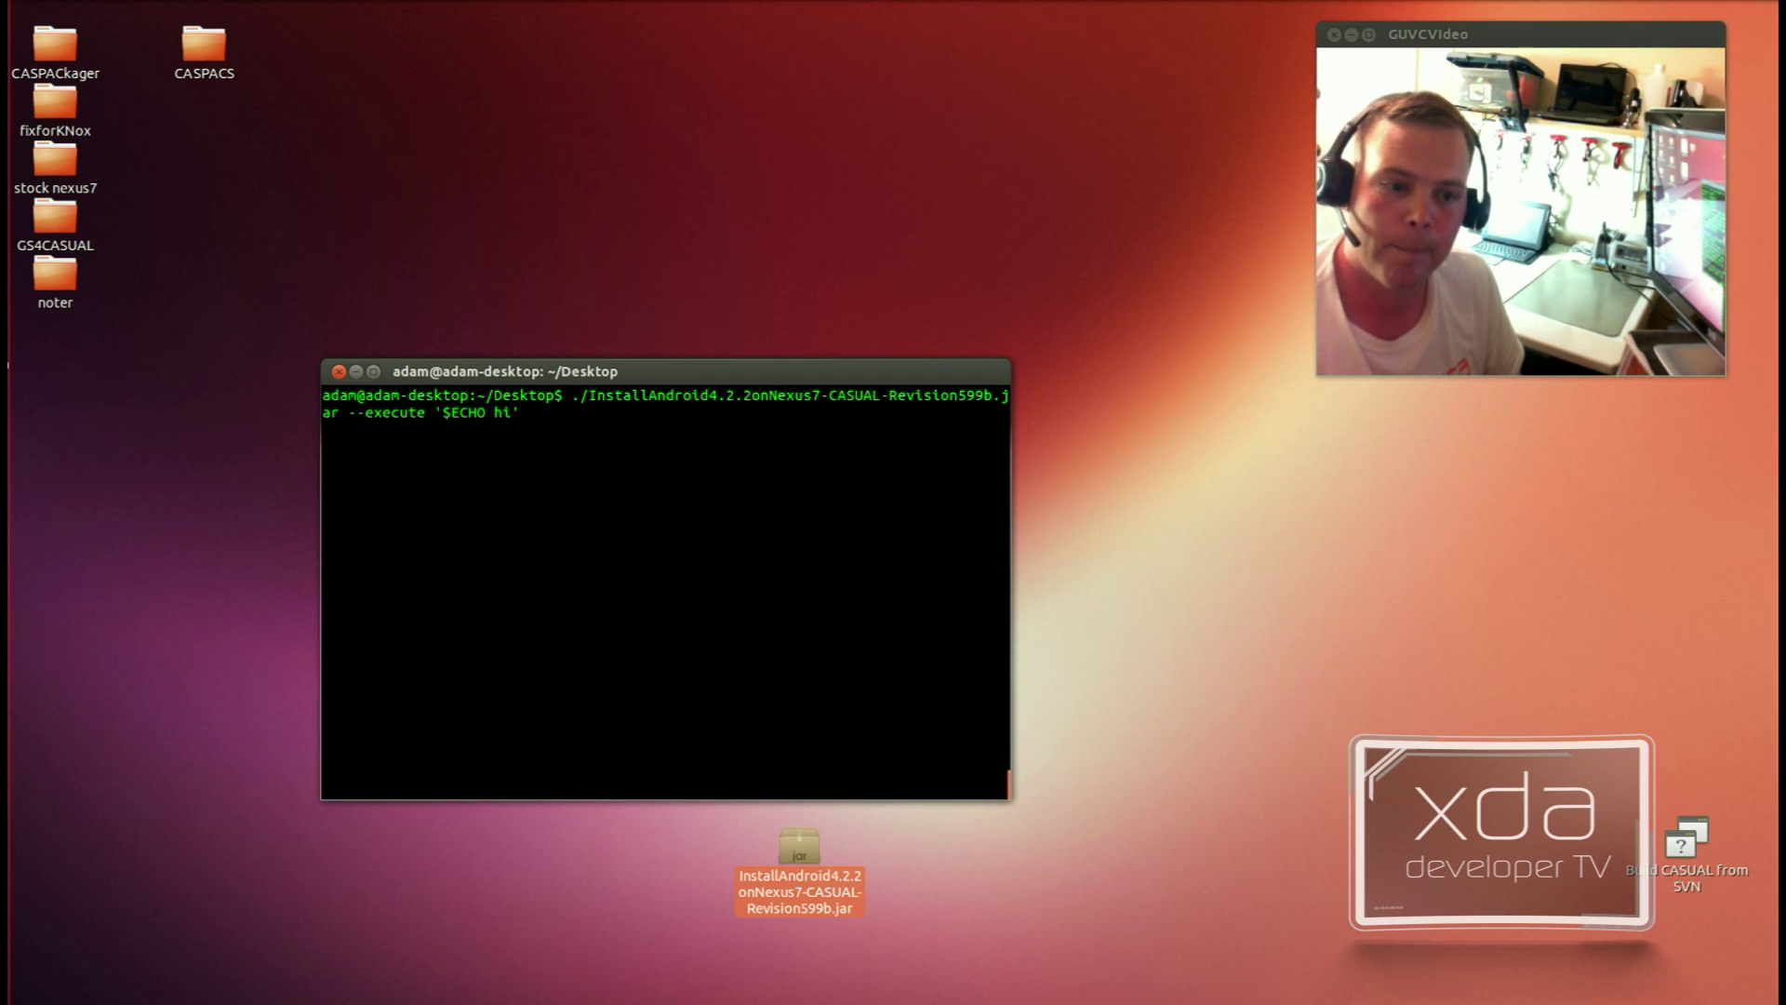
key(Return)
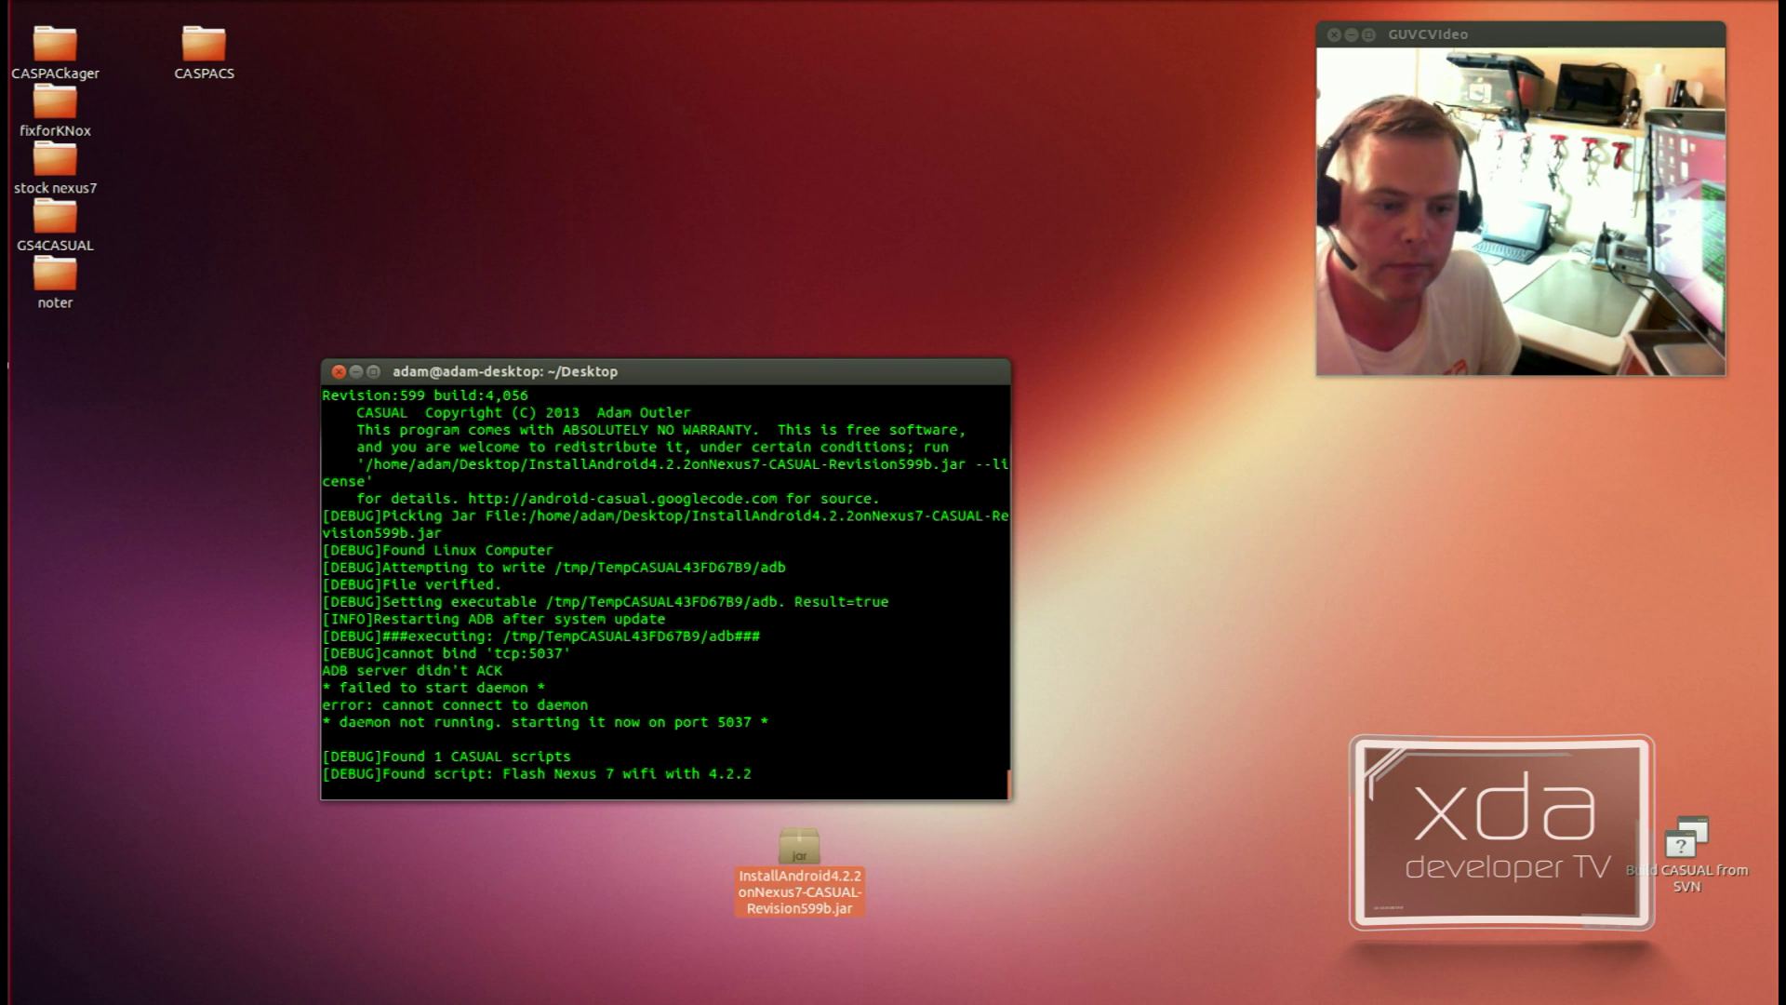
triple_click(406, 756)
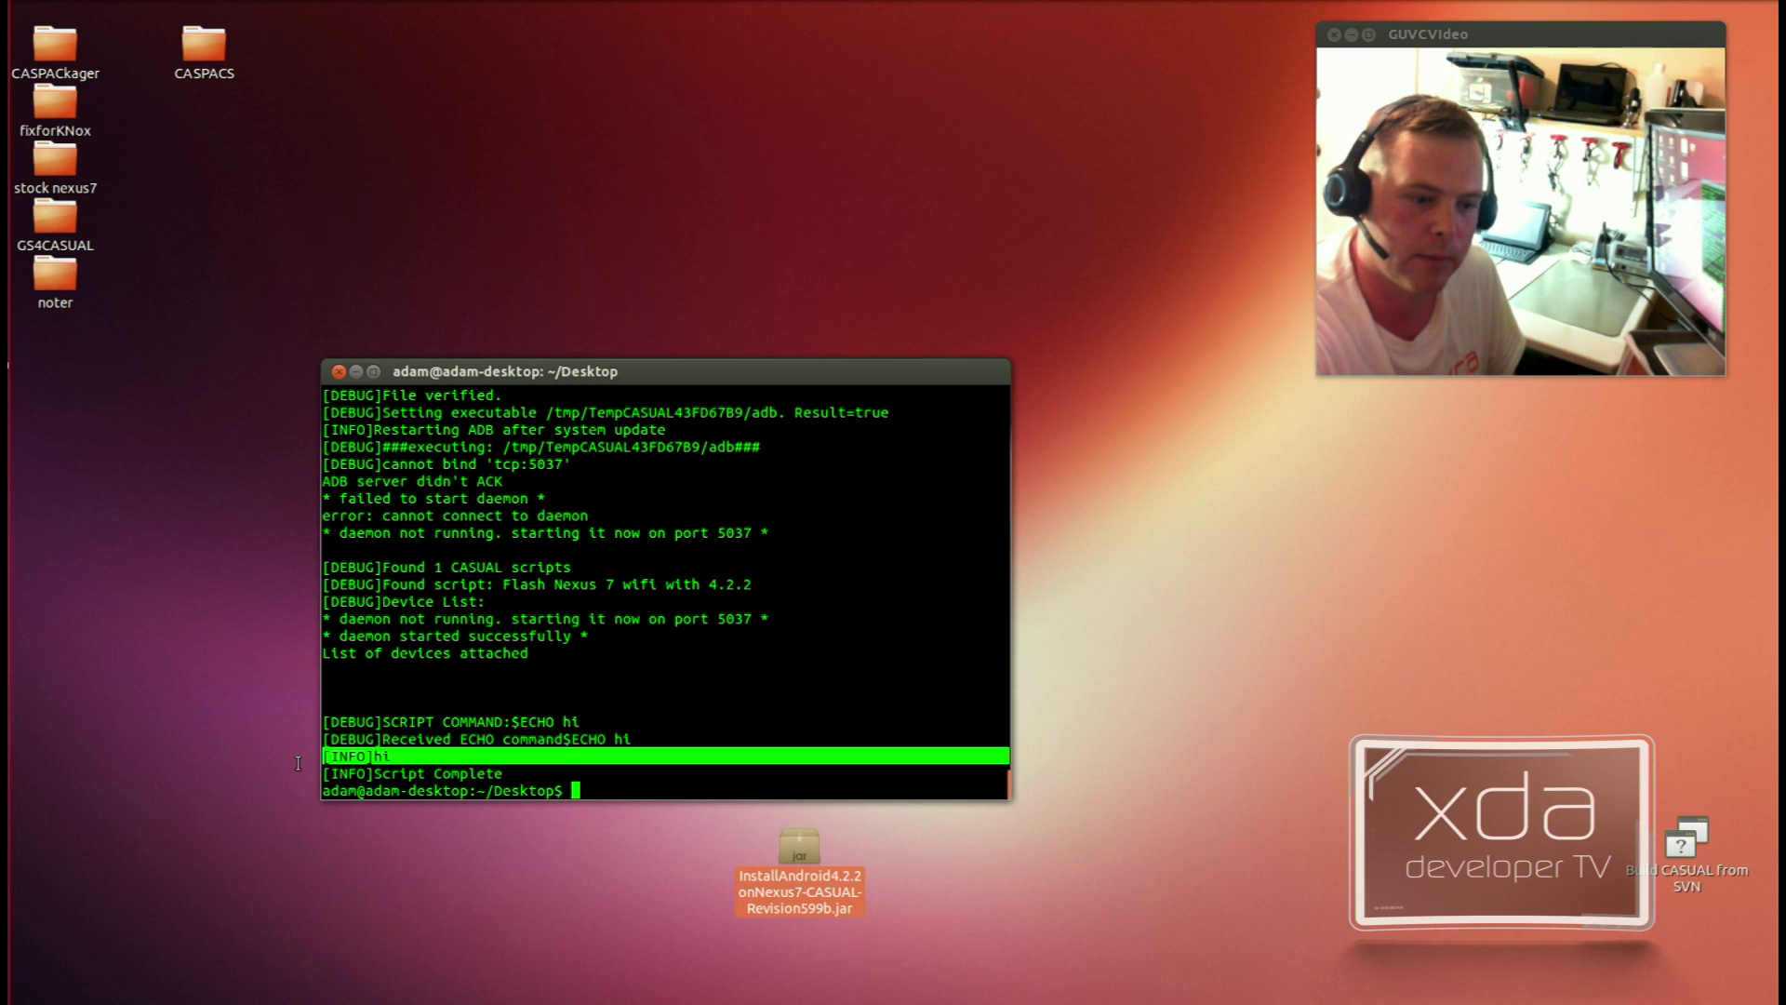
click(724, 599)
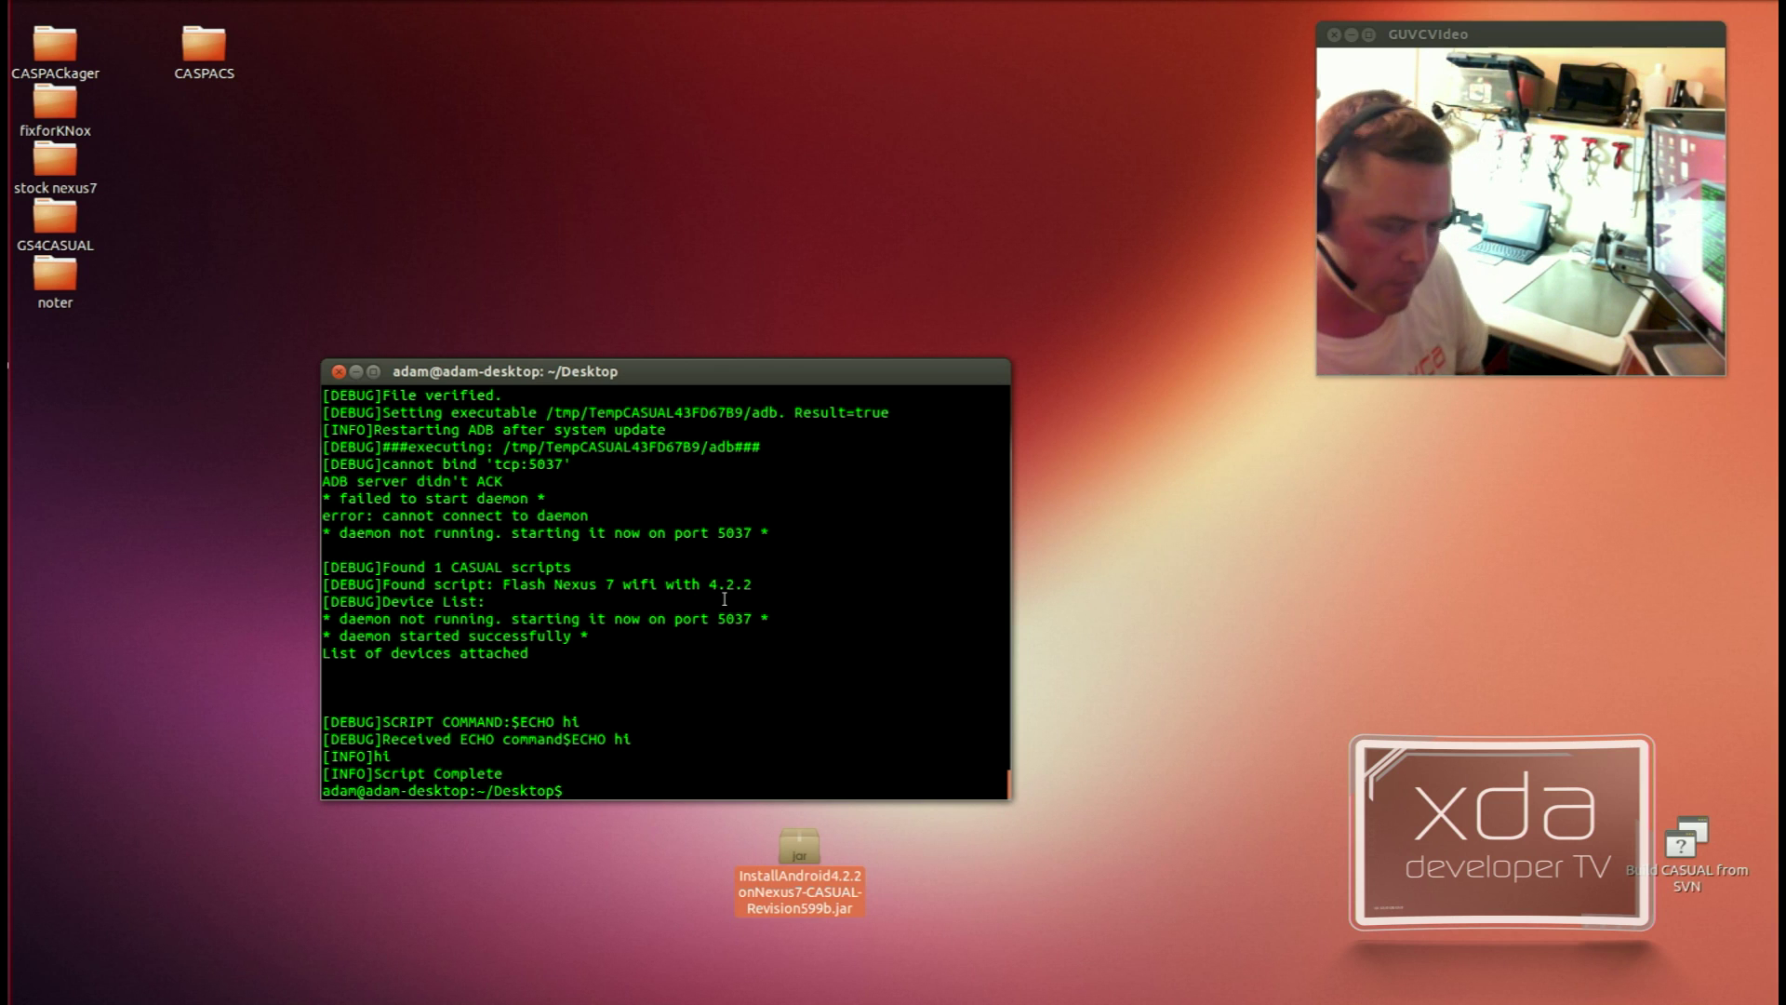
Step: Minimise the terminal, open the jar in Archive Manager and extract its SCRIPTS folder to the desktop
click(357, 372)
right_click(807, 895)
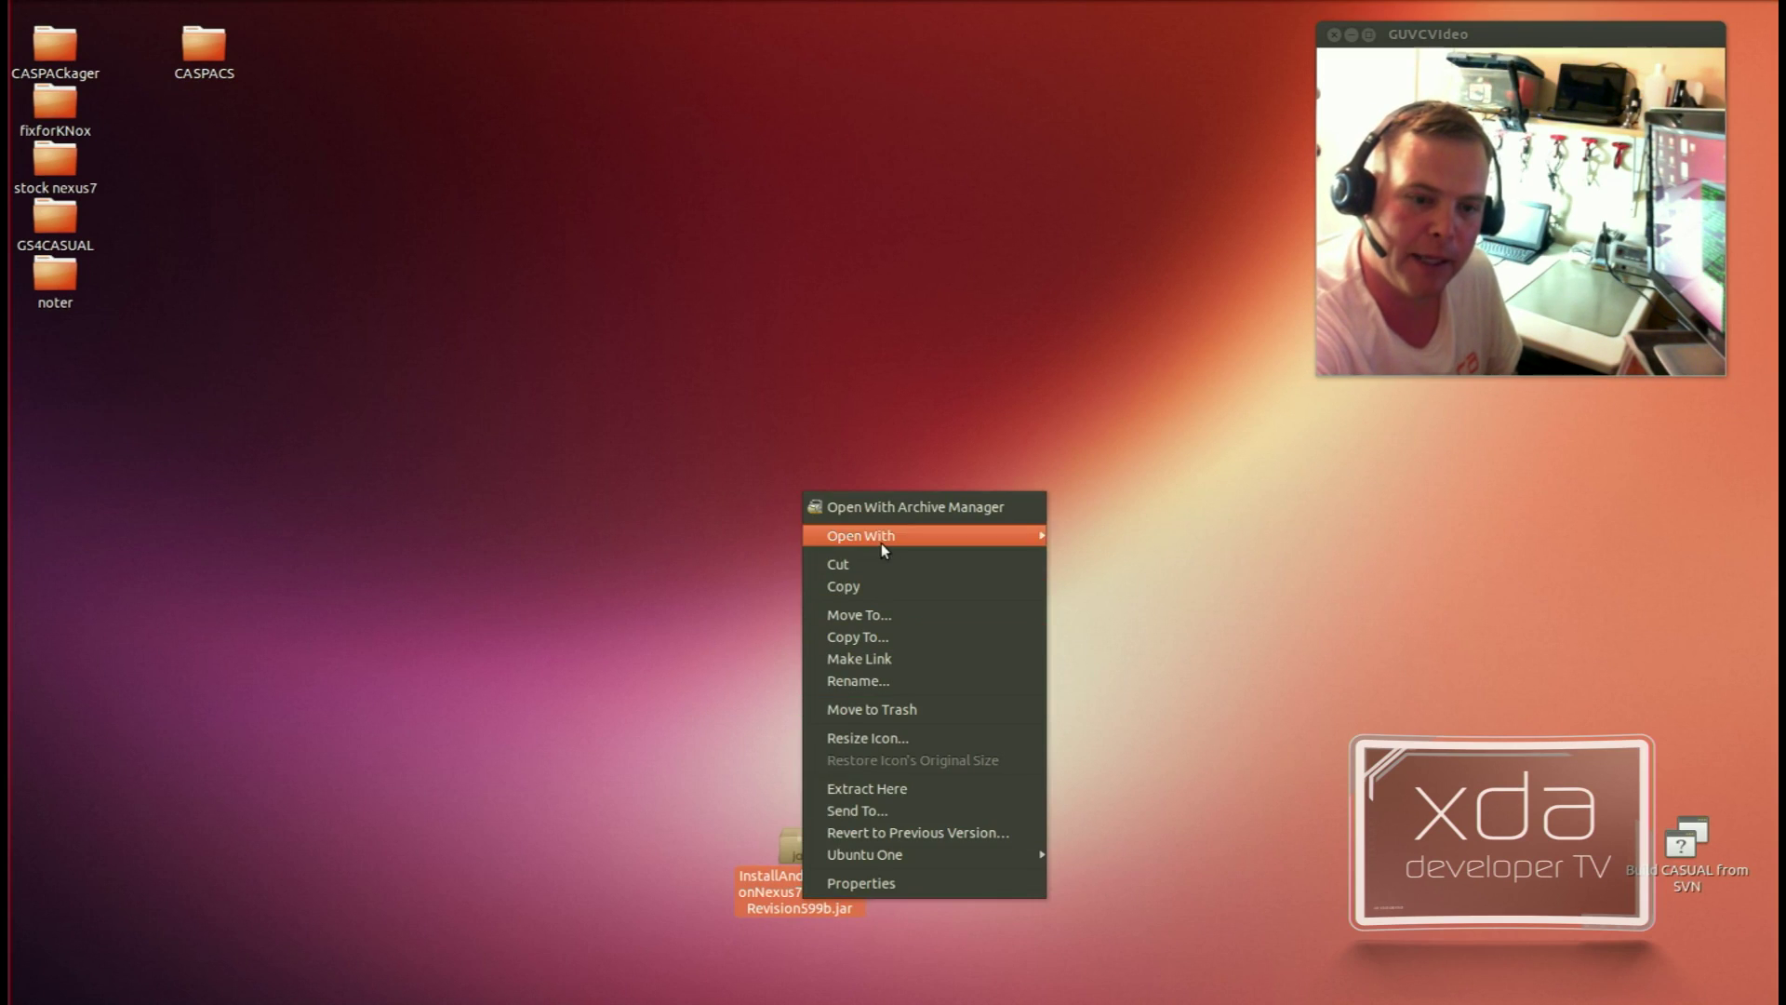
click(884, 507)
click(526, 326)
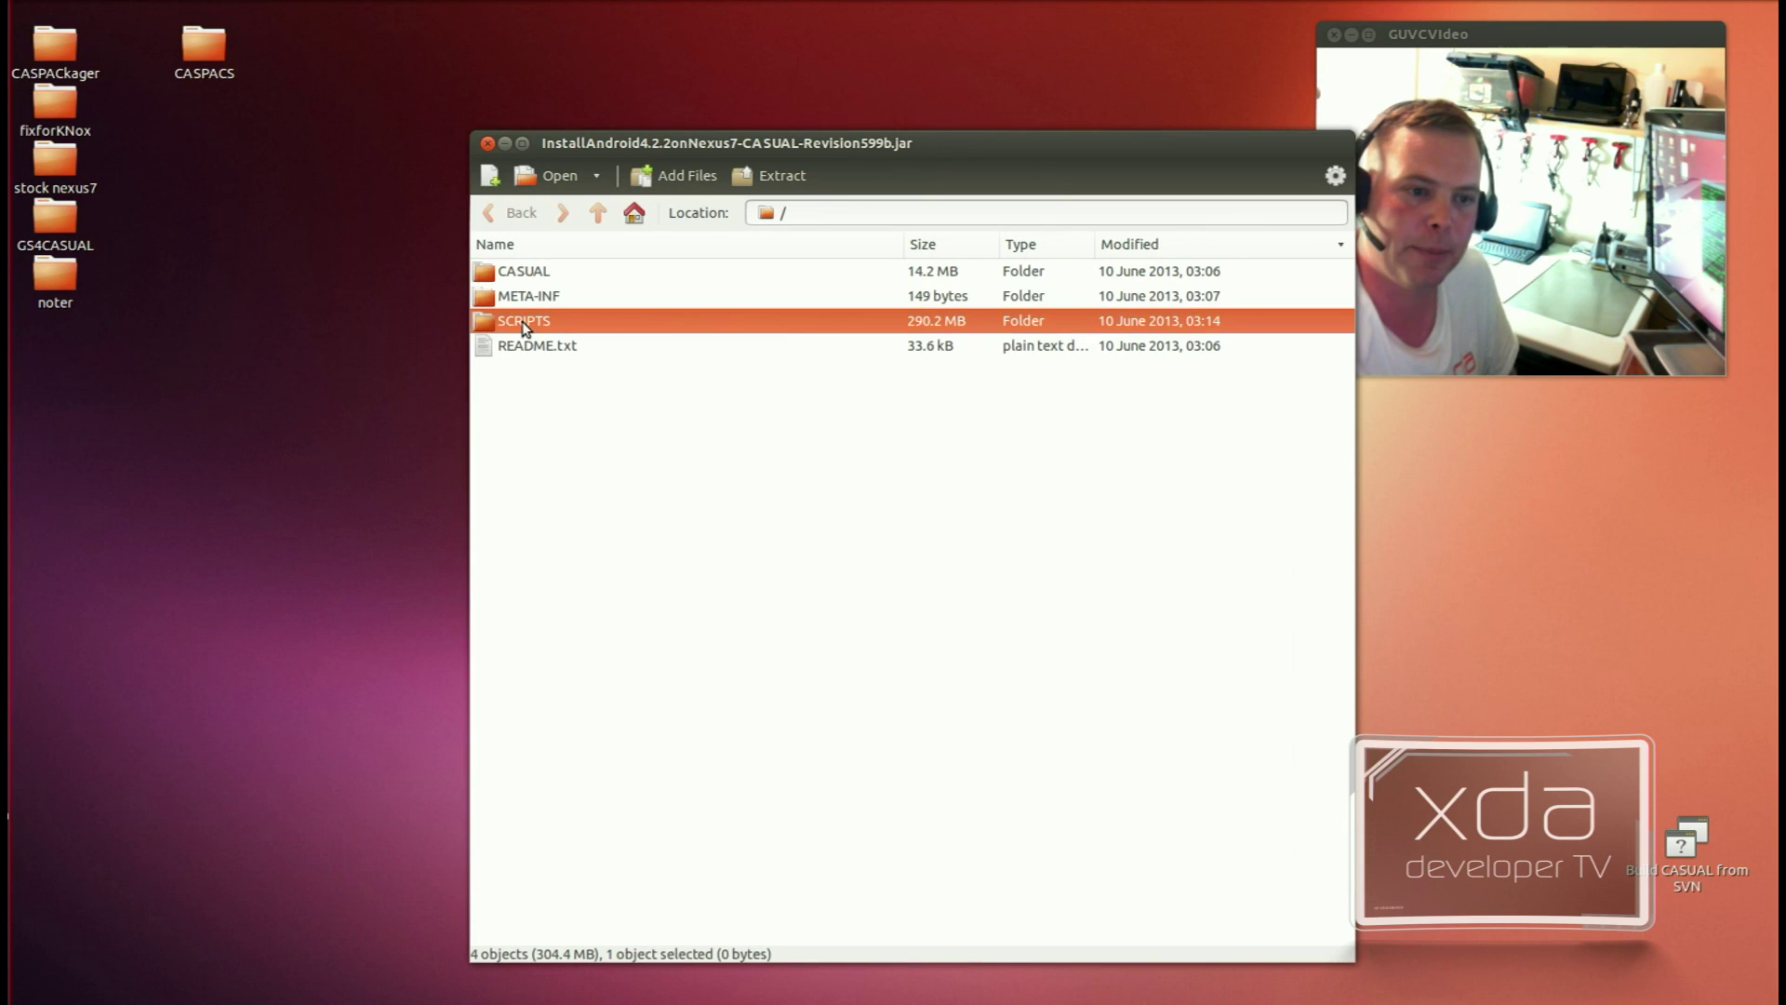
drag(525, 326, 100, 370)
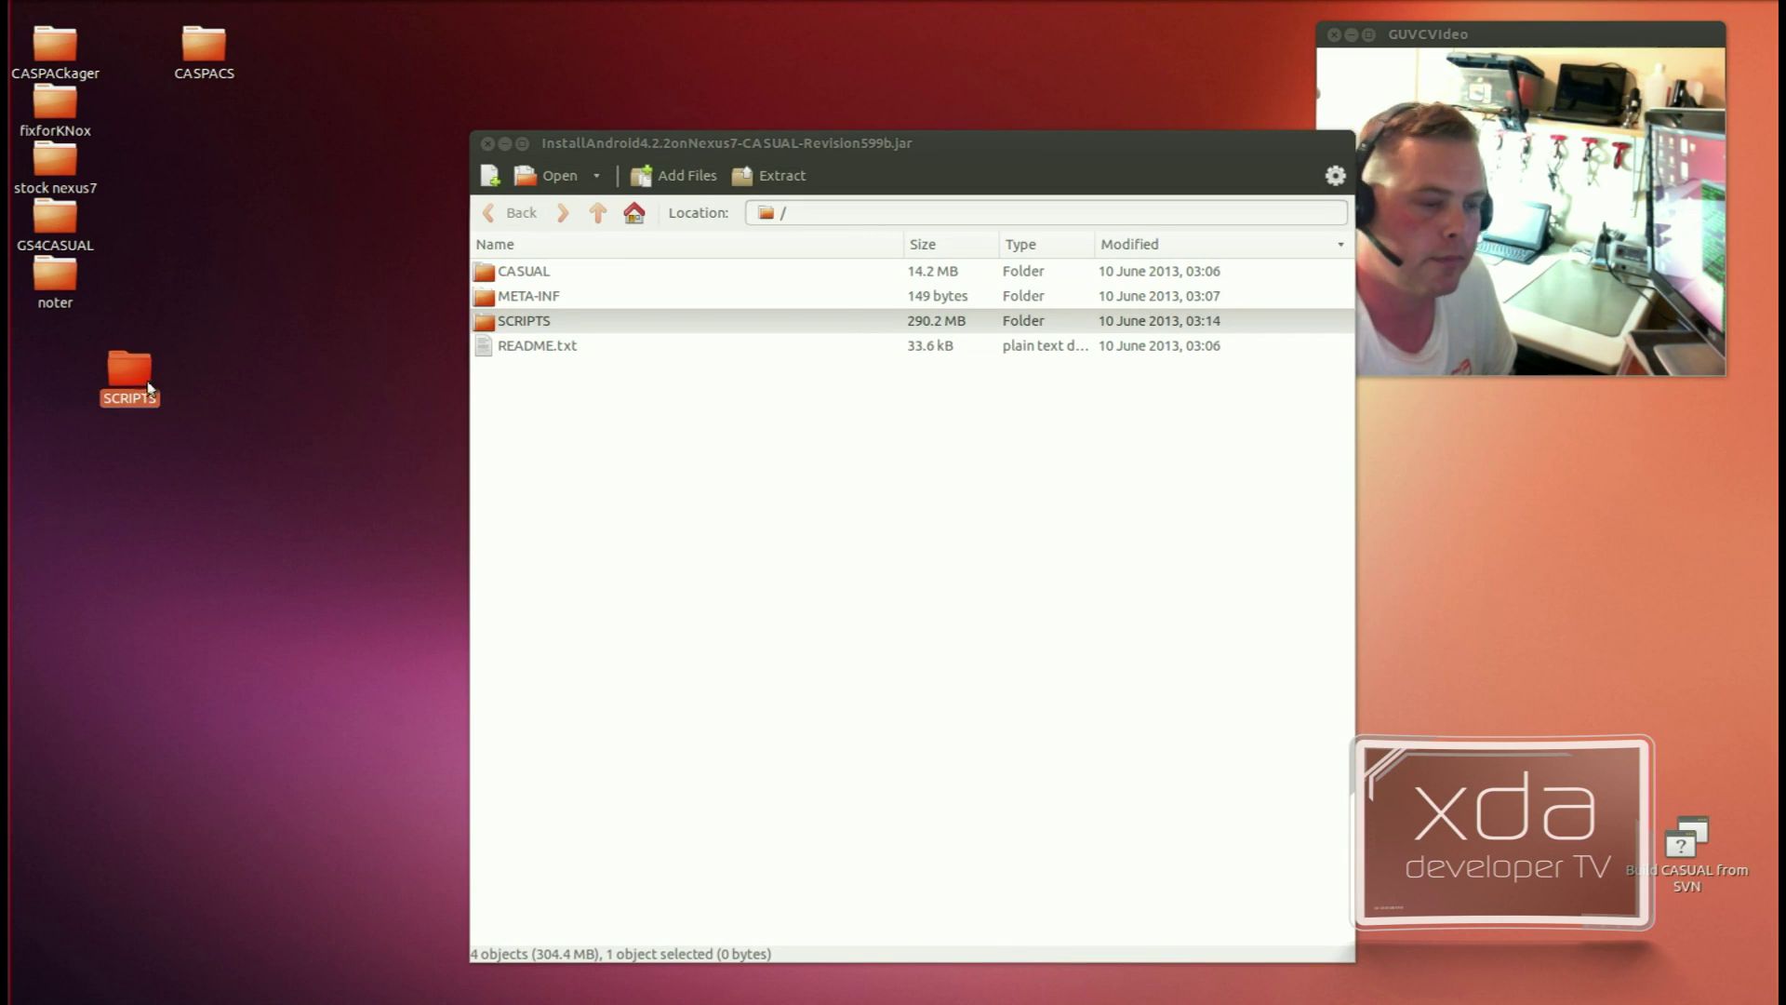
Step: Open the extracted SCRIPTS folder and compress all its files into a zip archive named Nexus7CASPAC in the same folder
double_click(137, 381)
drag(820, 477, 313, 287)
right_click(313, 287)
click(372, 530)
drag(1054, 395, 834, 411)
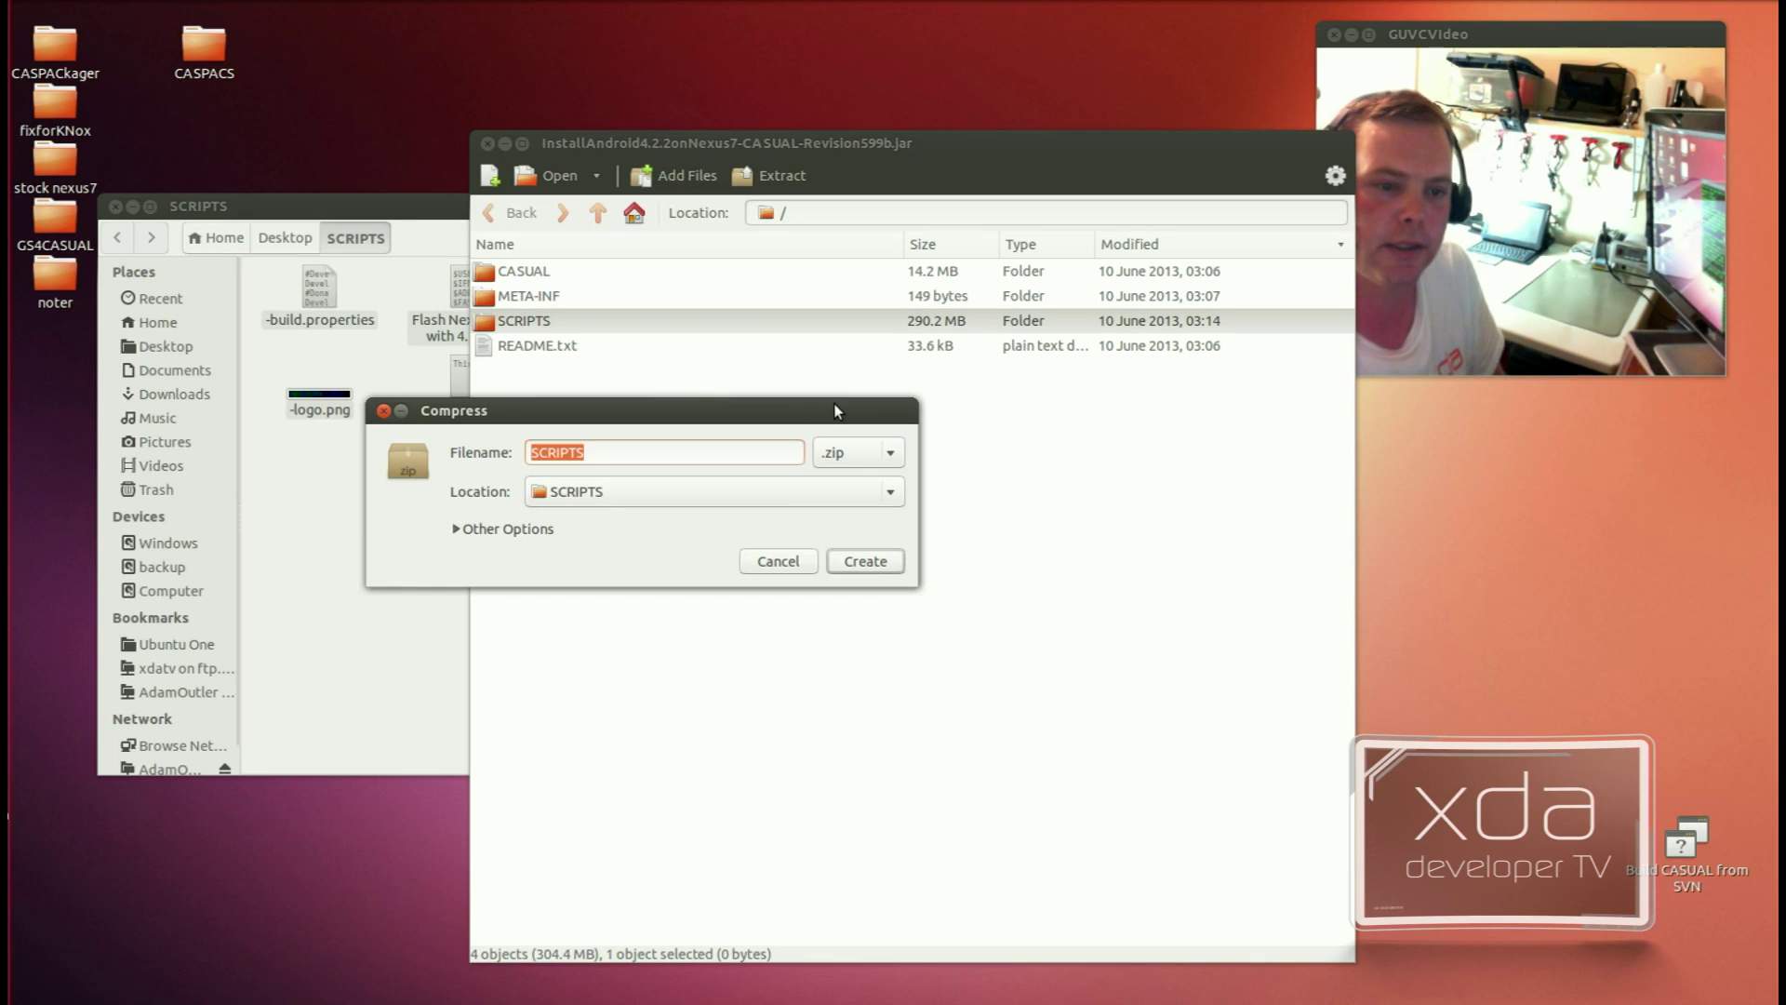
text(Nexus7CASPAC)
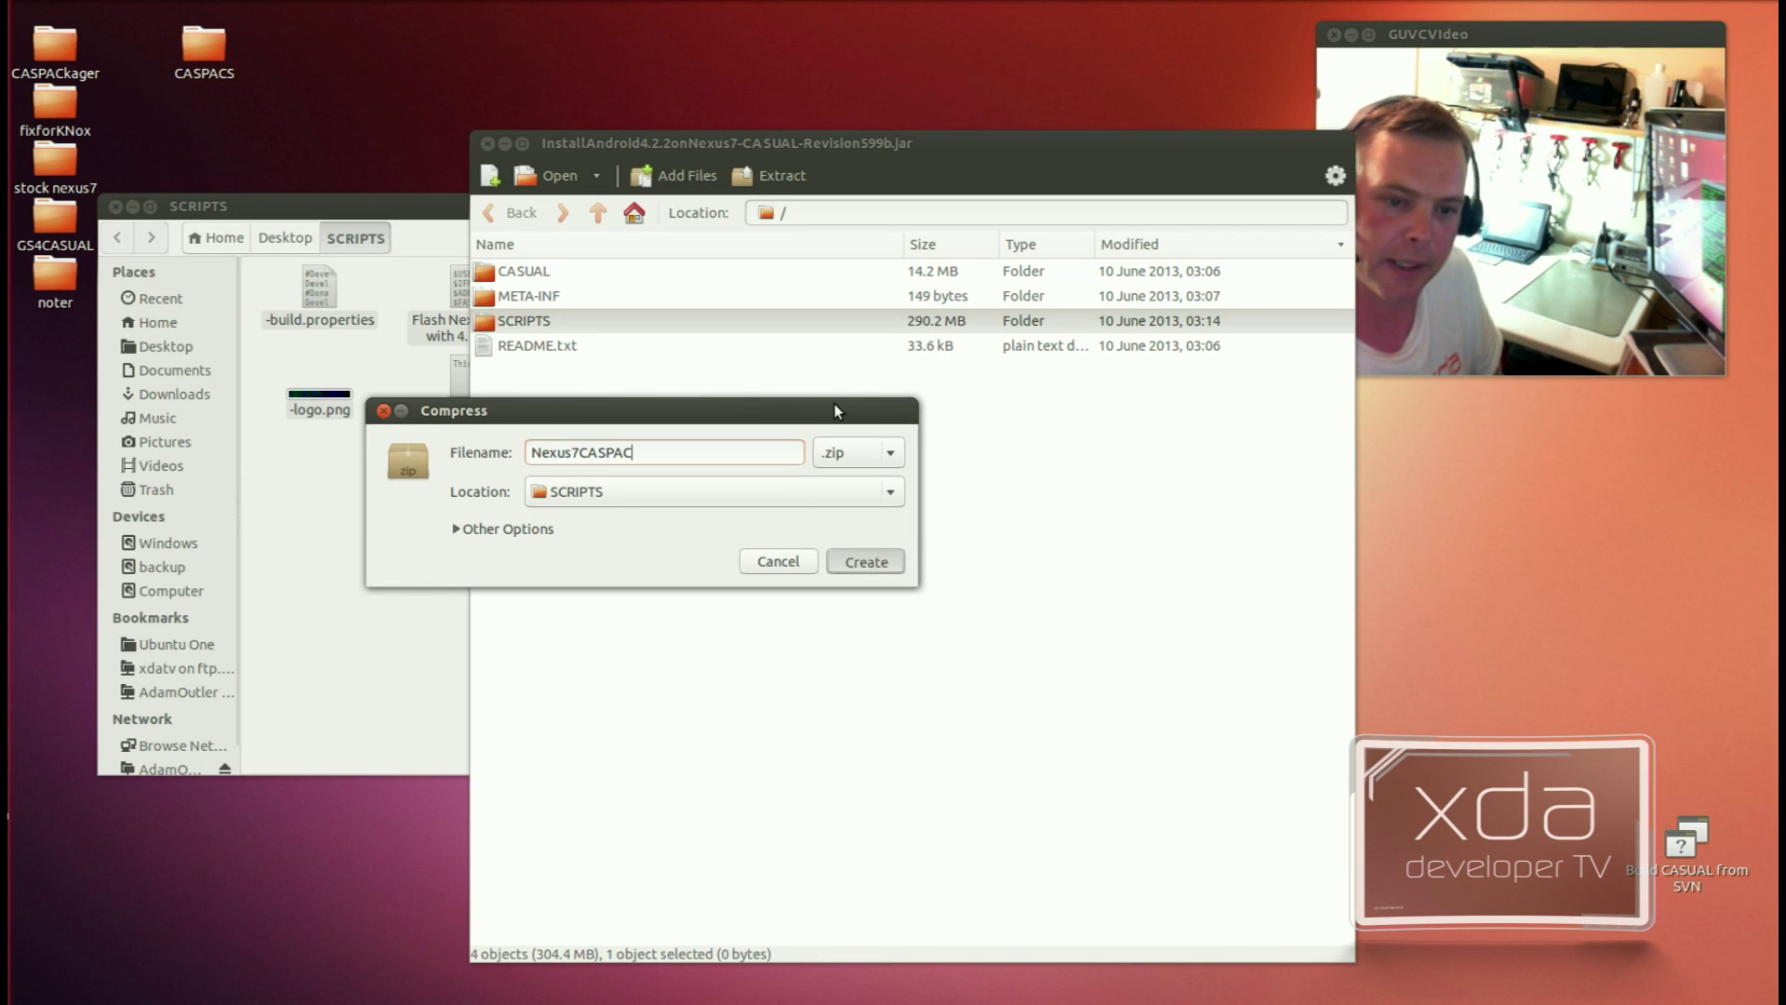
key(Return)
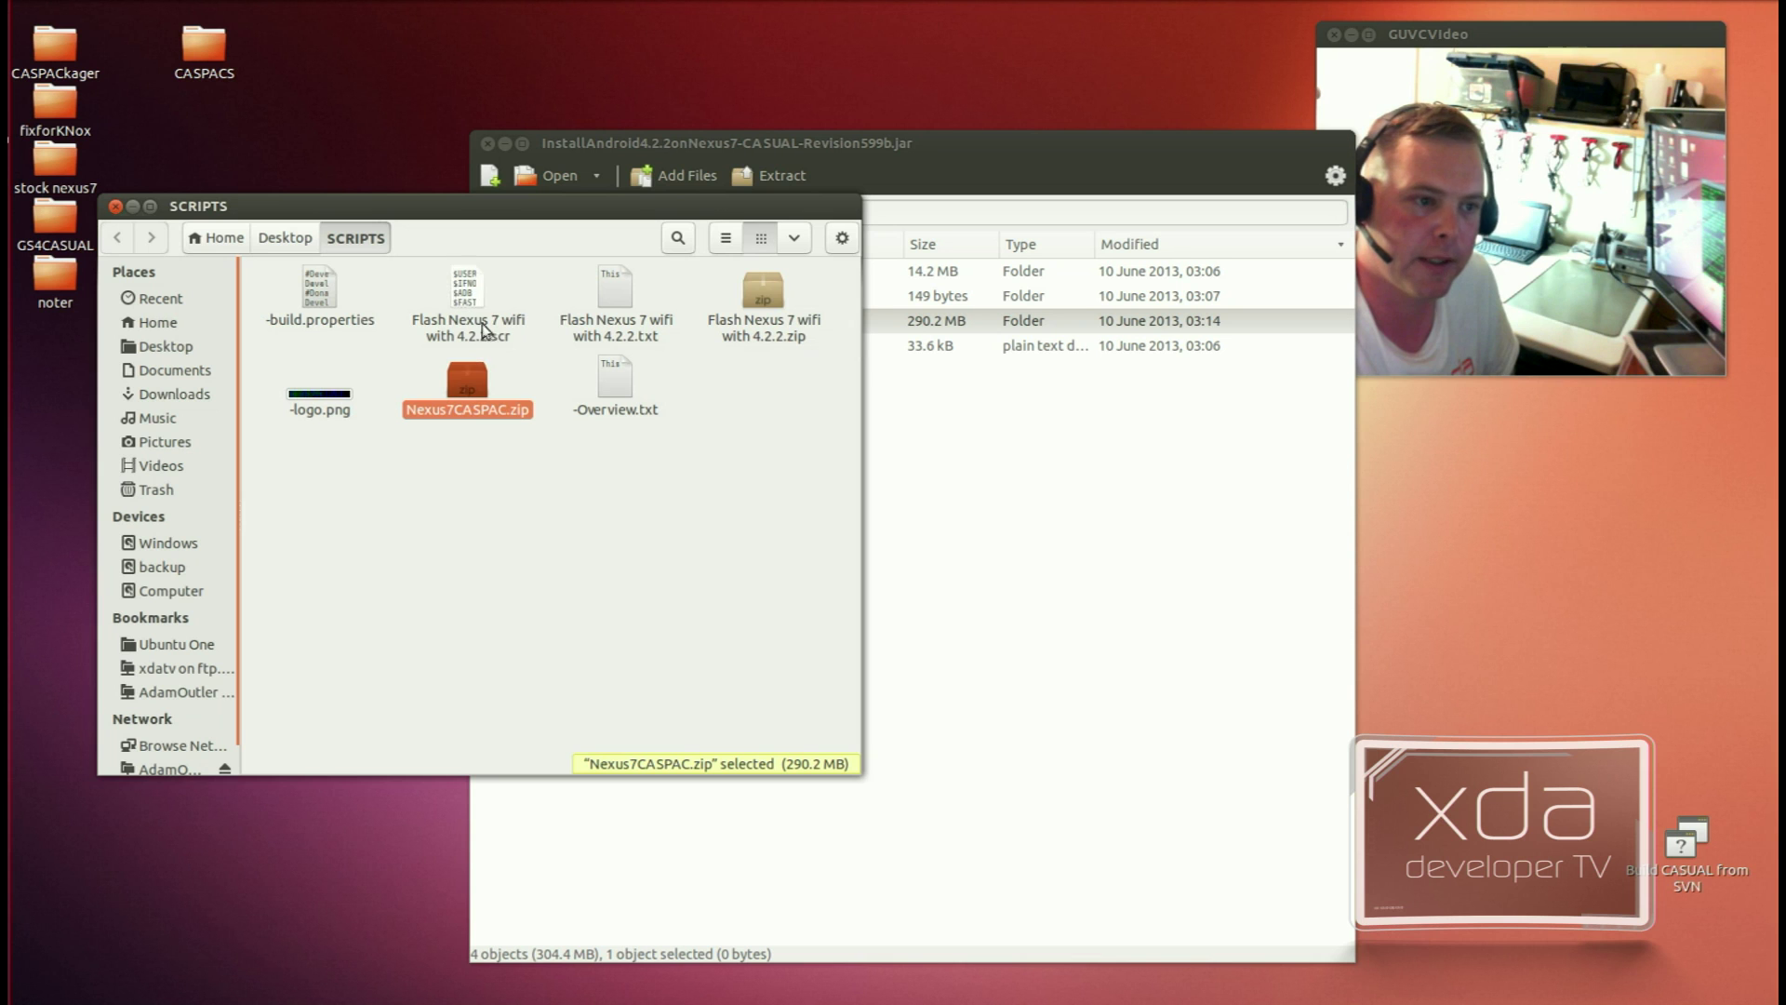
Step: Open Nexus7CASPAC.zip in Archive Manager, examine its file list and close the archive
double_click(471, 377)
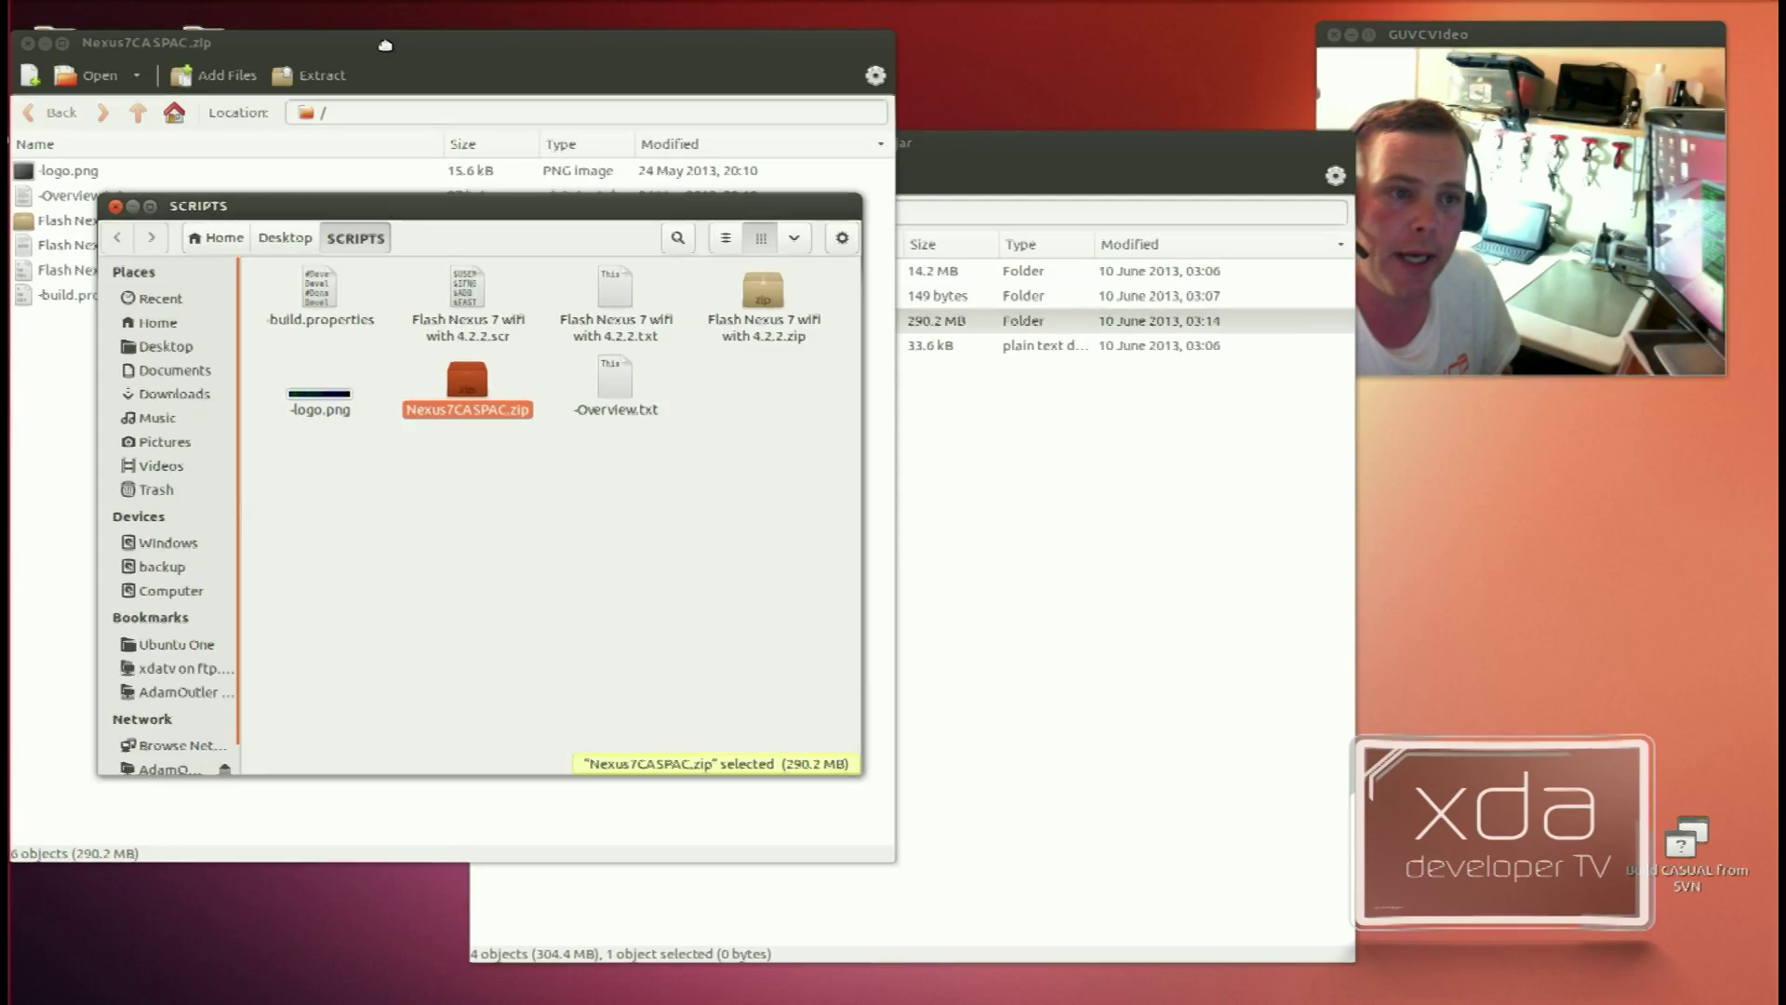
drag(389, 53, 752, 157)
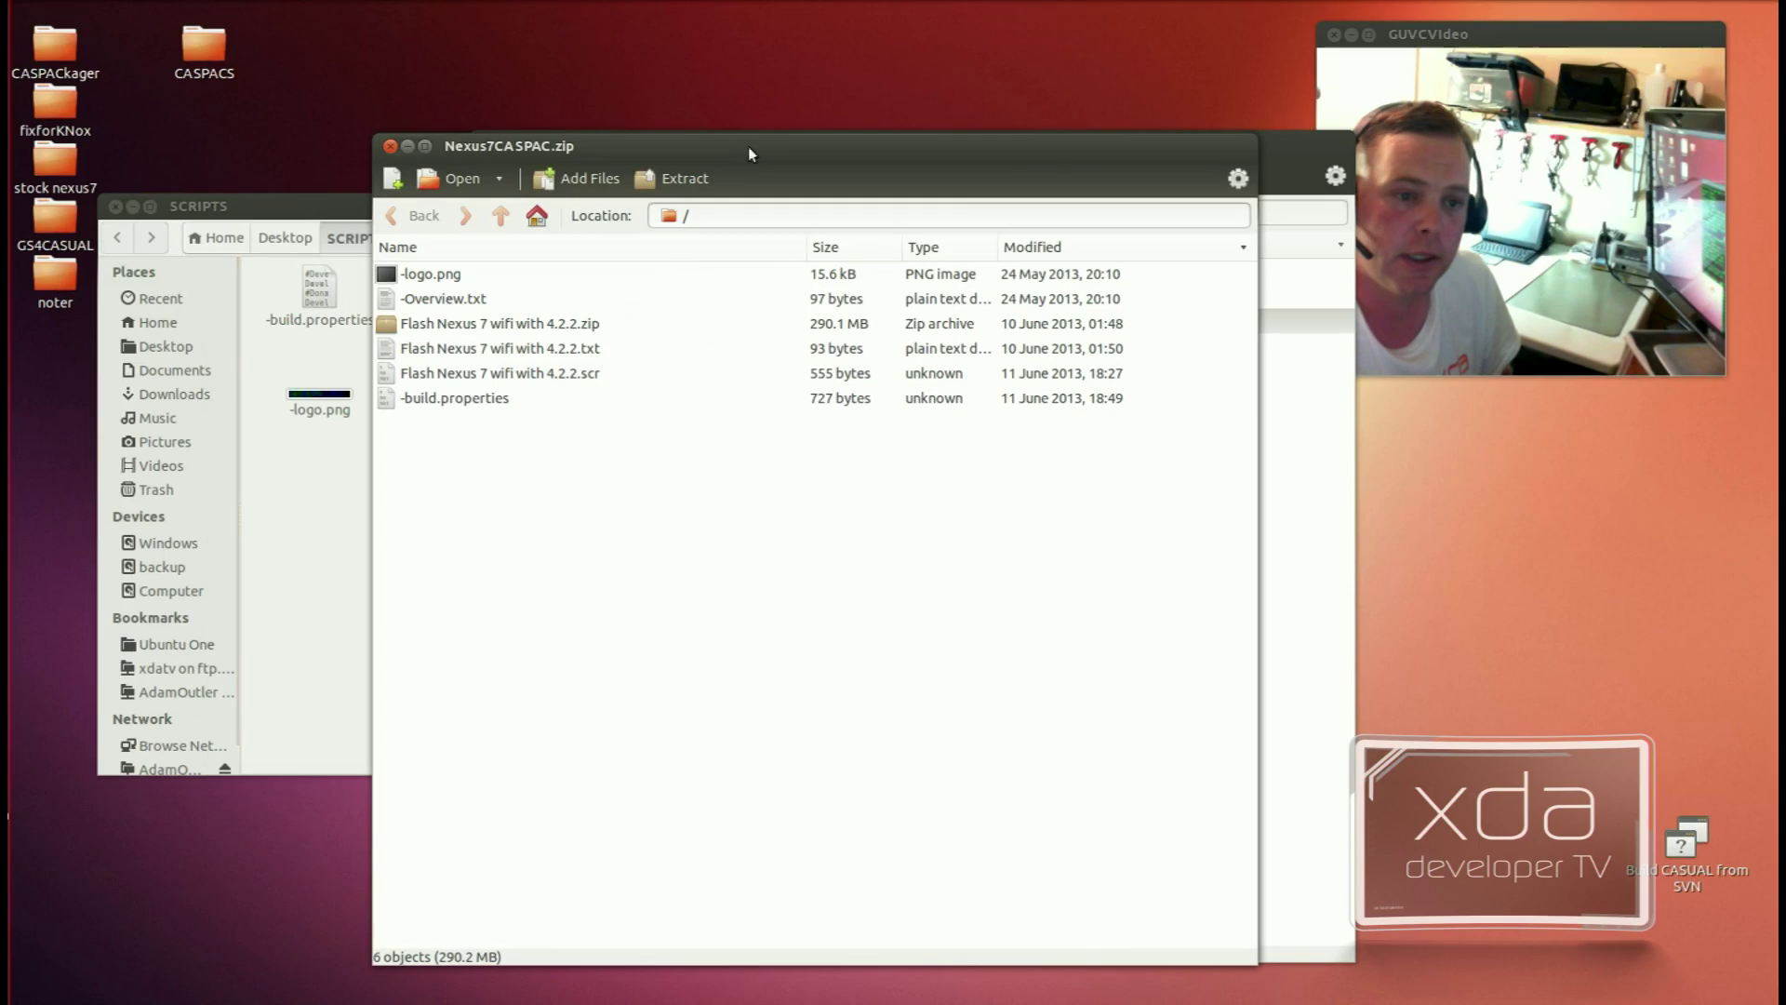
click(390, 146)
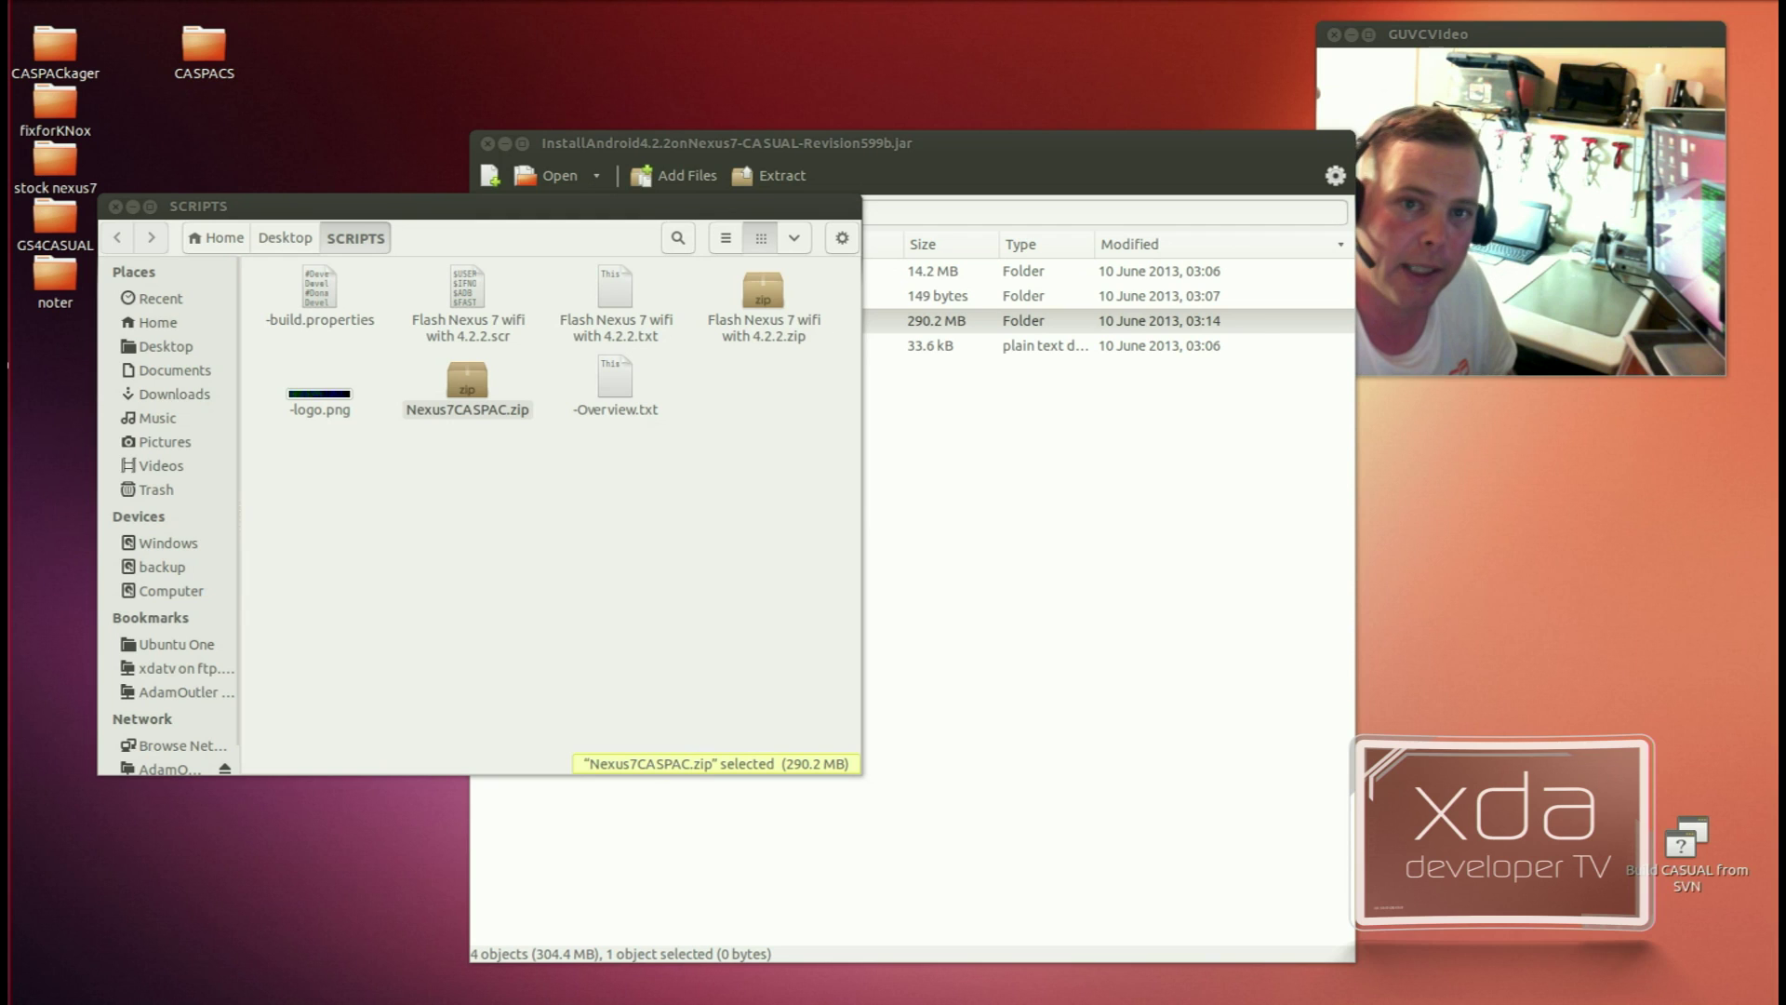
Step: In a new terminal, run ./PackagerDist.jar without options, and again with --CASPAC ./SCRIPTS/Nexus7CASPAC.zip --type "XDADEV"
key(ctrl+alt+t)
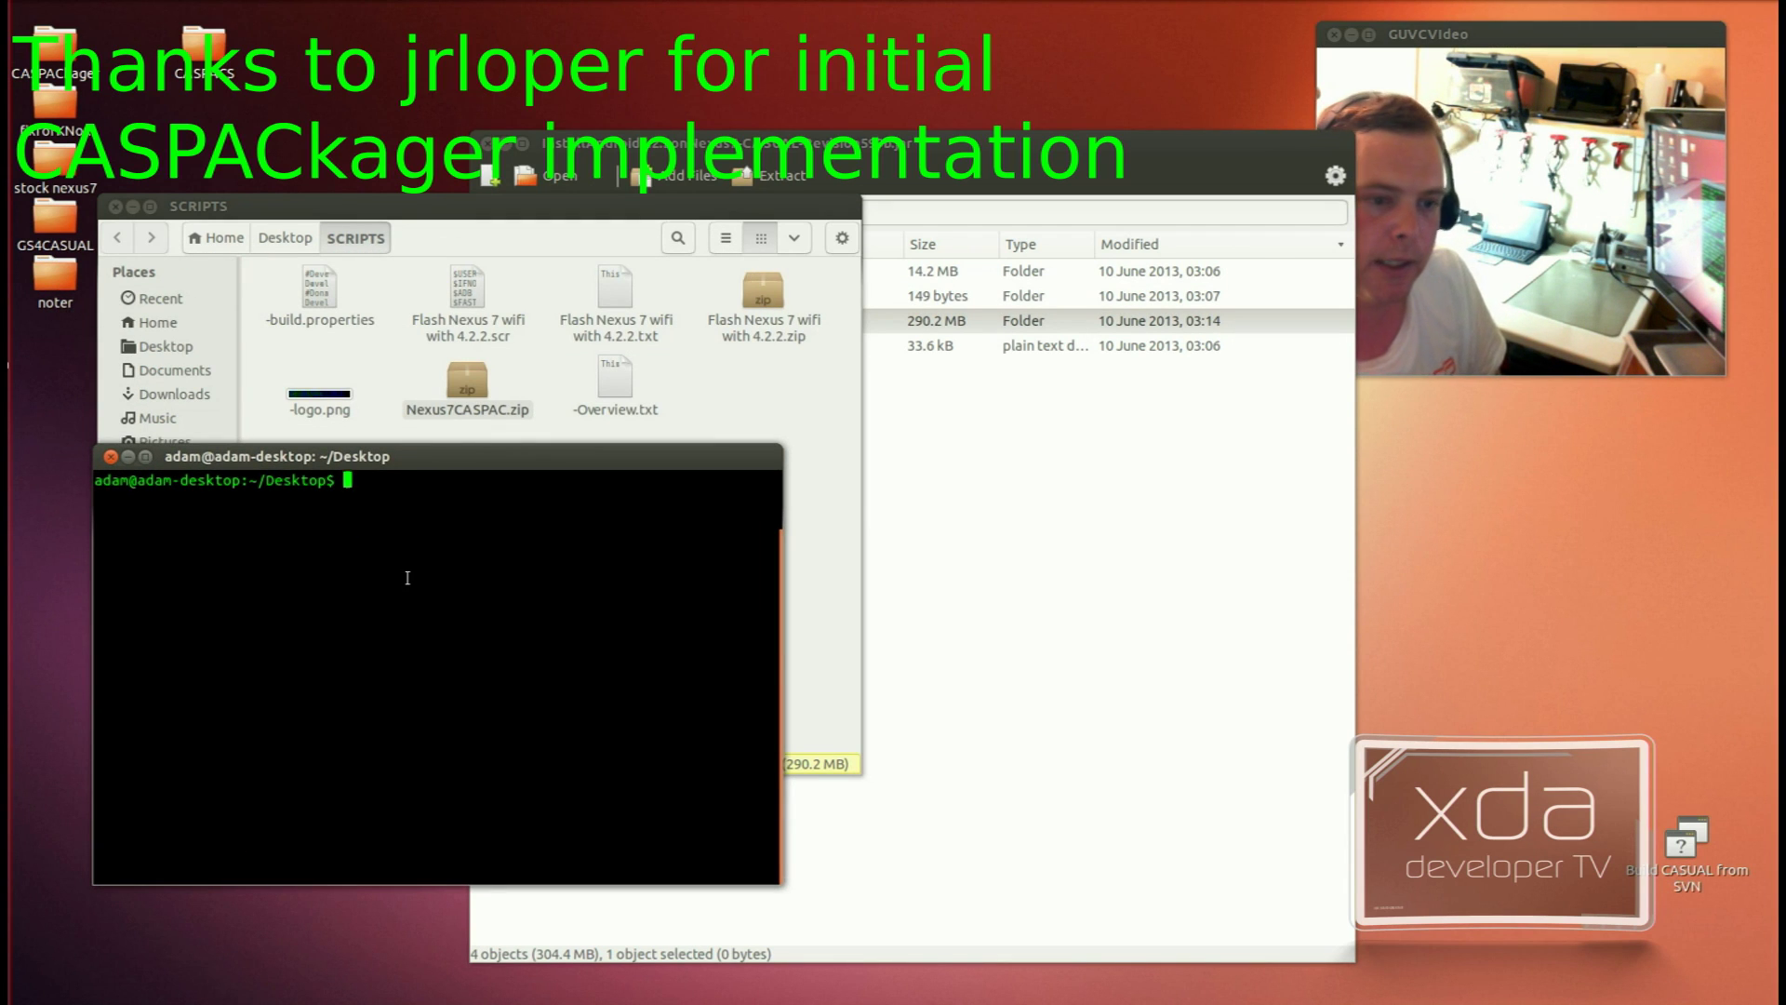
text(./PackagerDist.jar)
key(Return)
key(Up)
text(--CASPAC ./SCRIPTS/Nexus7CASPAC.zip --type "XDADEV")
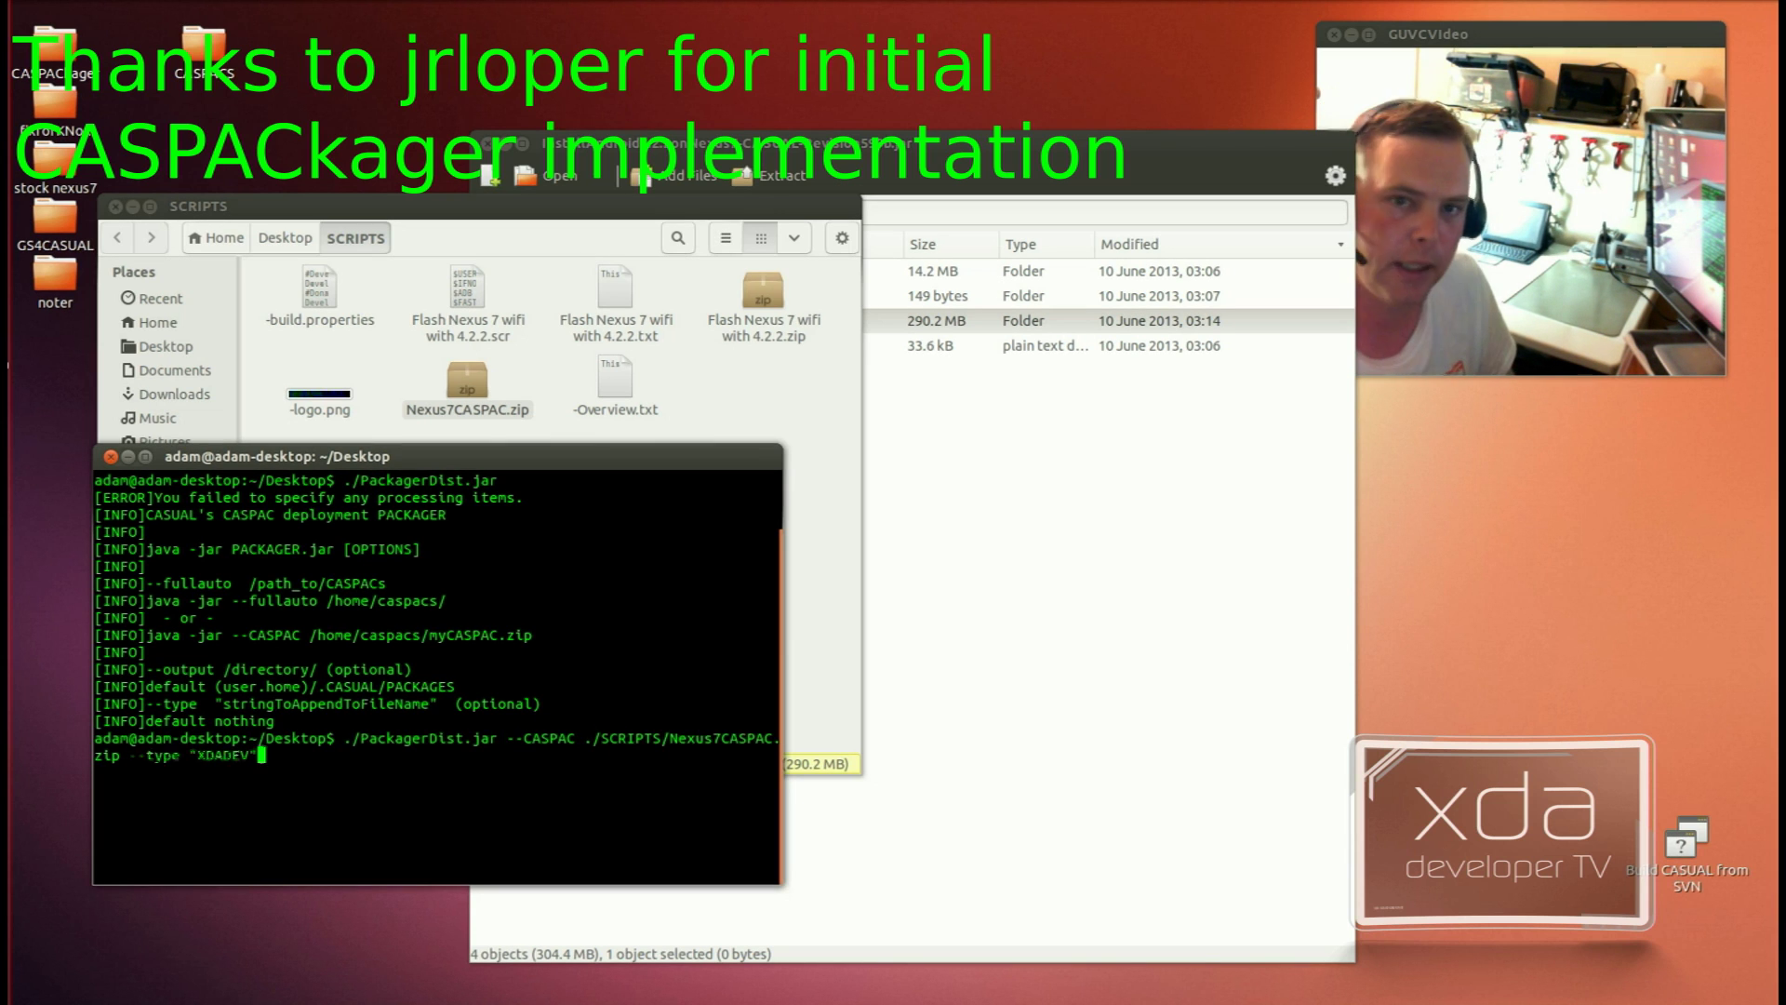
key(Return)
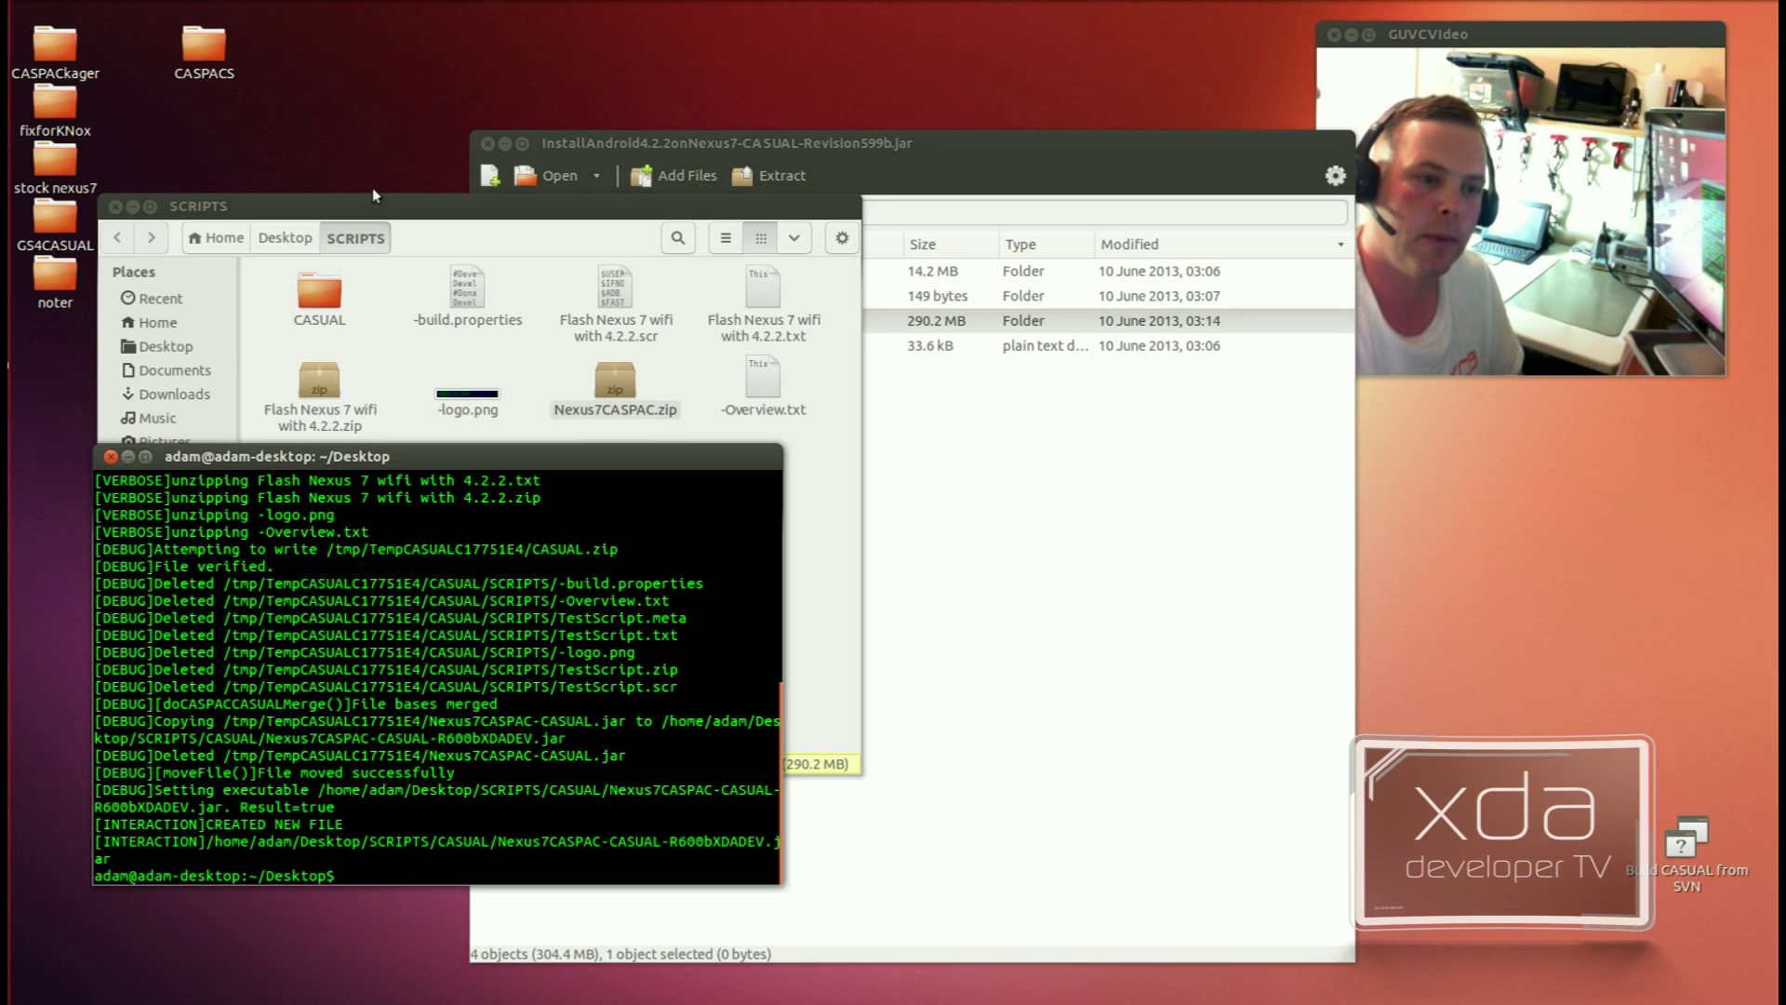
Step: Open the CASUAL output folder and launch Nexus7CASPAC-CASUAL-R600bXDADEV.jar with OpenJDK Java 7 Runtime
double_click(326, 288)
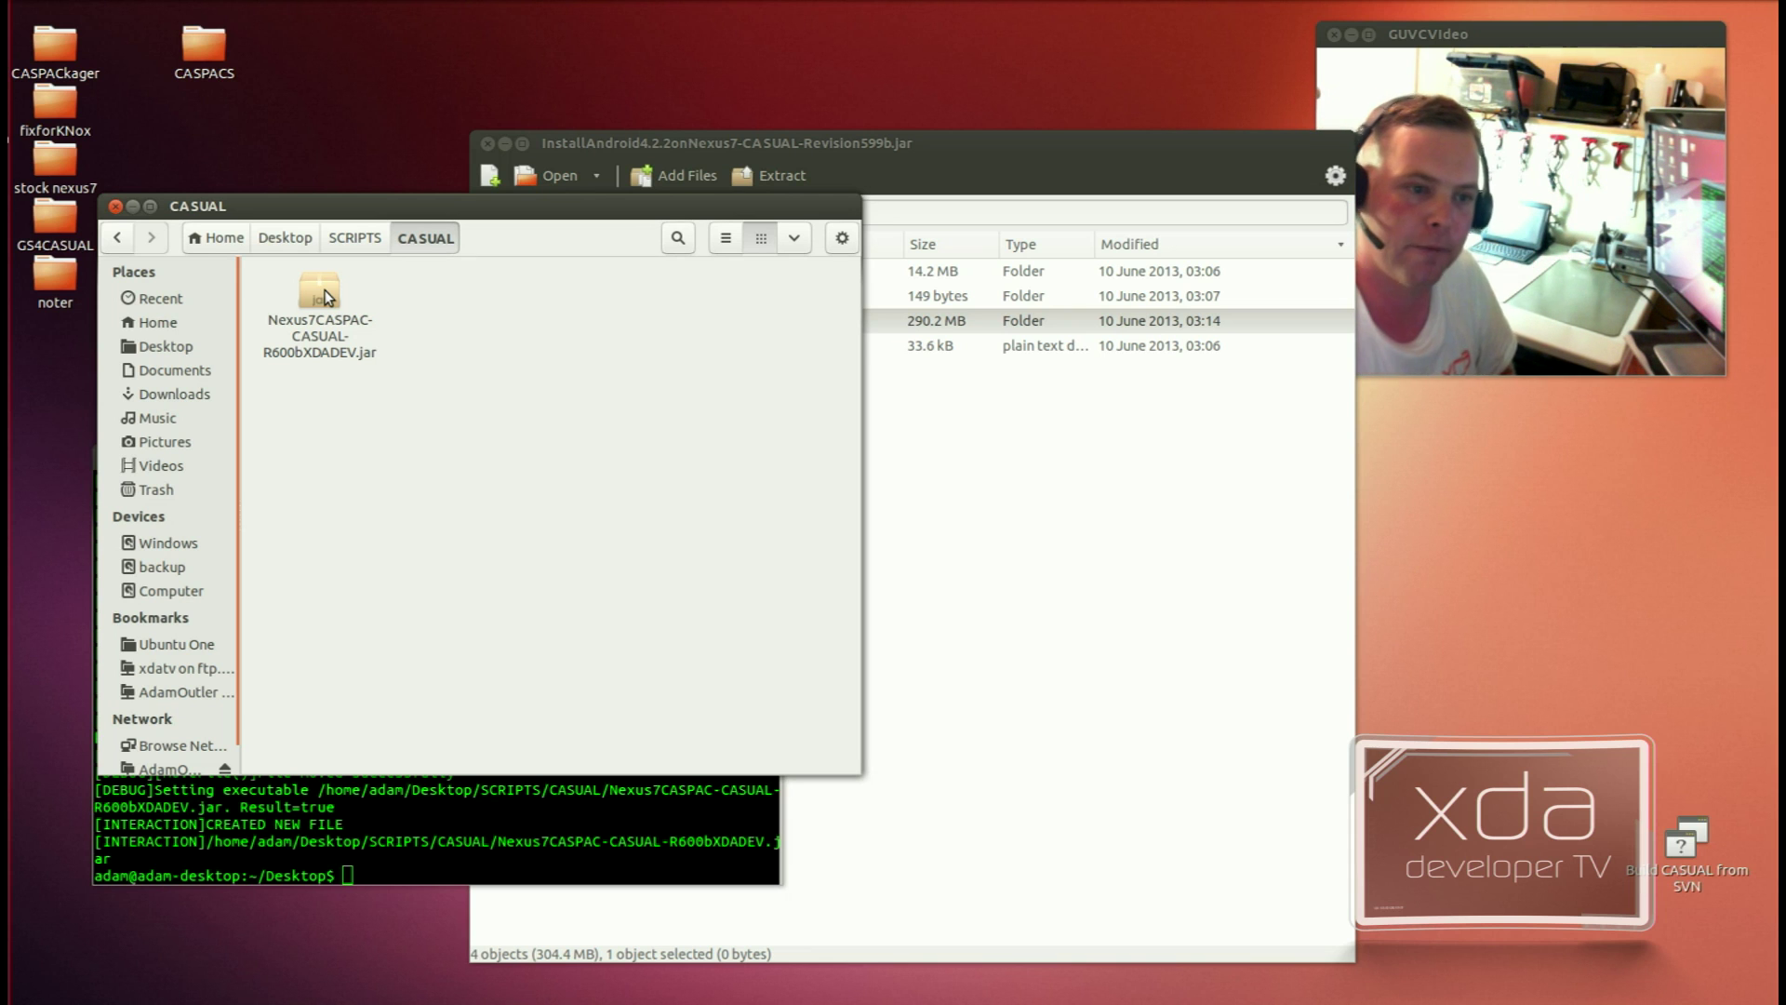
right_click(328, 298)
mouse_move(523, 345)
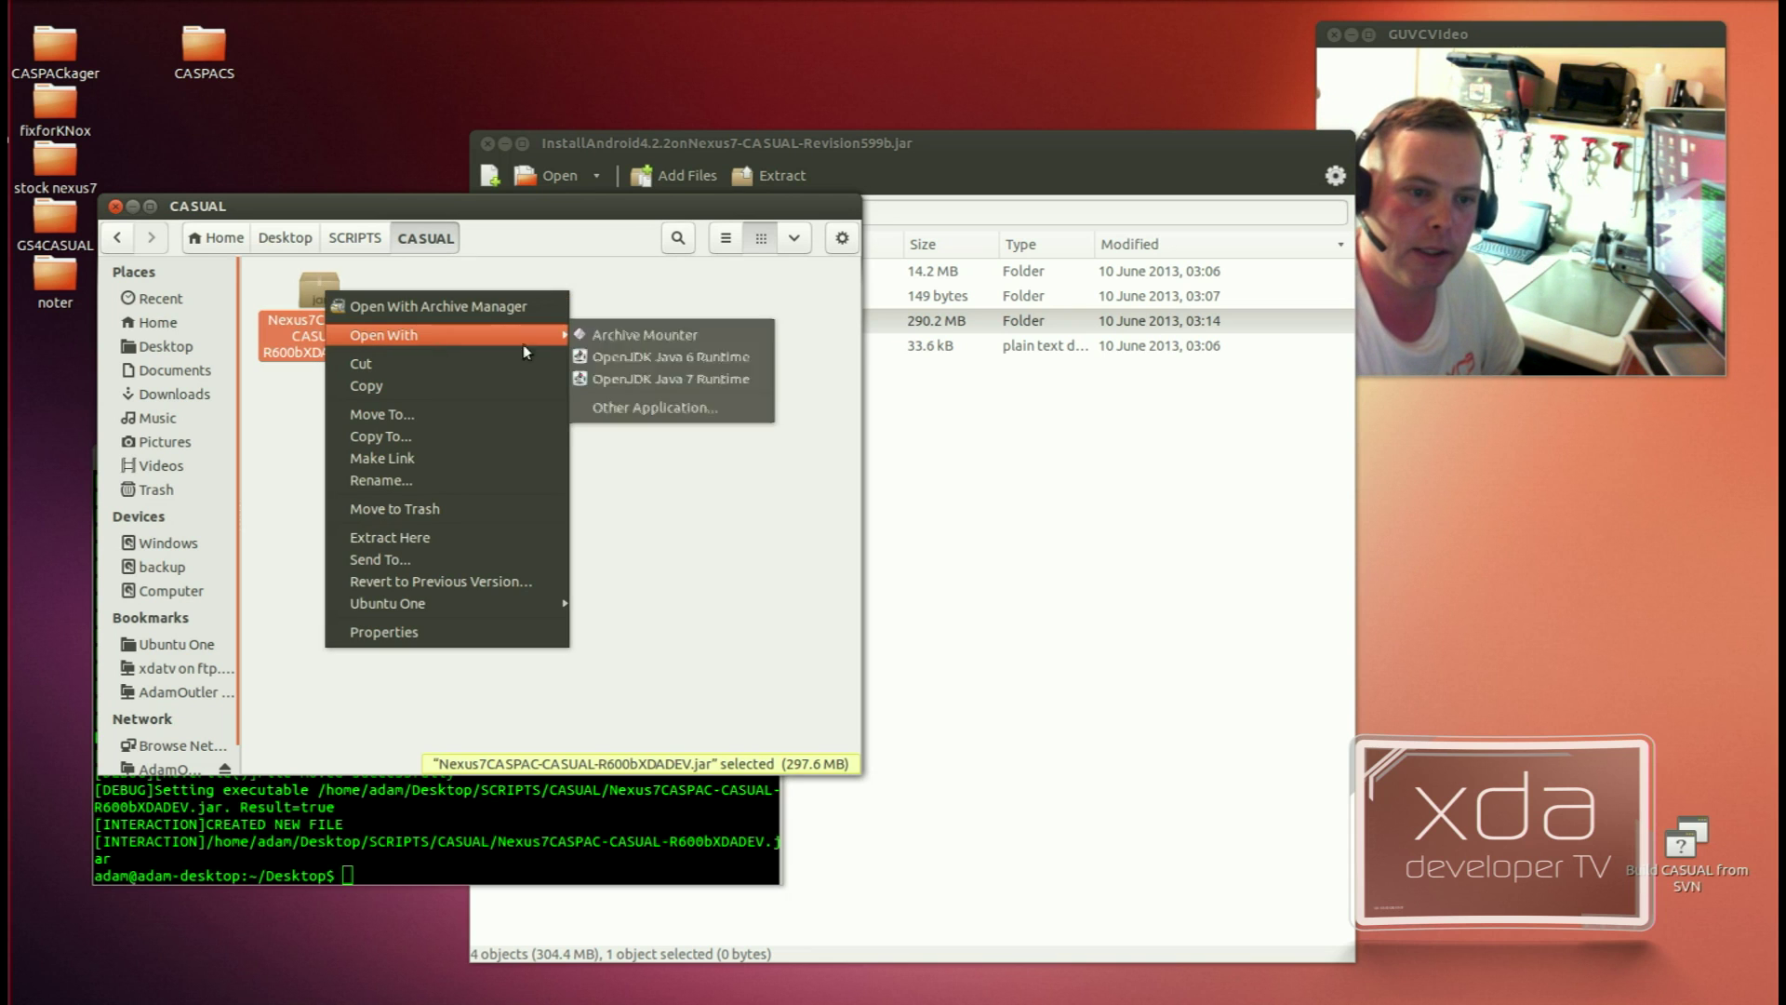
click(677, 380)
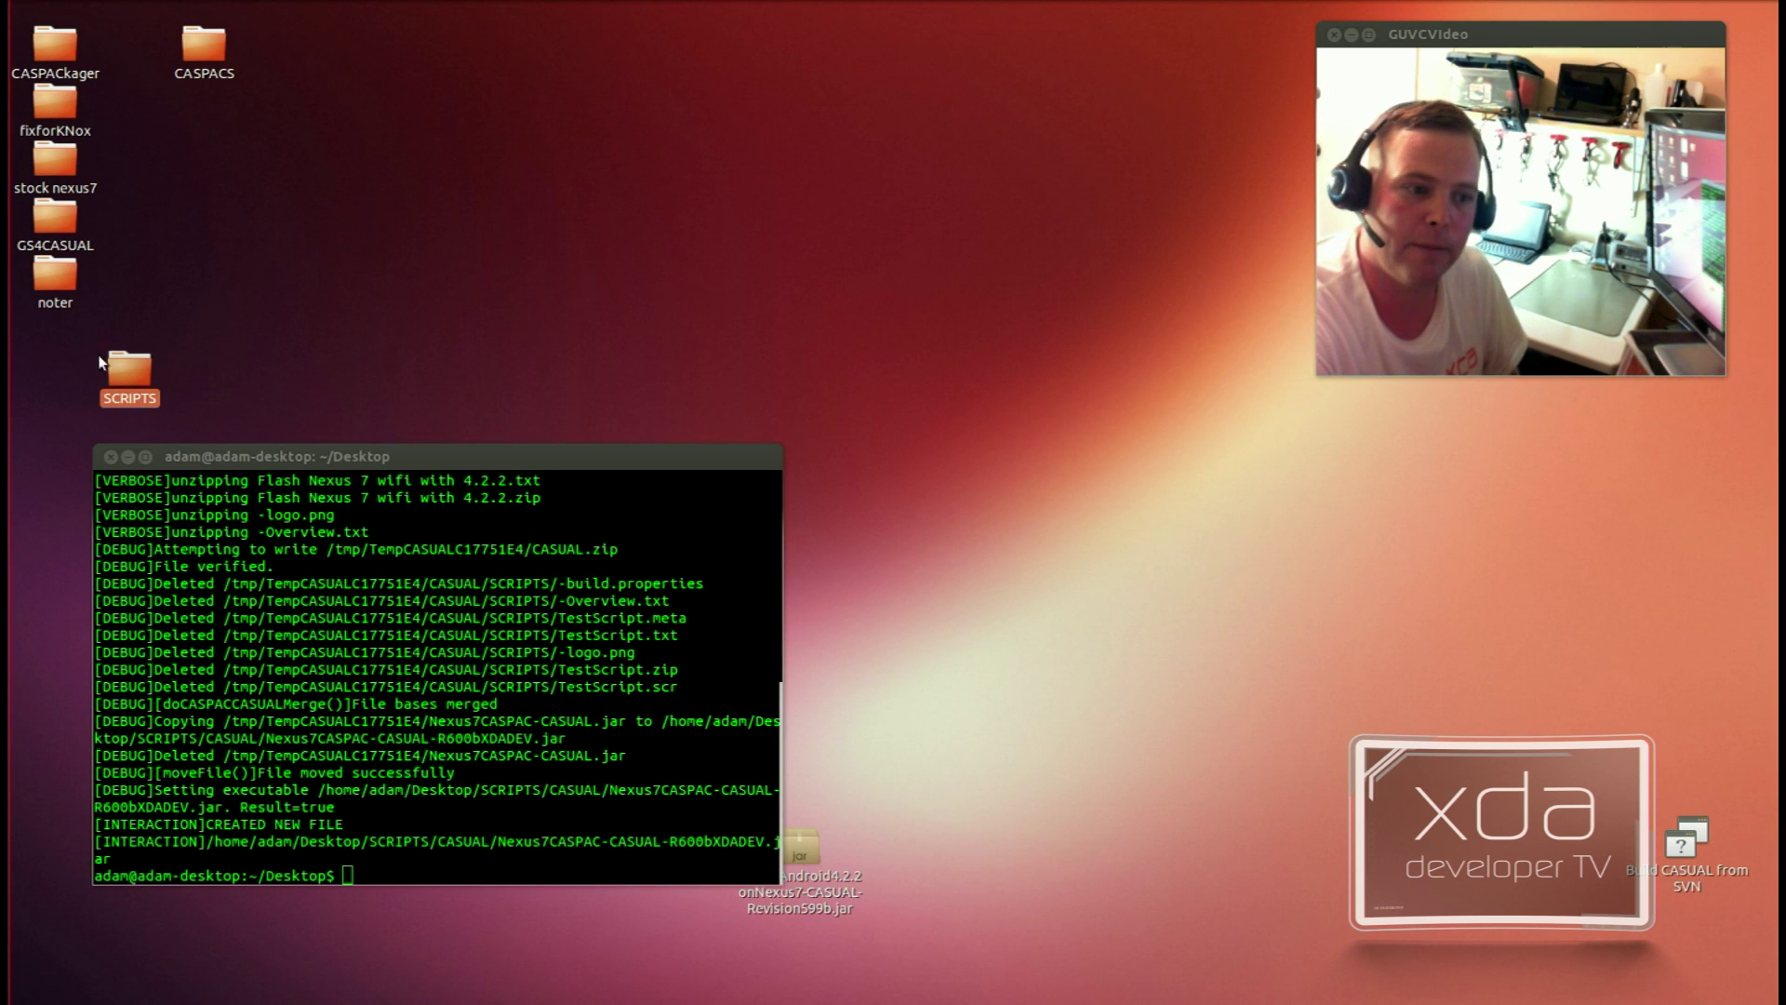
Step: Reopen the SCRIPTS folder from the desktop, view its CASUAL subfolder and return to select the files beside it
double_click(112, 366)
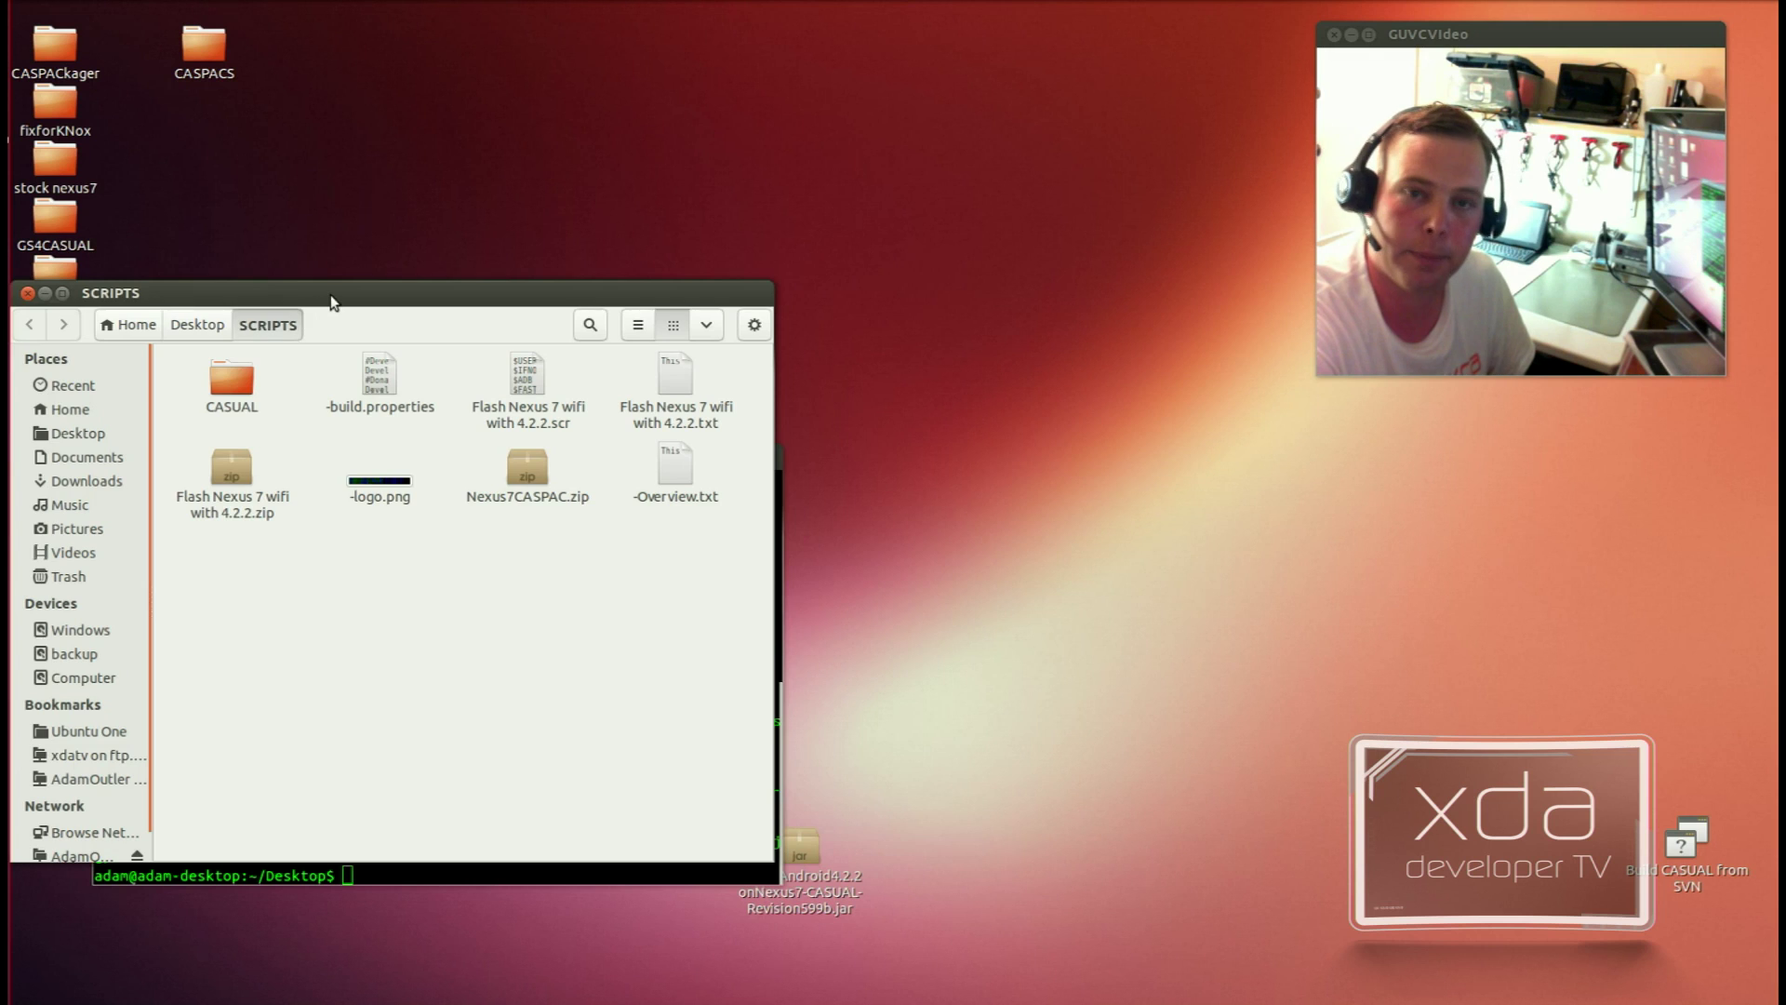
drag(332, 301, 844, 170)
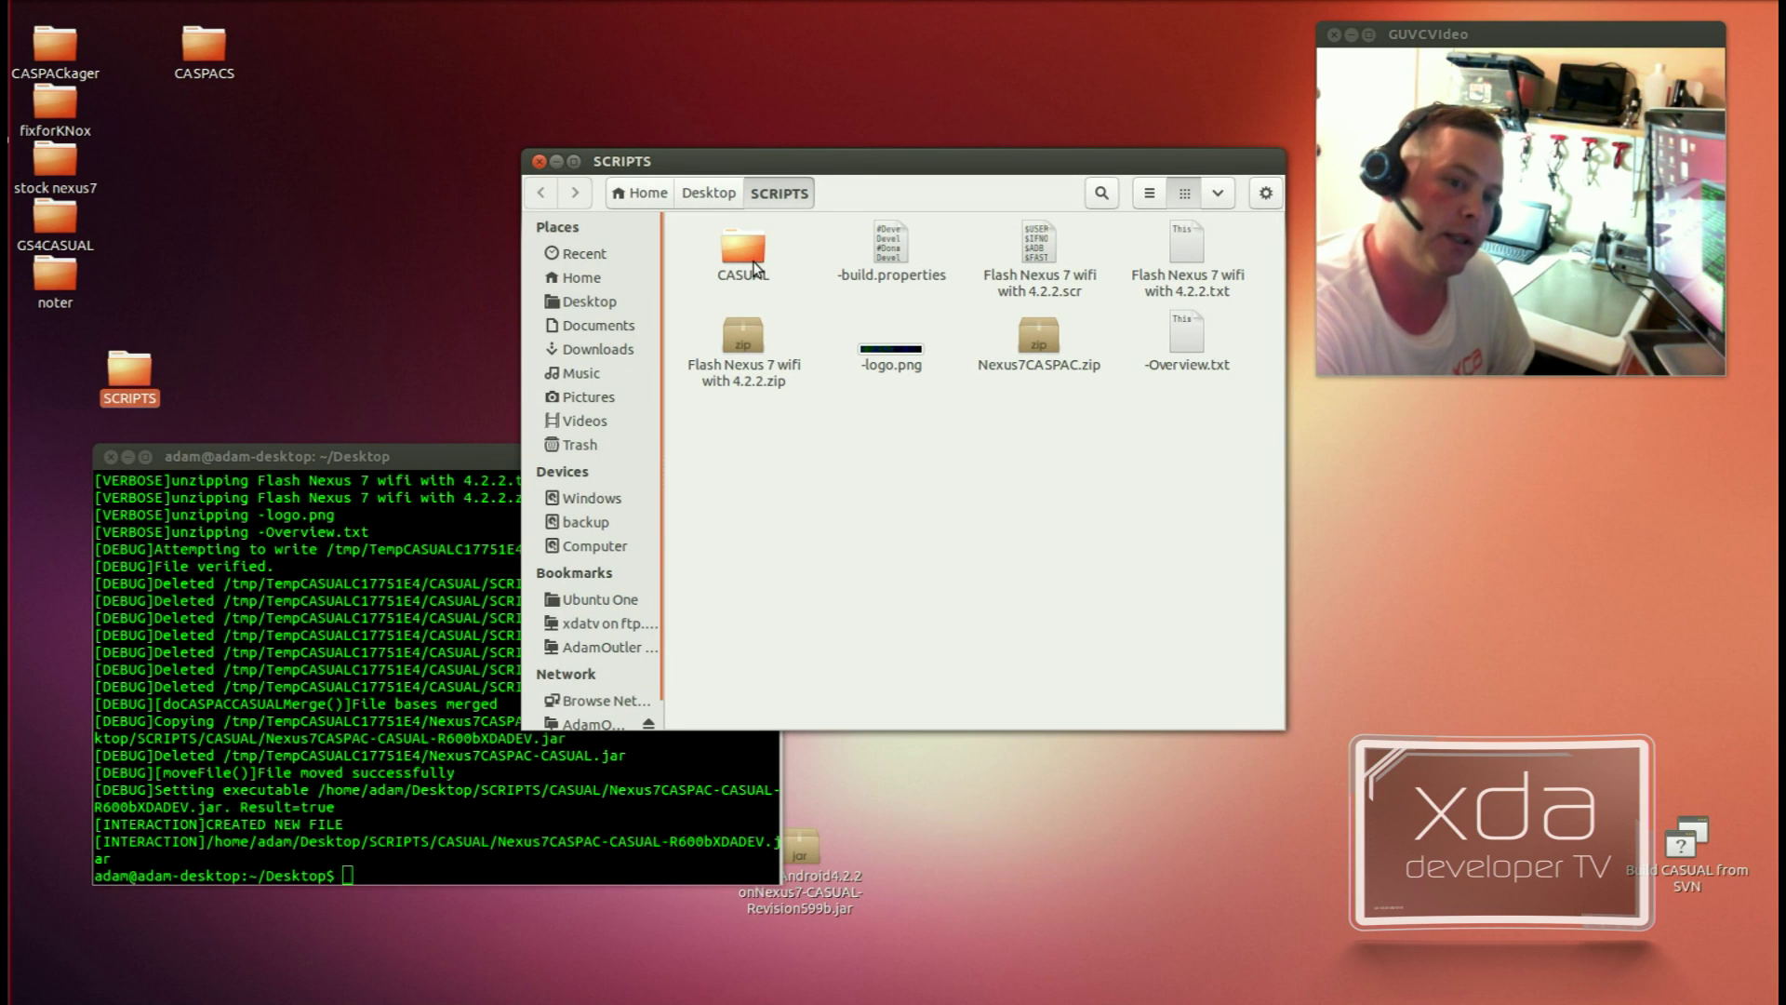
double_click(754, 268)
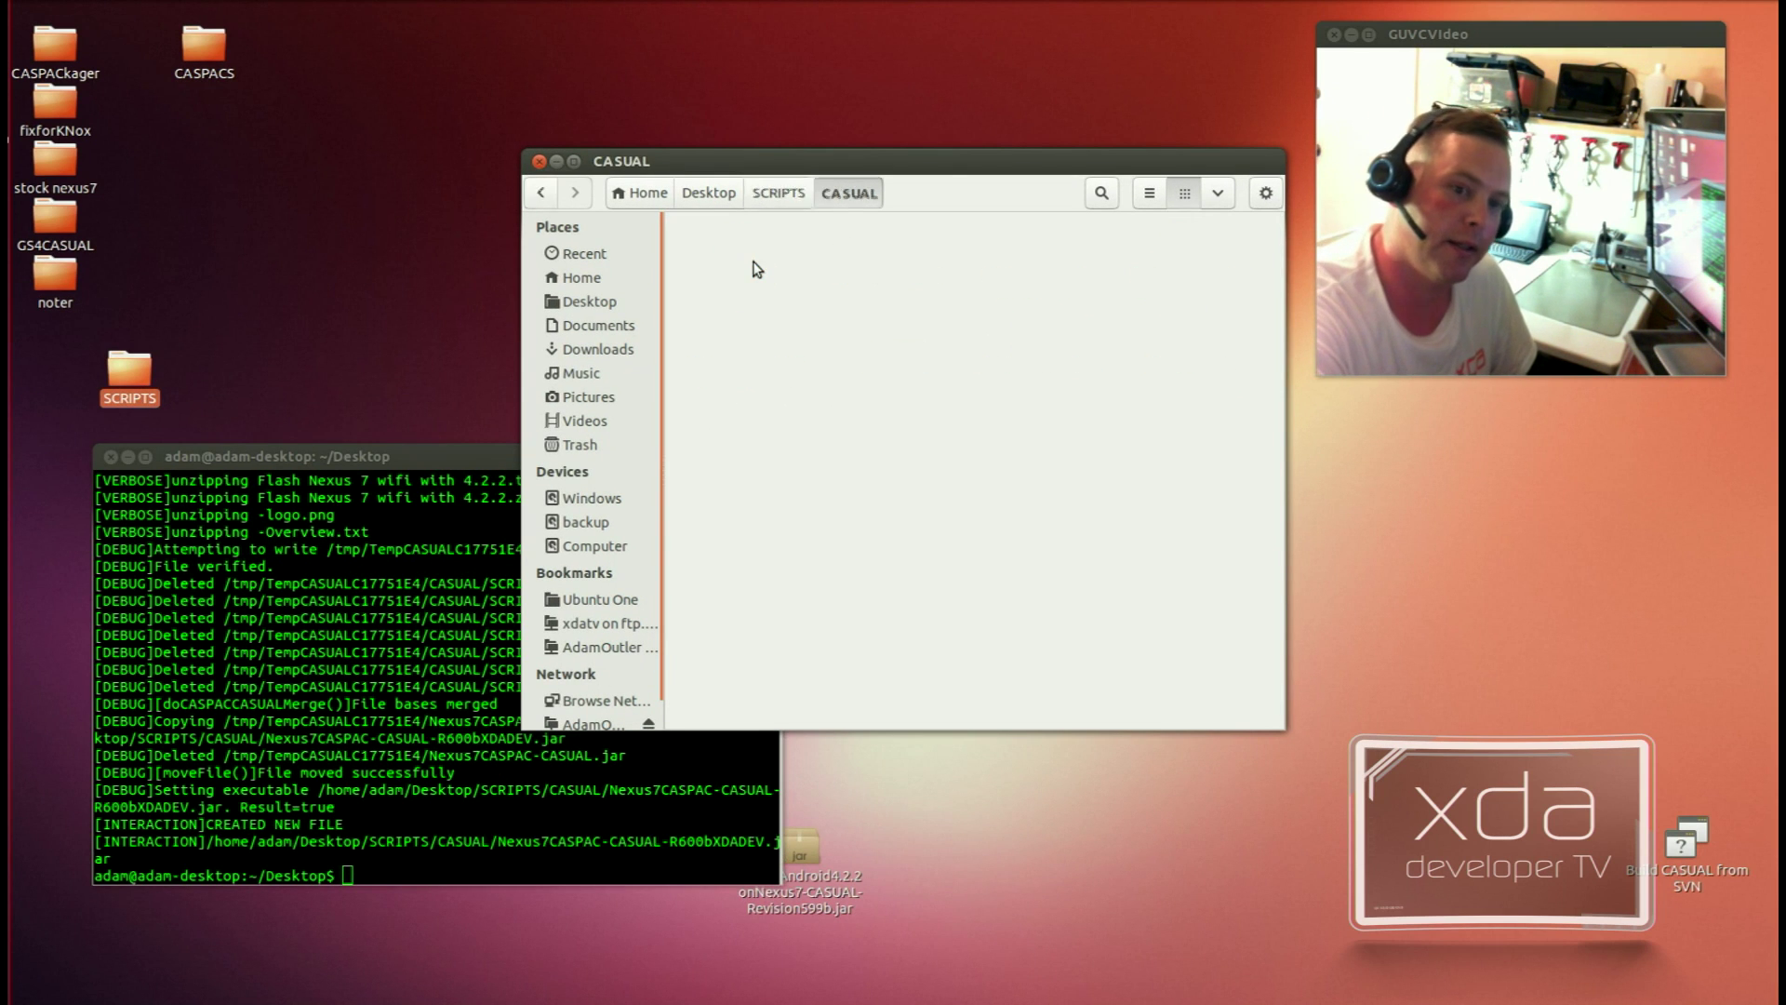
click(785, 193)
drag(852, 487, 1195, 212)
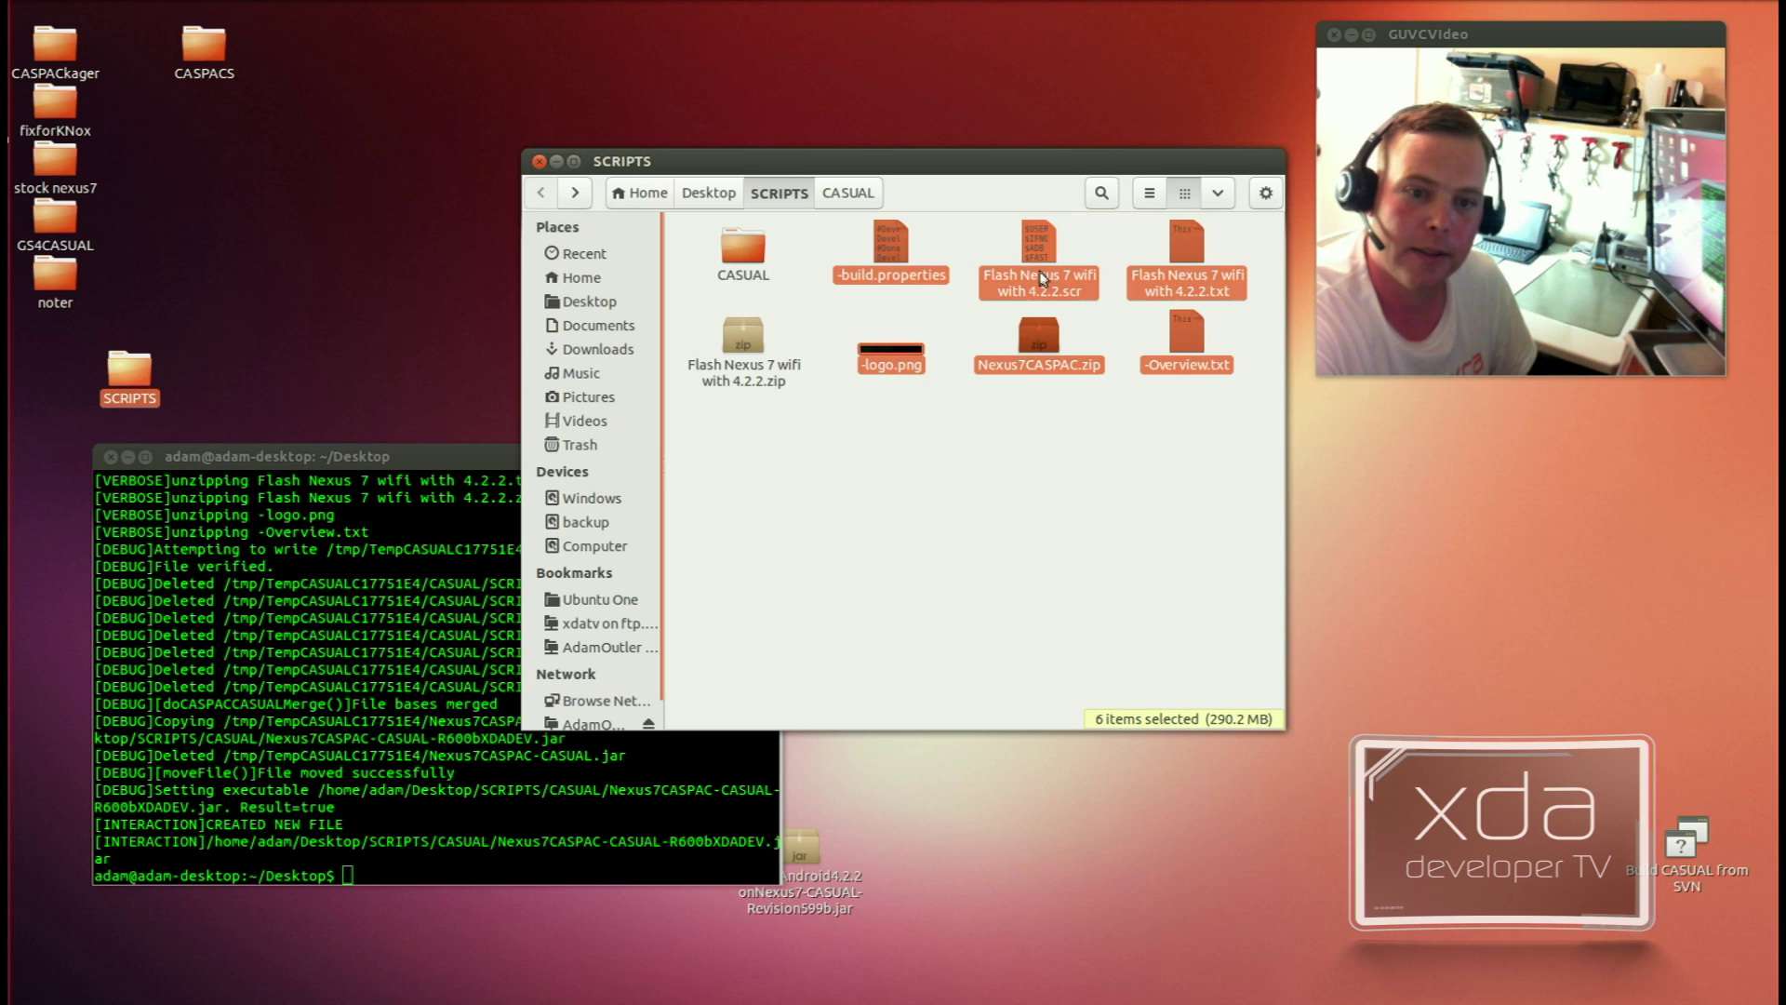
Step: In Flash Nexus 7 wifi with 4.2.2.scr, replace "akas" in nakasi on the $IFNOTCONTAINS line with "asfda", save and close the file
click(1042, 273)
double_click(1061, 268)
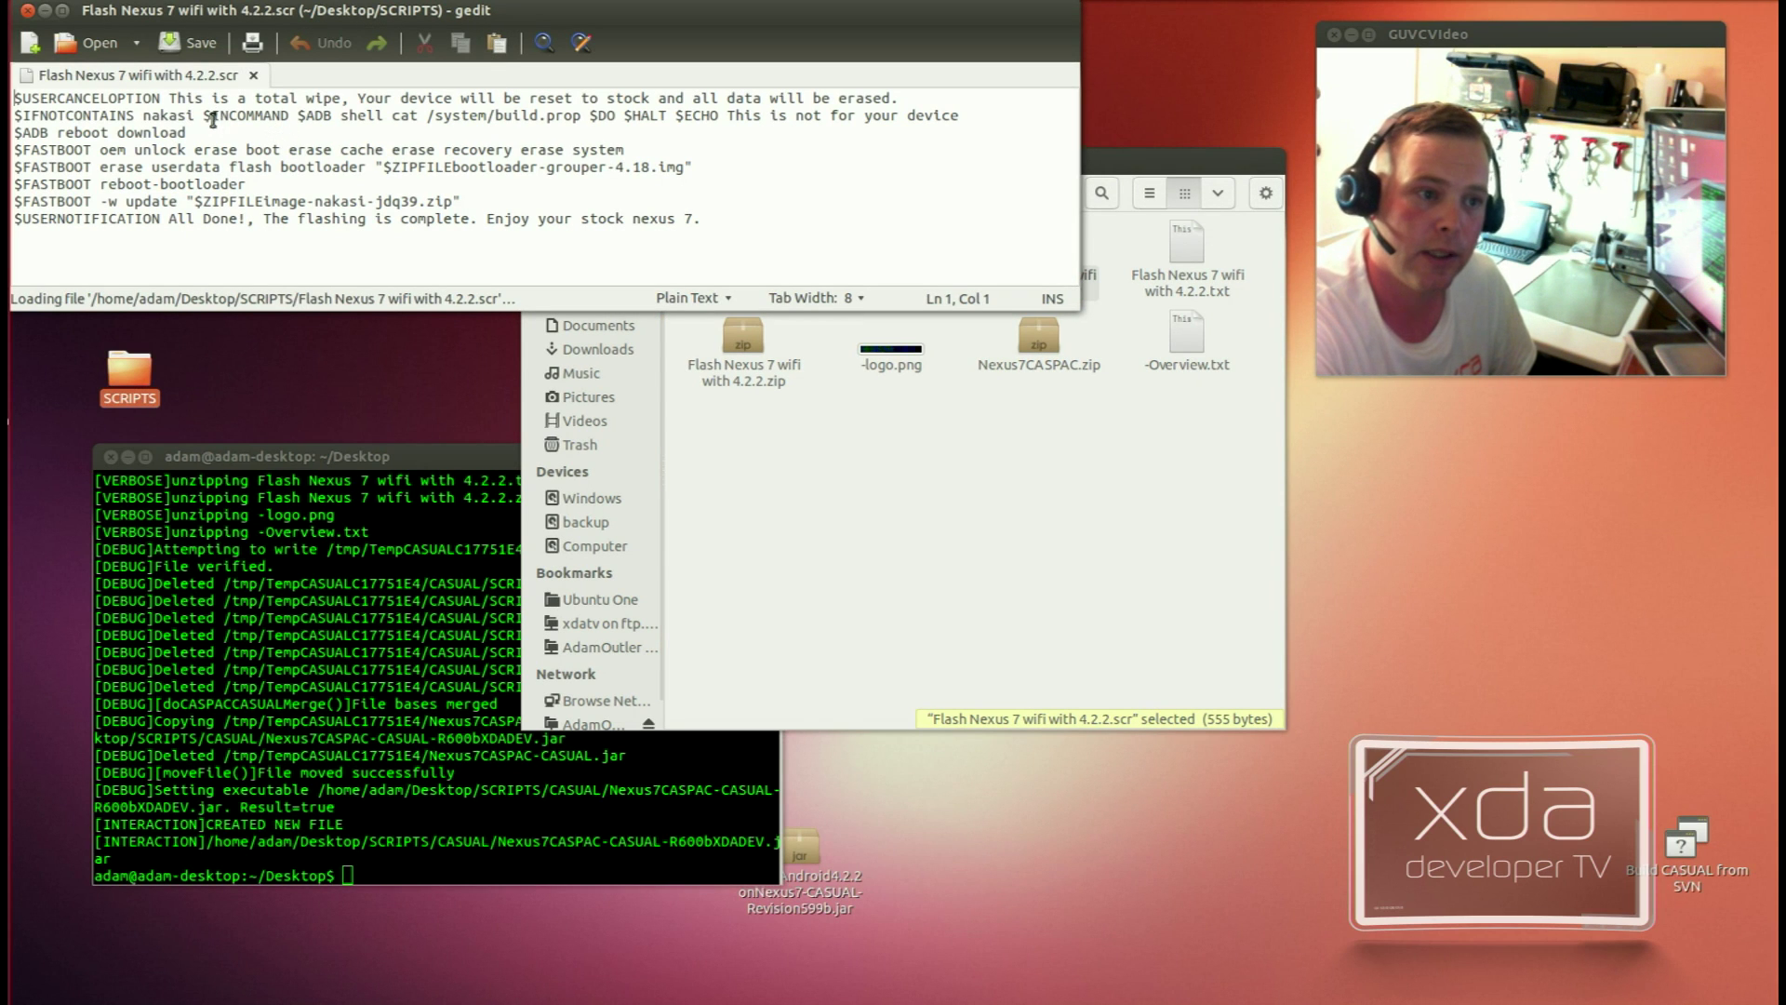
drag(186, 115, 151, 115)
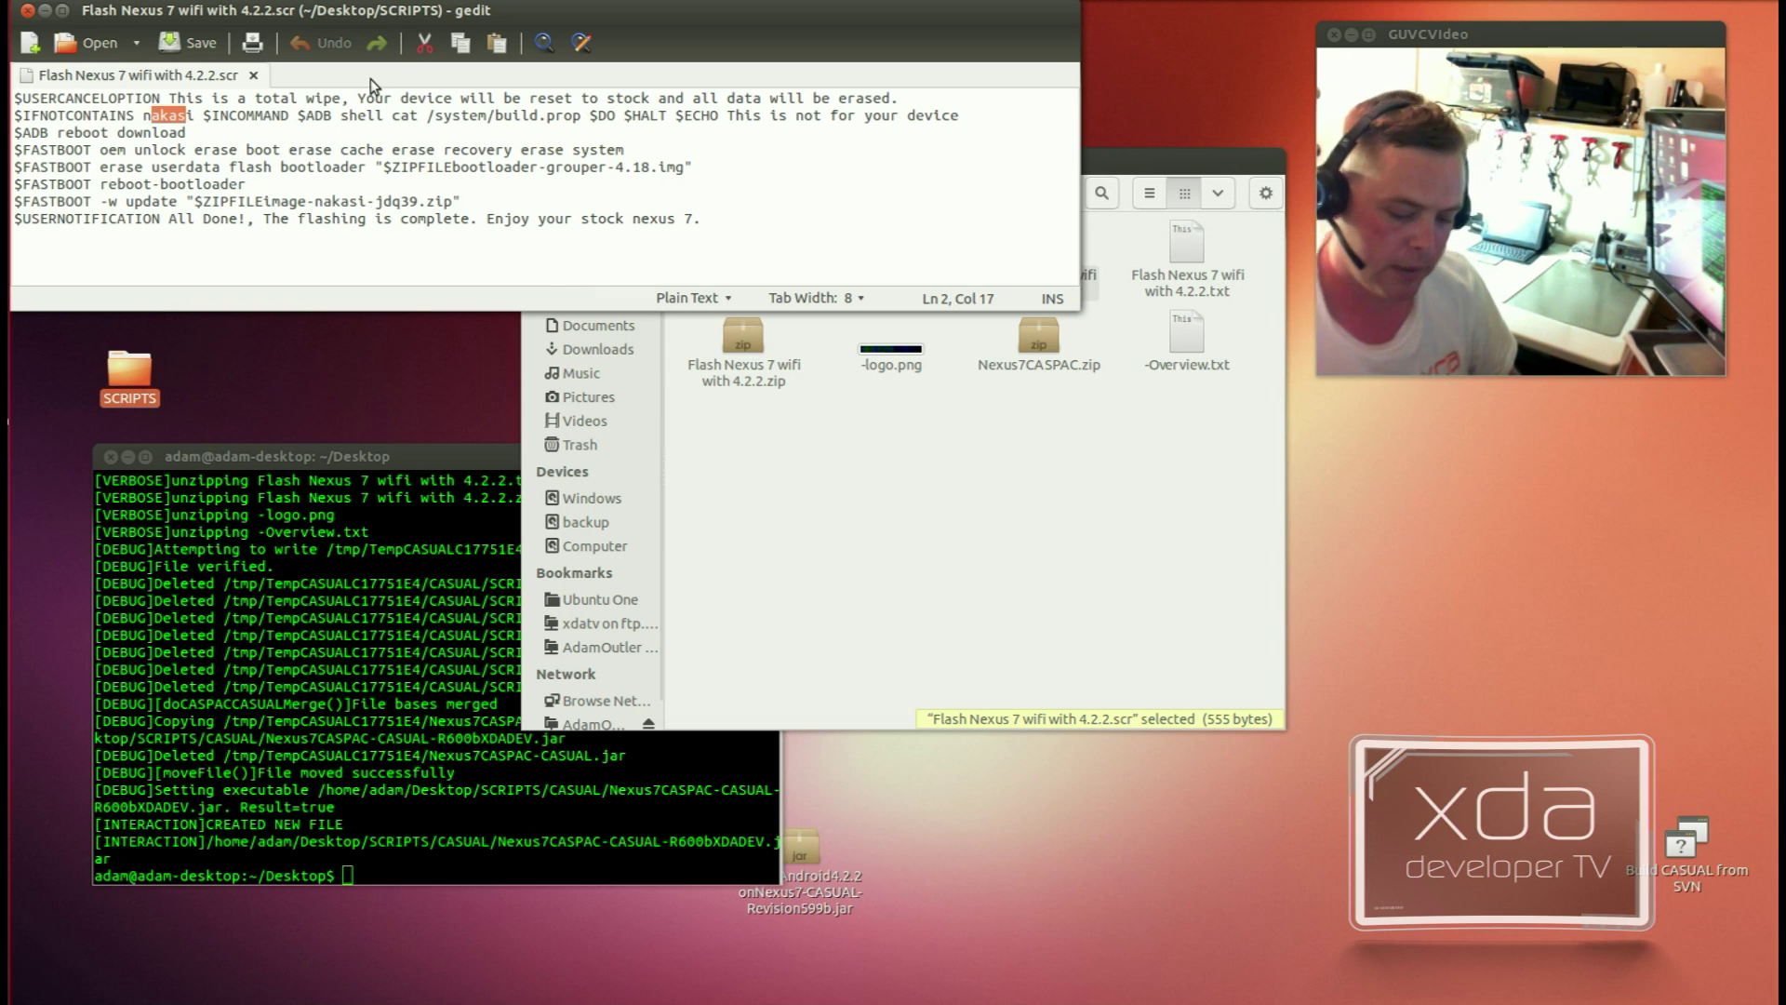
text(asfda)
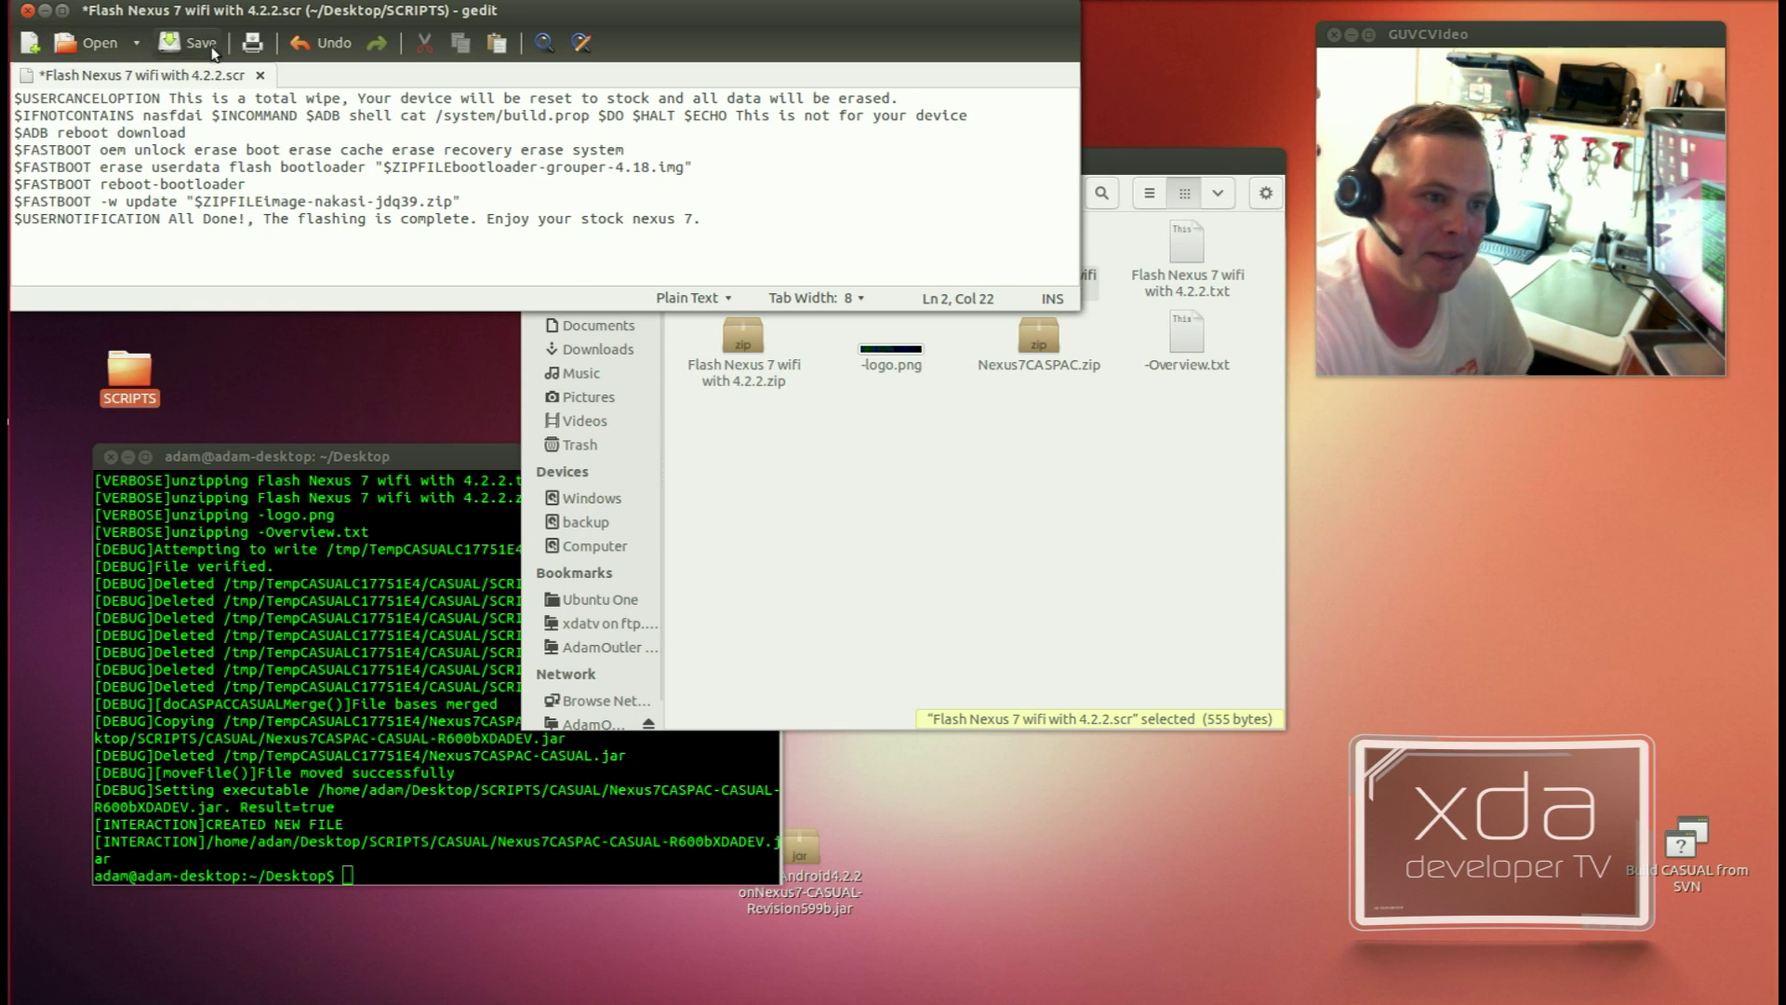
click(186, 43)
click(28, 10)
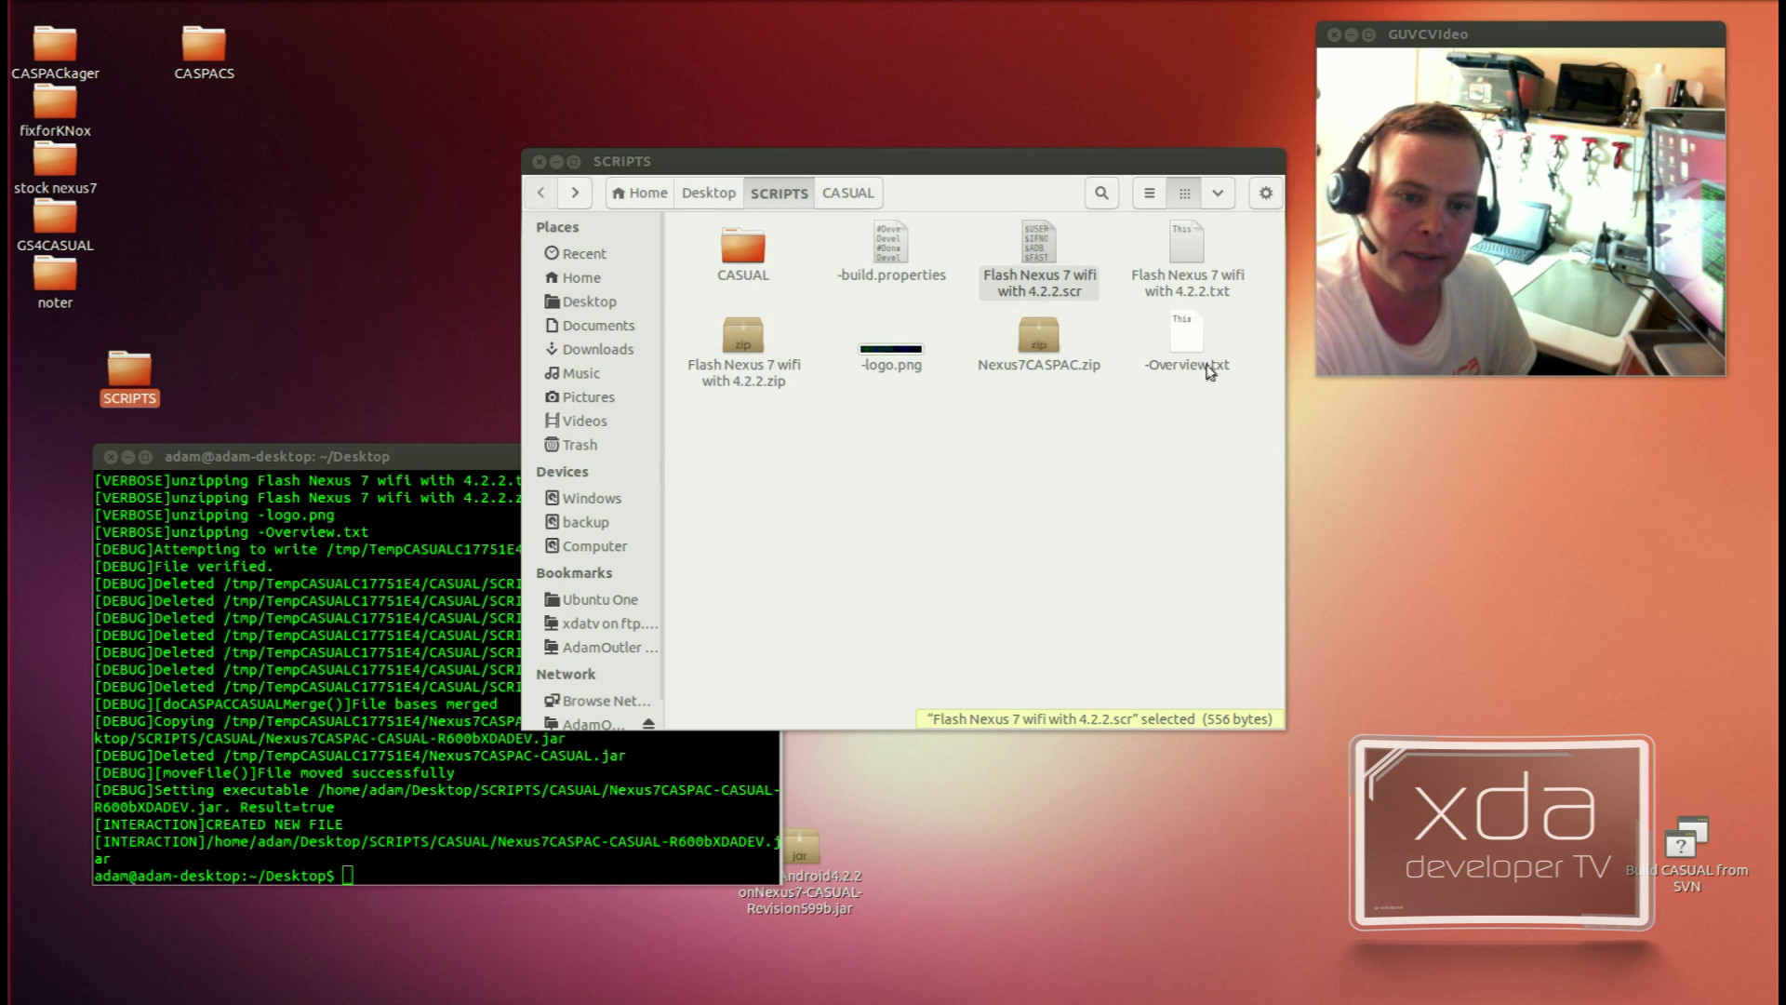
Step: Open Flash Nexus 7 wifi with 4.2.2.zip, highlight image-nakasi-jdq39.zip, close the archive and select everything in the SCRIPTS folder
click(743, 353)
double_click(743, 352)
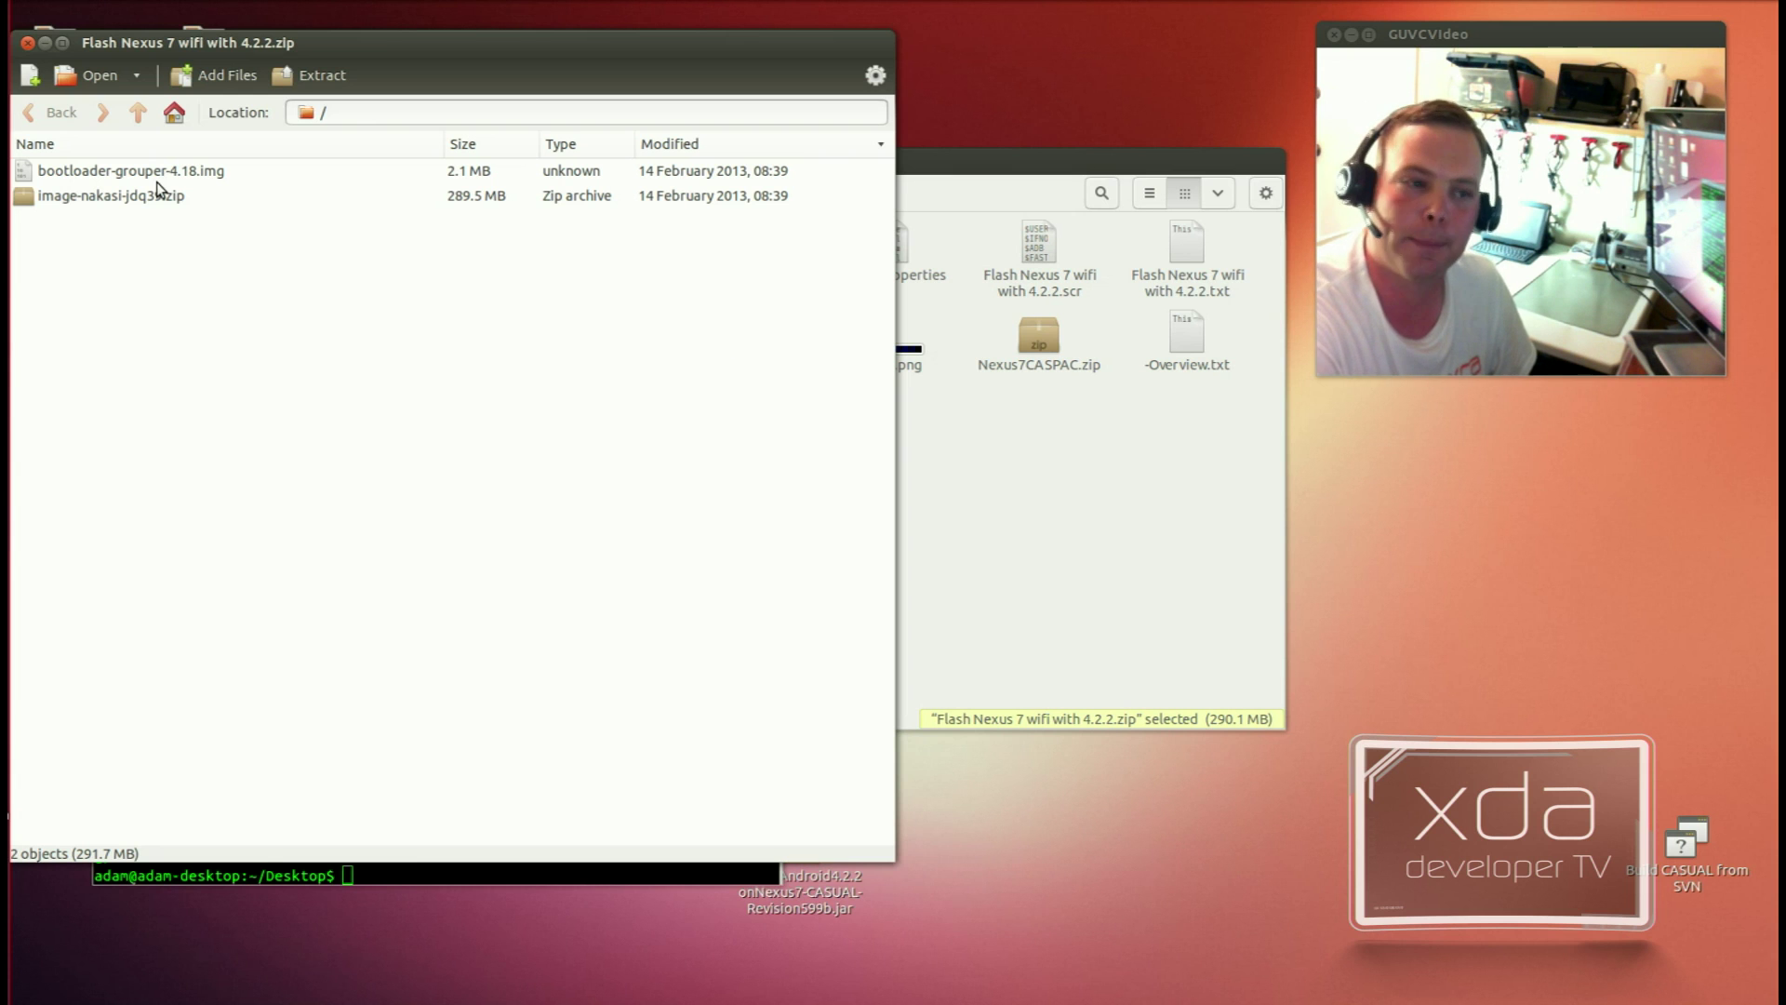
click(154, 196)
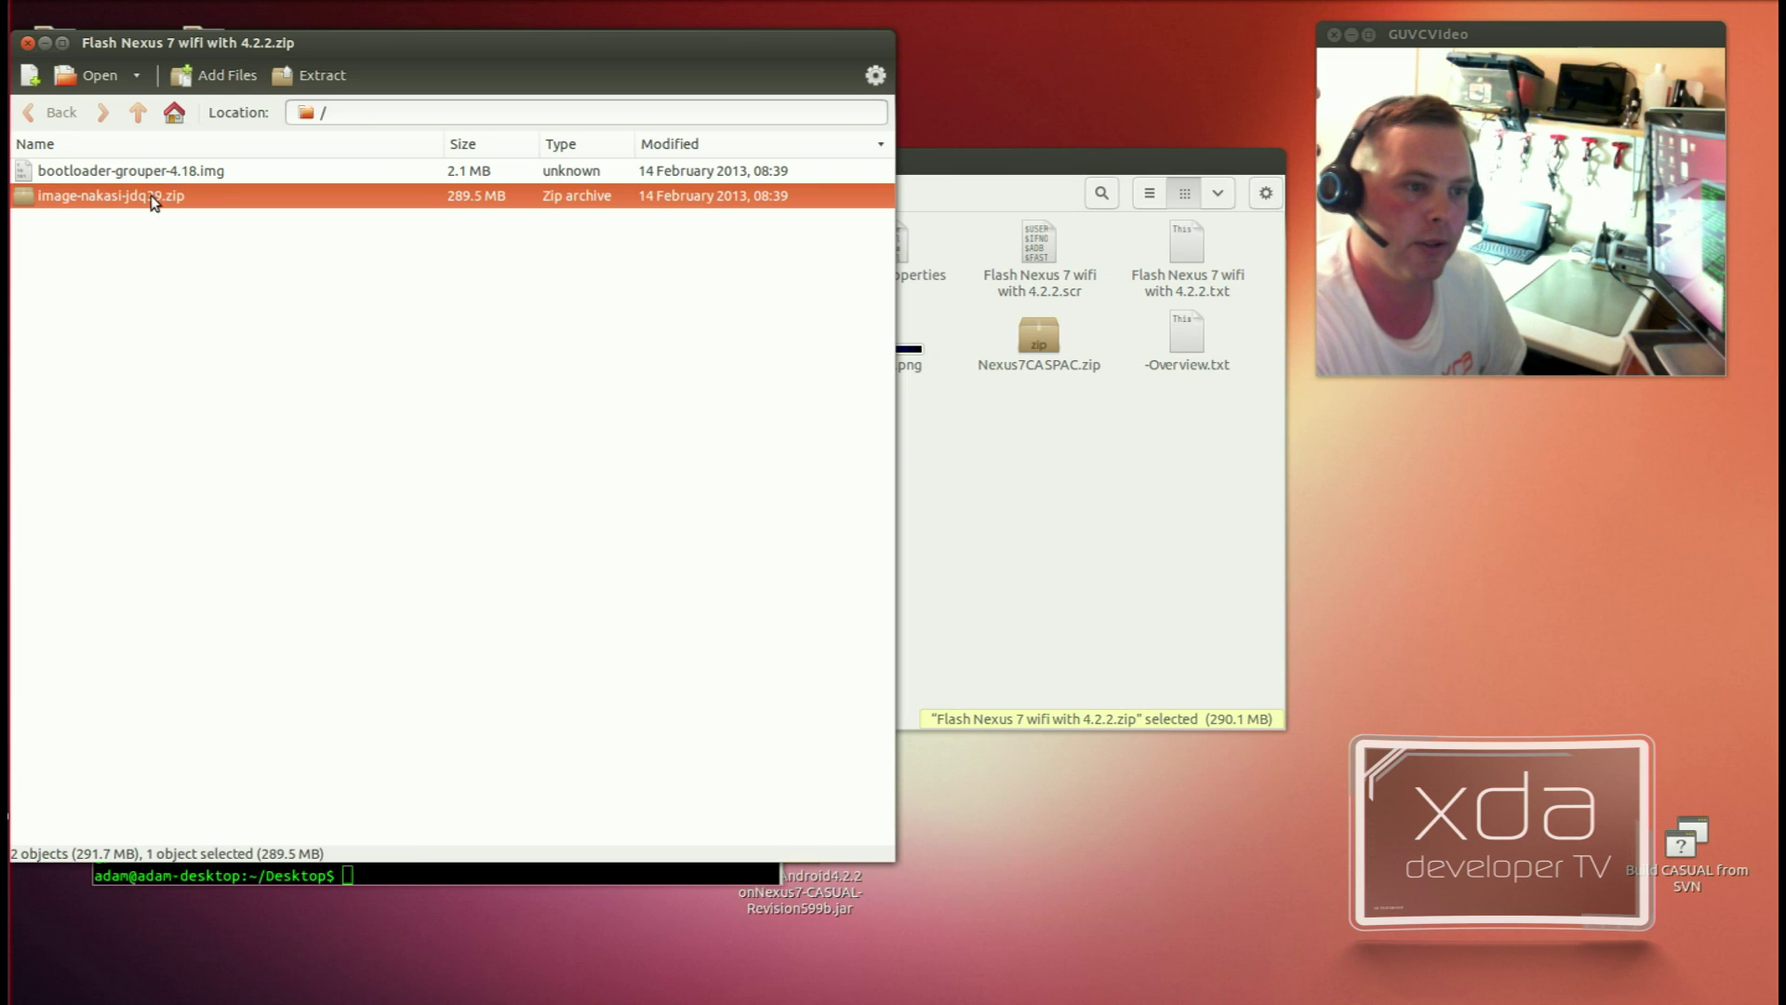
click(28, 42)
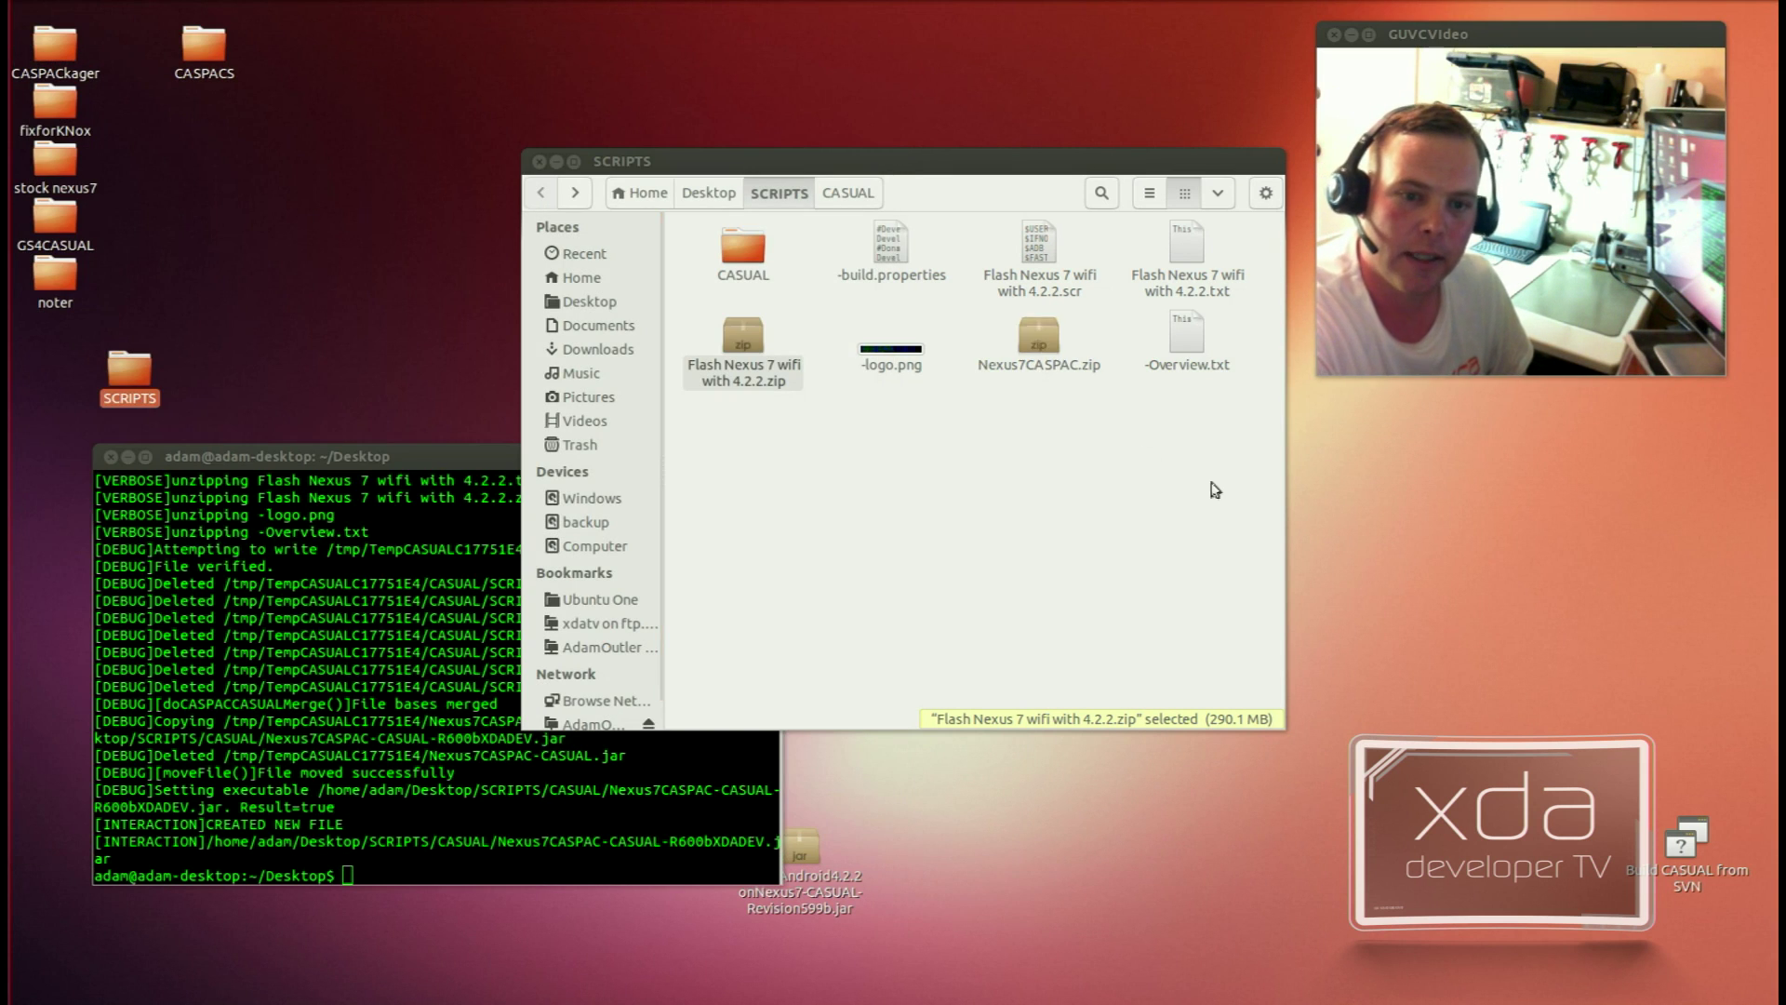
drag(1203, 462, 687, 230)
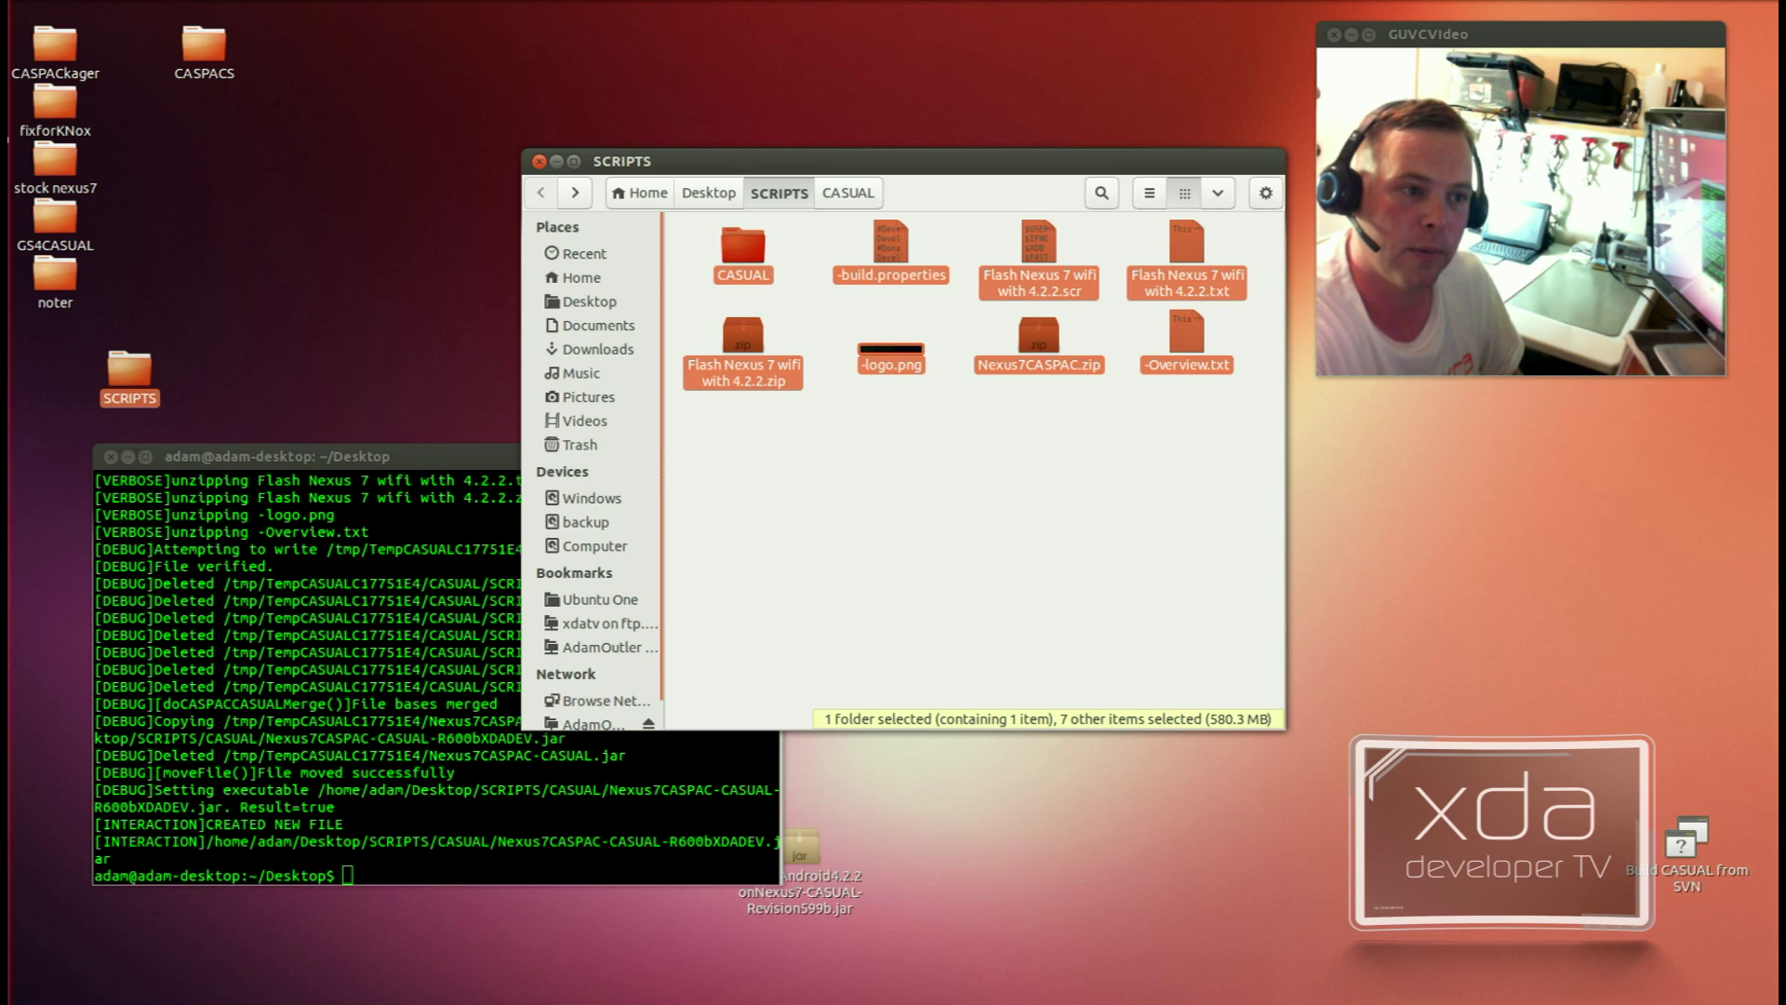
Step: Switch to the browser, view the builds in the GS3-Root-ATT-Can folder on goo.im and go back to the developer's profile
key(alt+Tab)
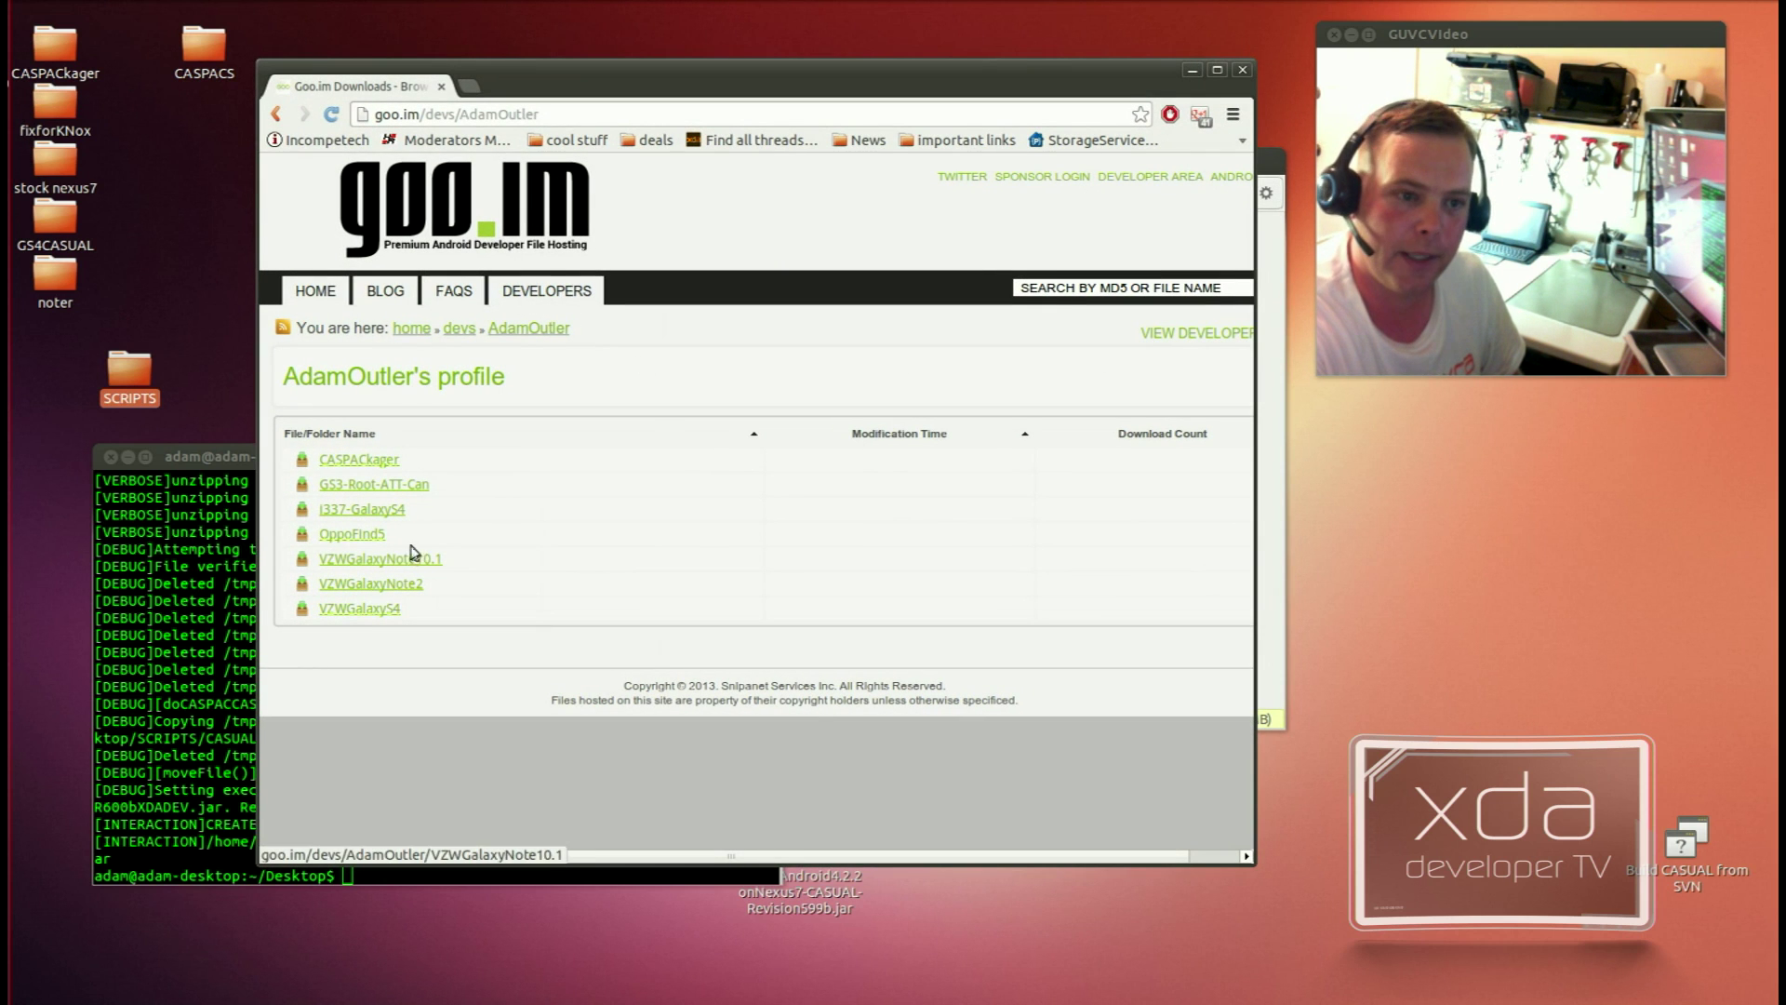
click(404, 492)
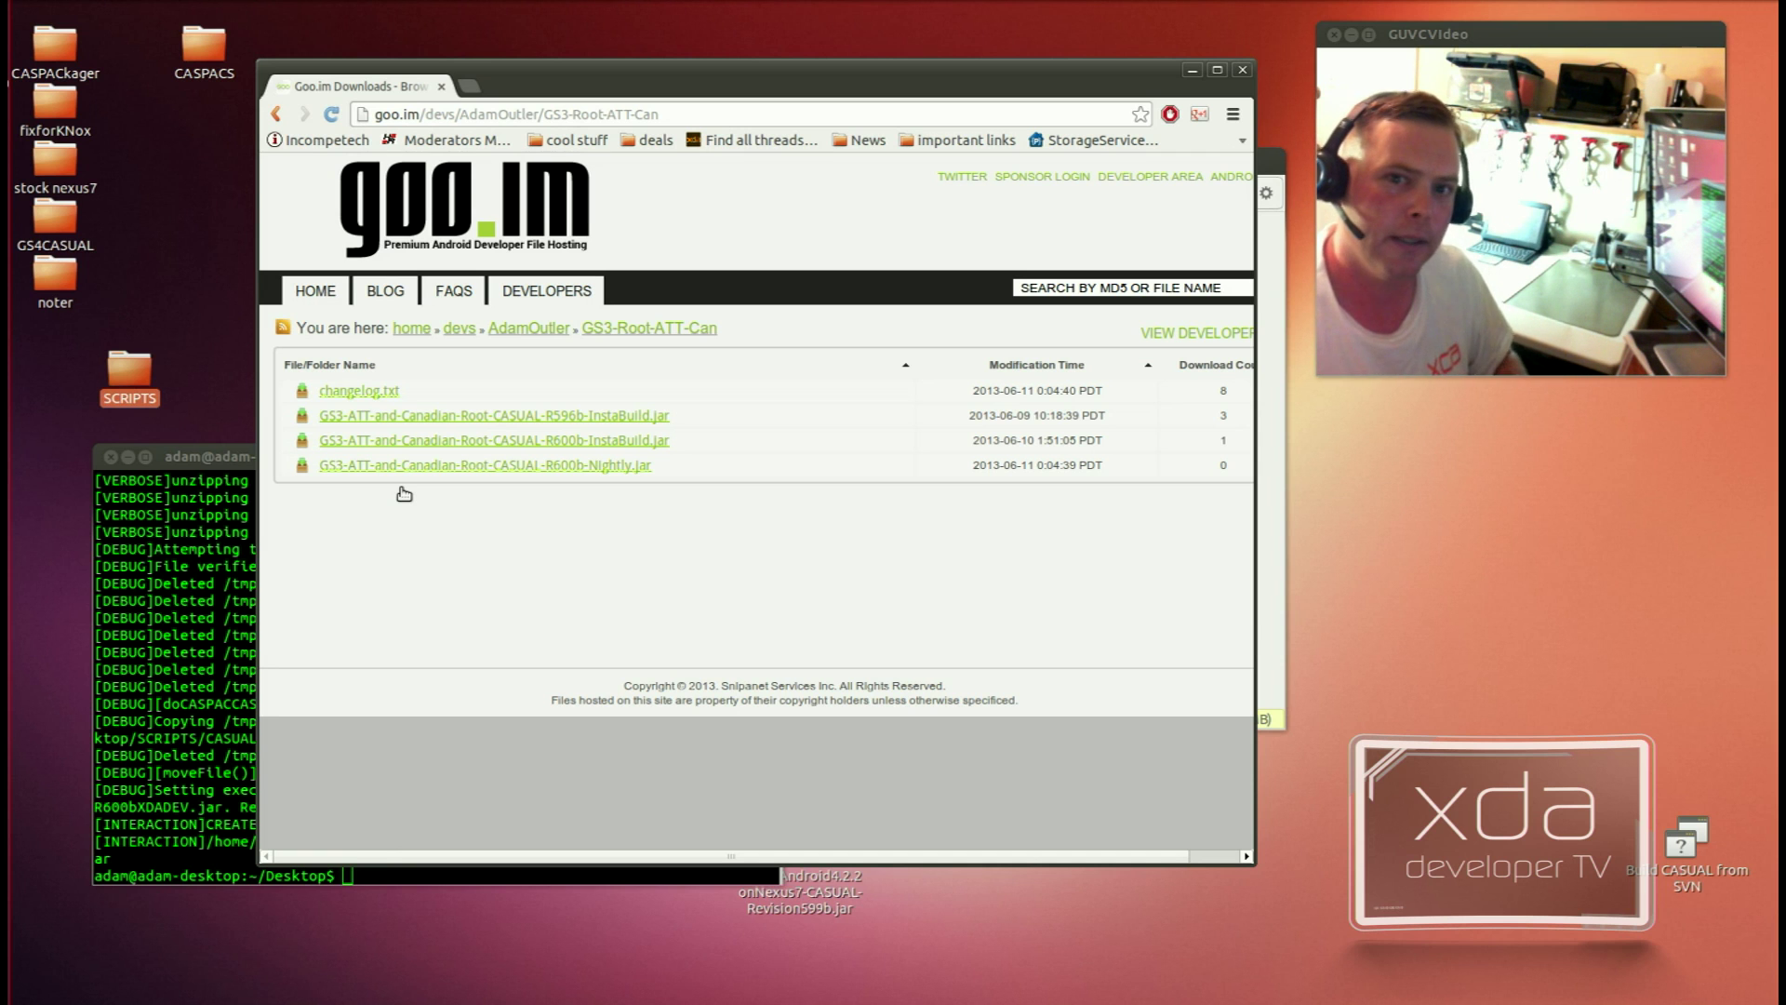
key(alt+Left)
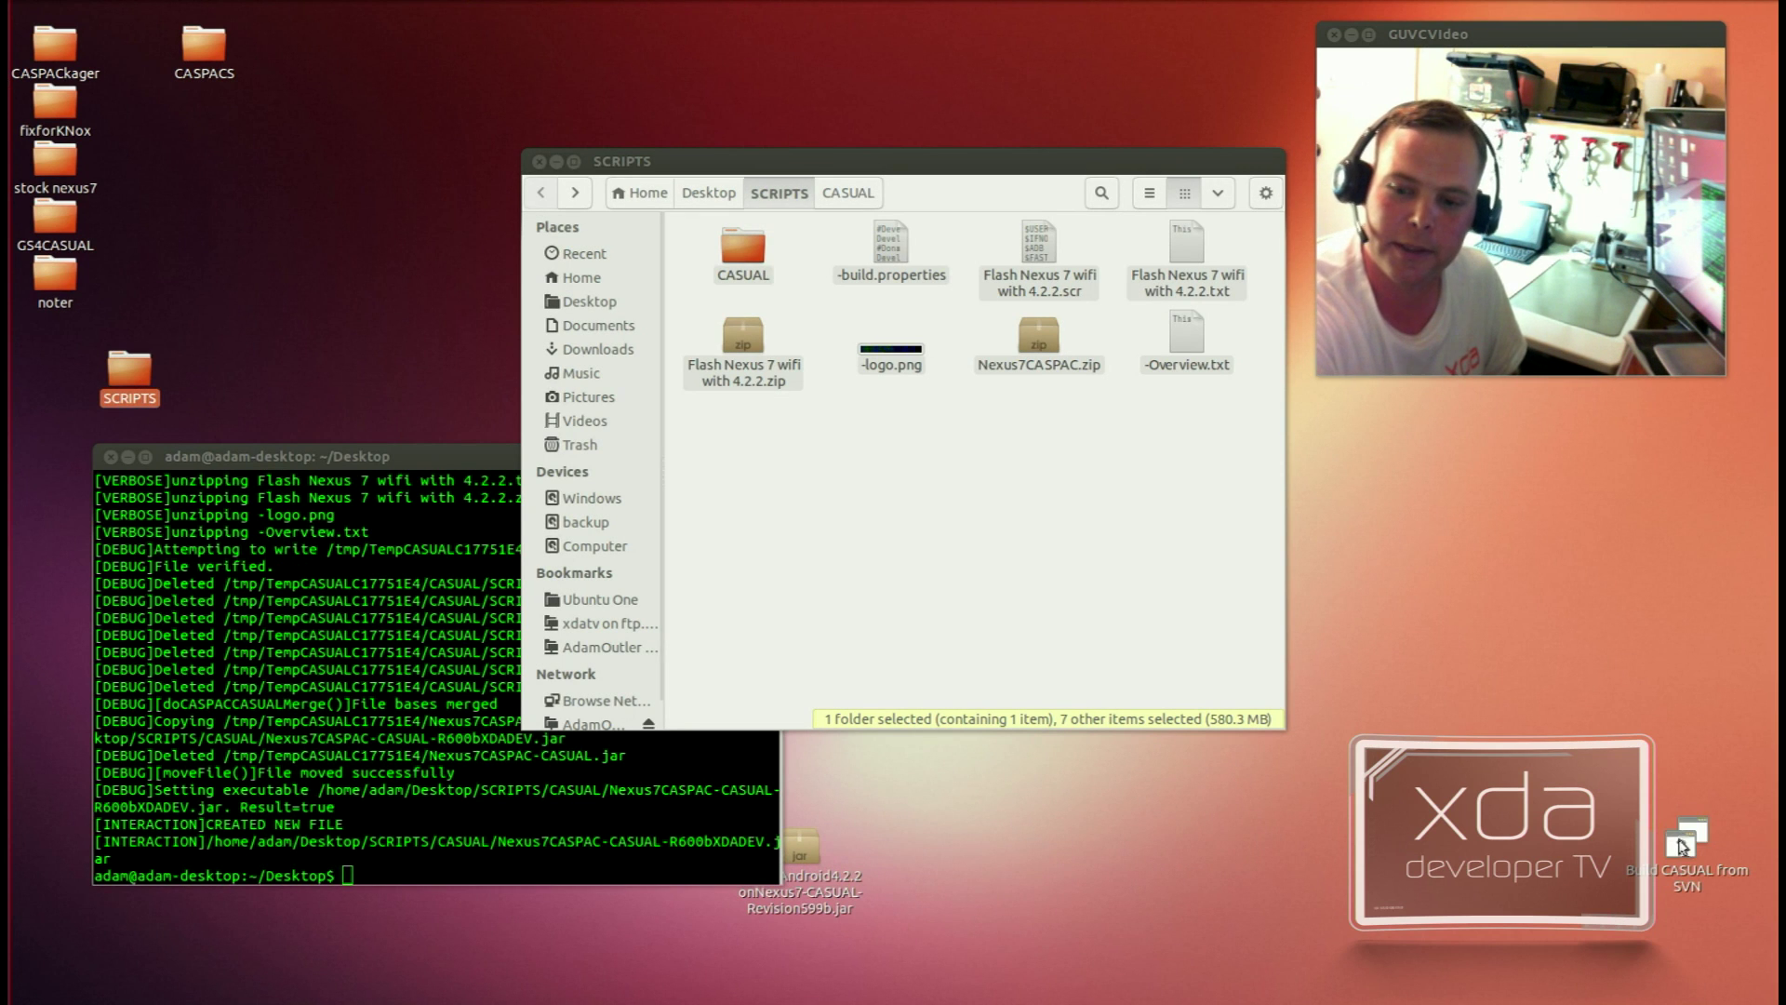
Step: Run the Build CASUAL from SVN launcher on the desktop, close the SCRIPTS folder window and minimise the older terminal
click(1665, 837)
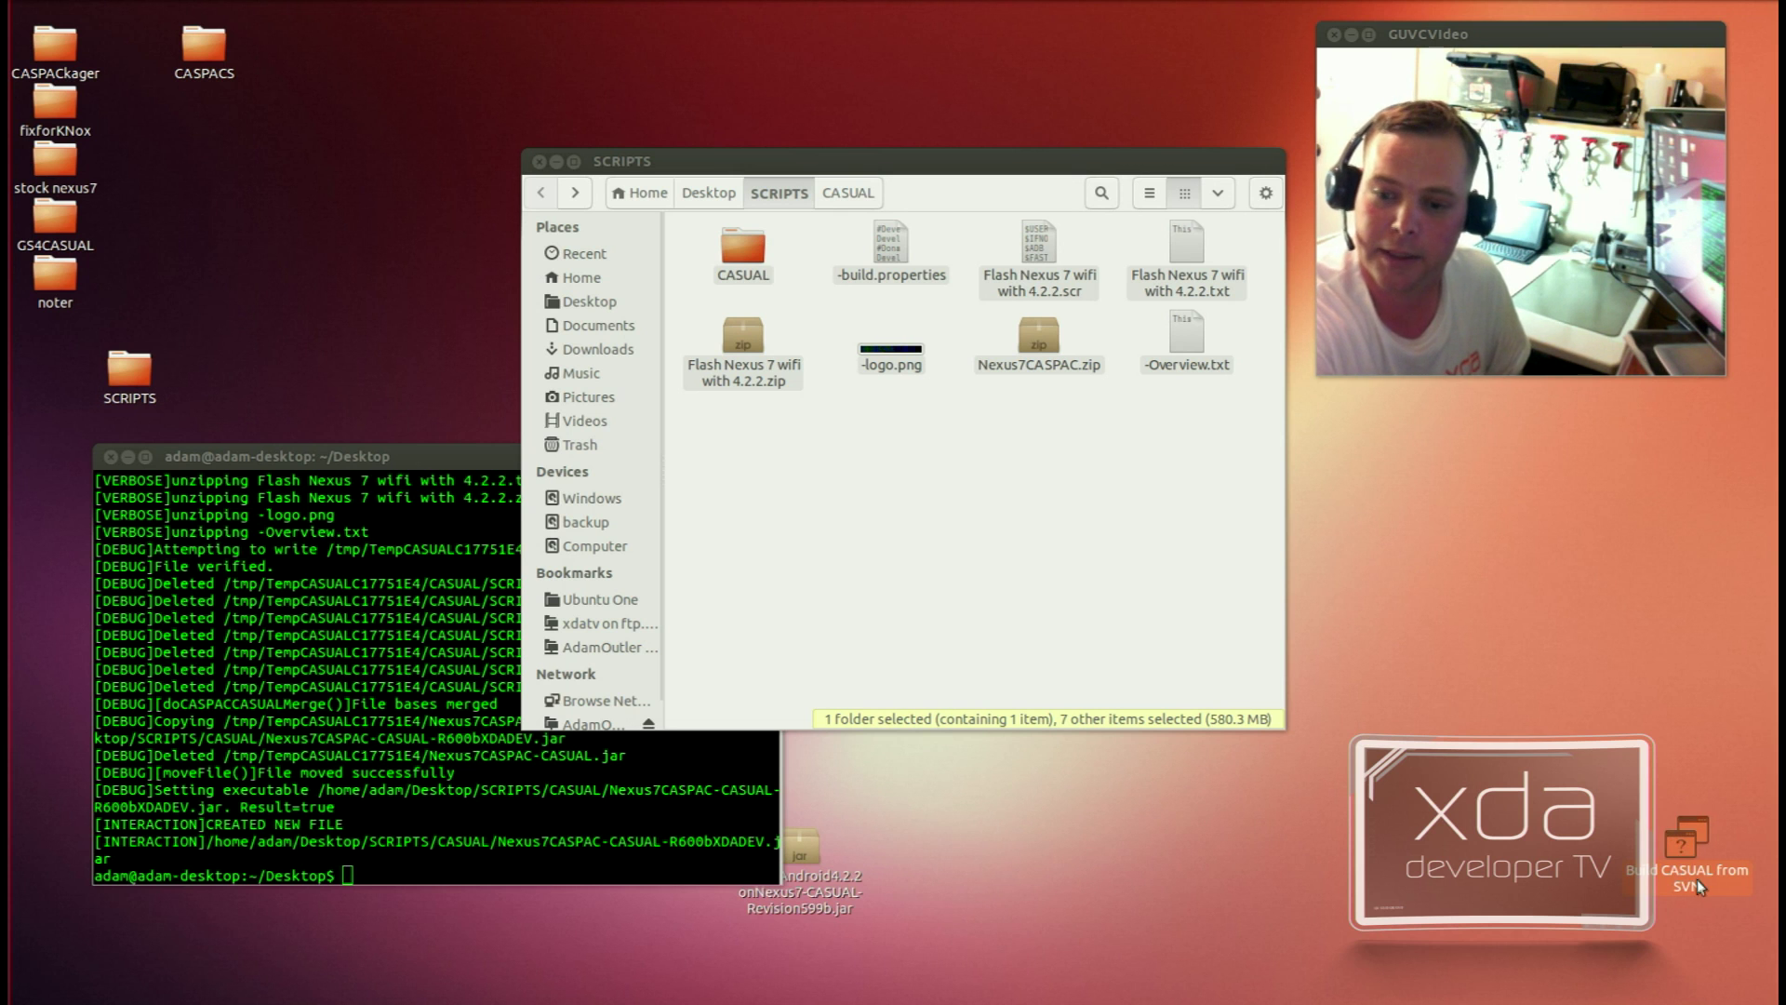
double_click(1694, 847)
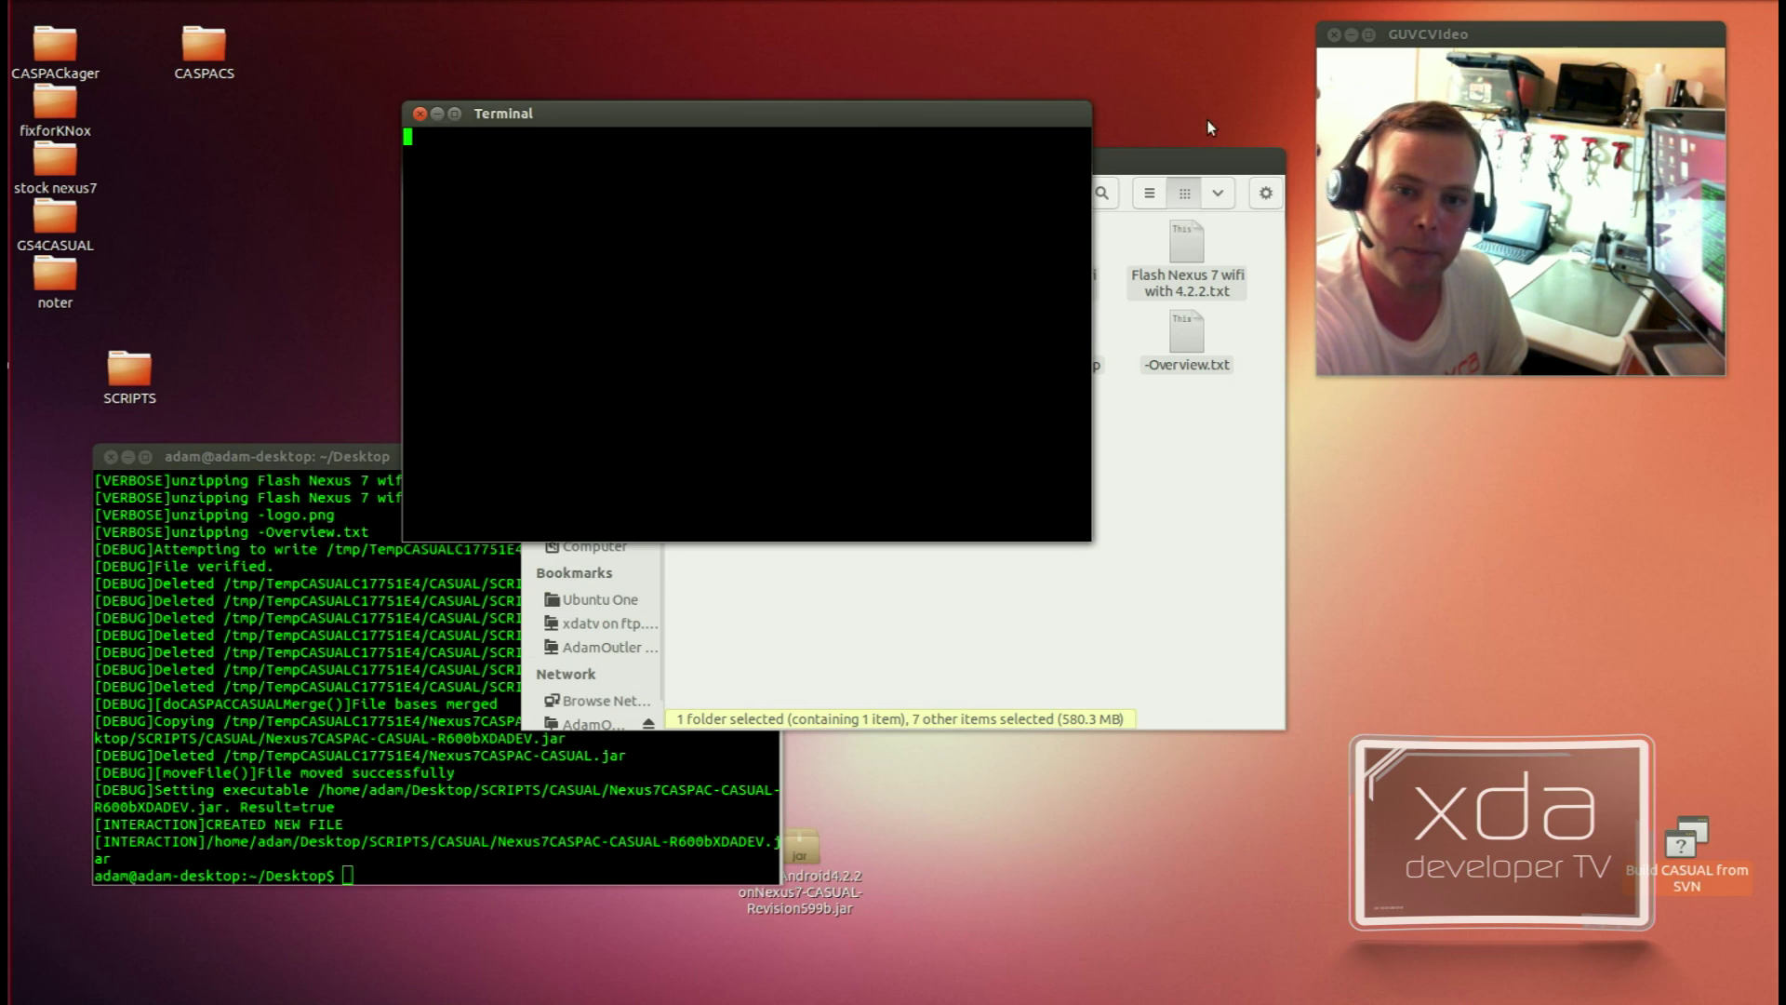
click(524, 177)
click(538, 161)
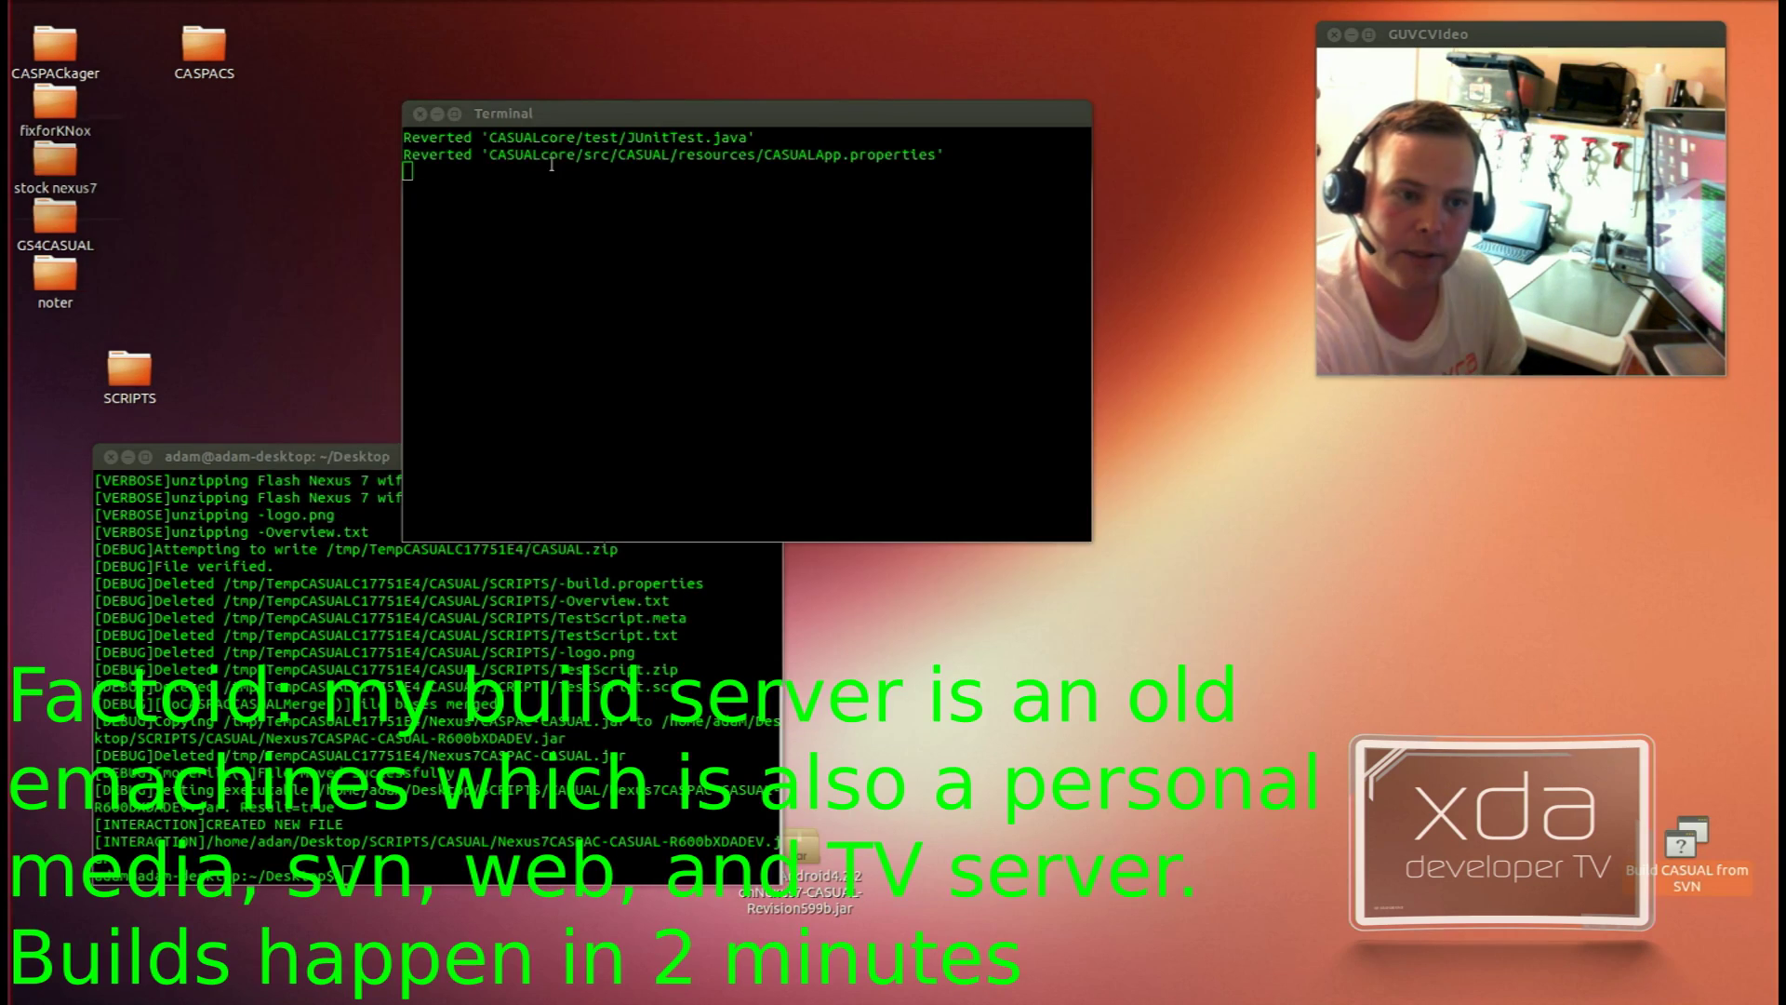
click(130, 456)
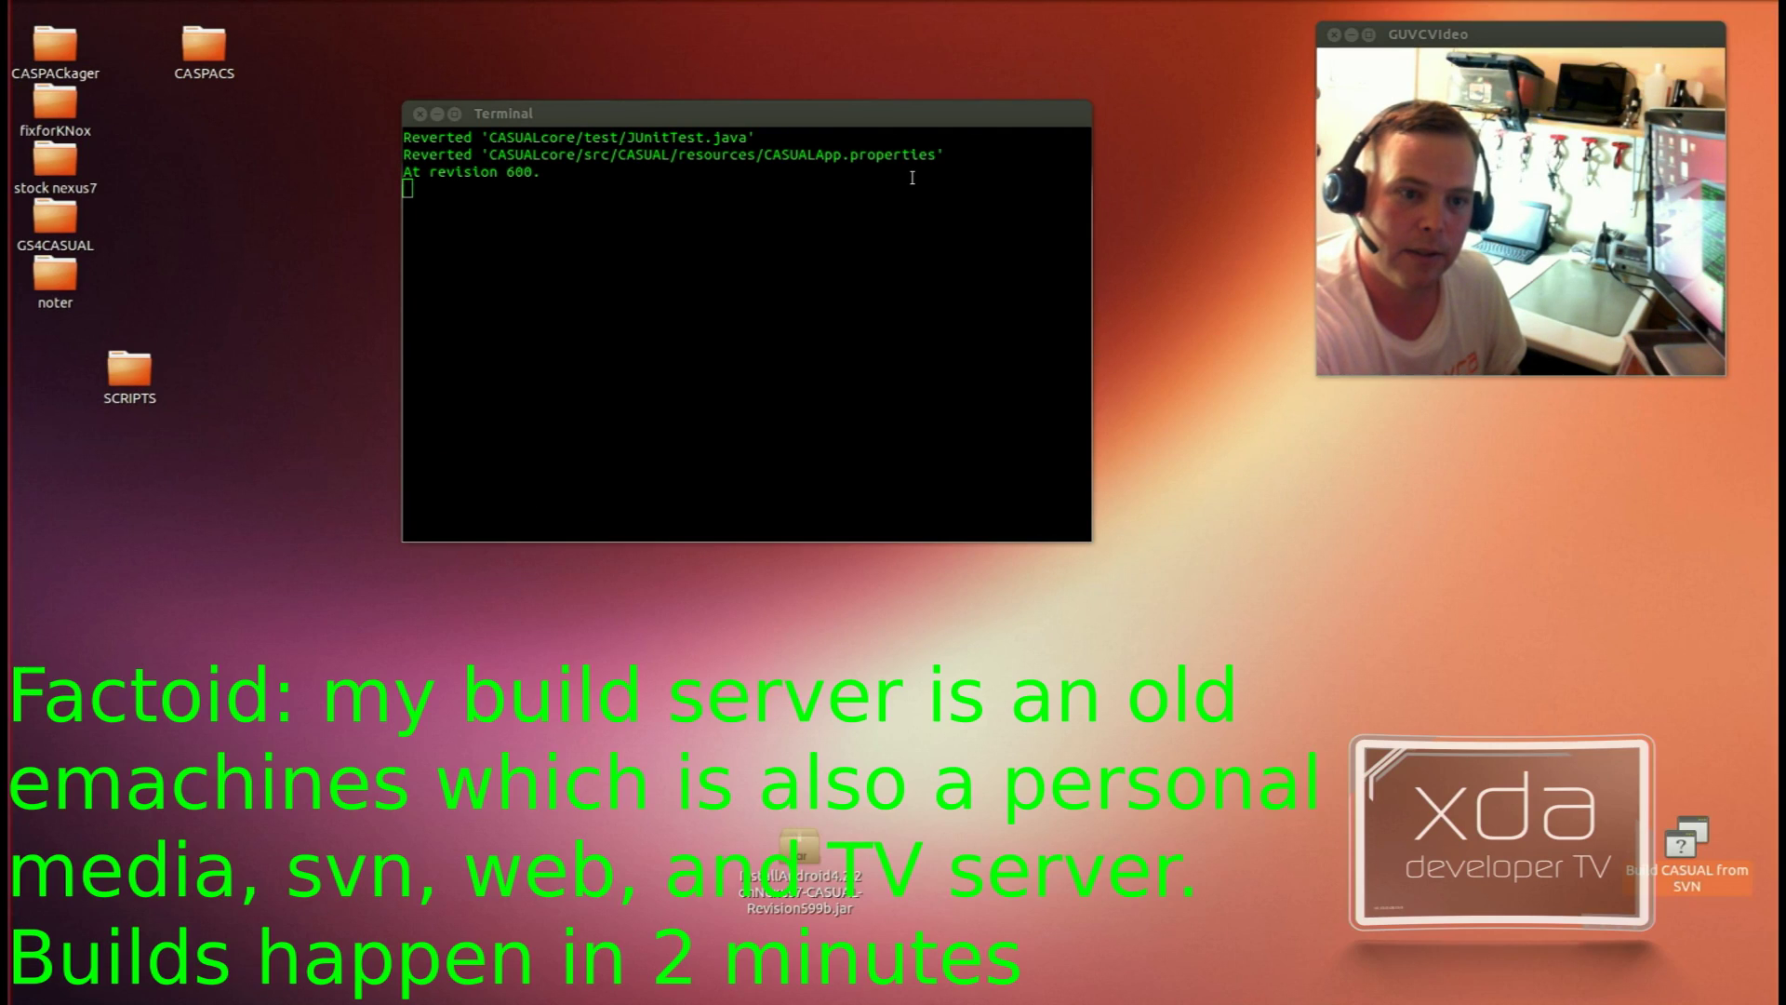